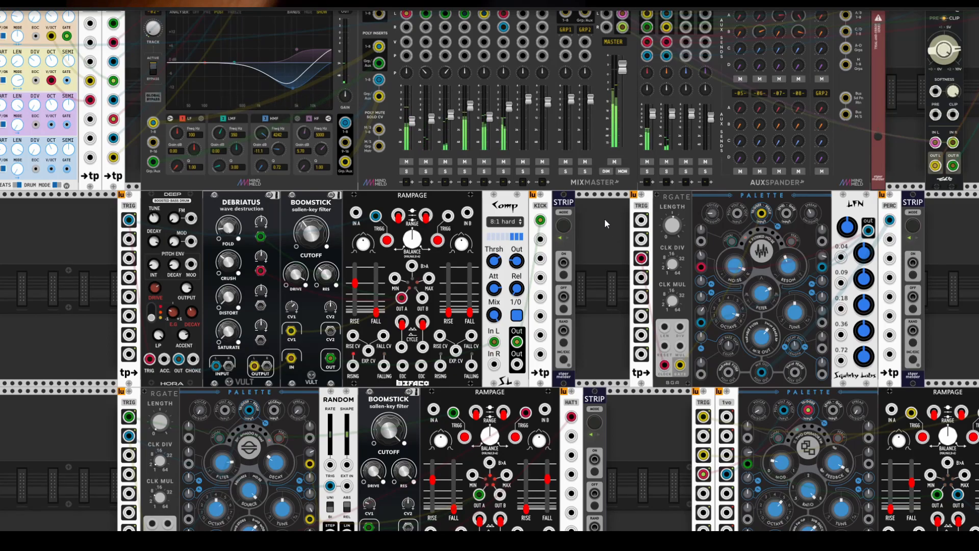
Hide the equalizer and mixer modules using the red RF module's toggle, and show them again
{"action": "left_click_drag", "start_coordinate": [604, 220], "coordinate": [609, 246]}
{"action": "left_click_drag", "start_coordinate": [593, 317], "coordinate": [624, 319]}
{"action": "left_click_drag", "start_coordinate": [741, 175], "coordinate": [610, 277]}
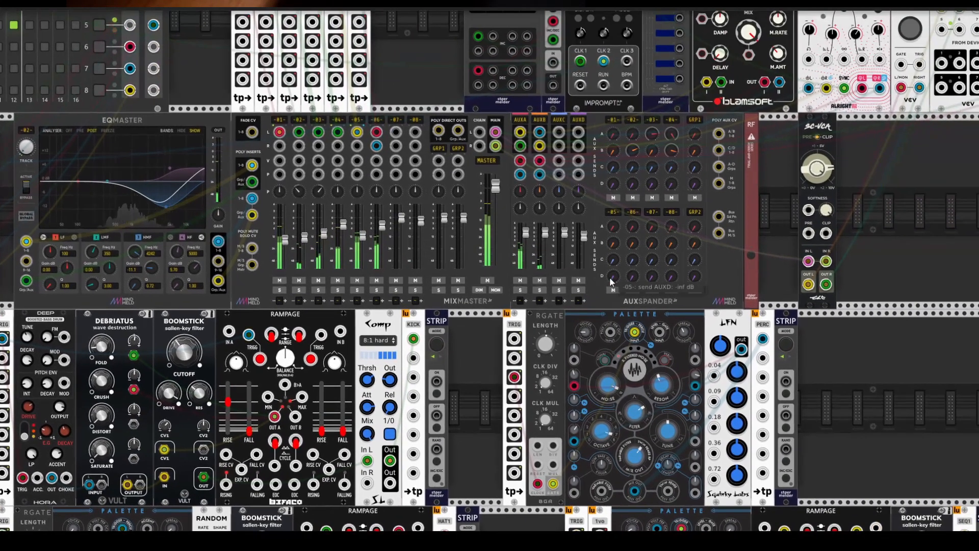
{"action": "left_click_drag", "start_coordinate": [490, 374], "coordinate": [610, 277]}
{"action": "left_click_drag", "start_coordinate": [927, 293], "coordinate": [854, 397]}
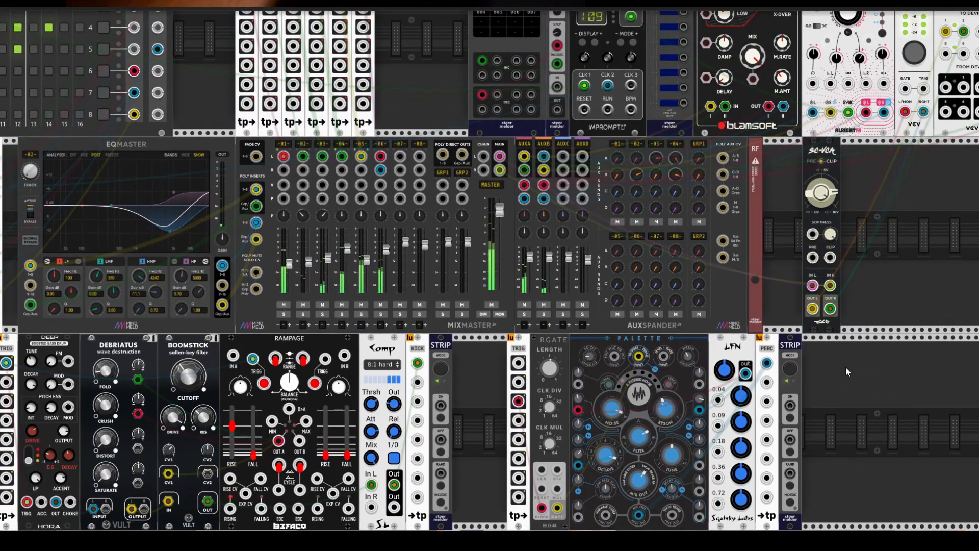
{"action": "left_click", "coordinate": [756, 280]}
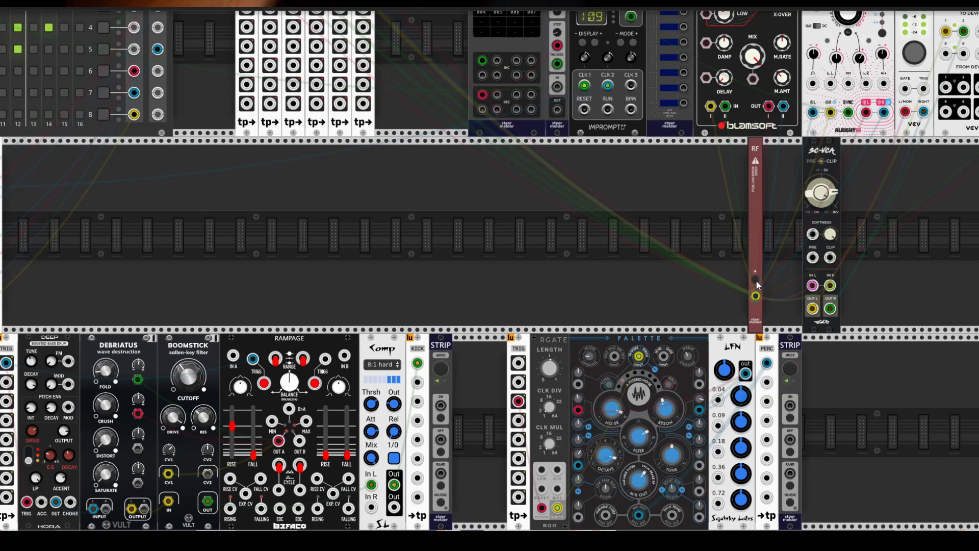
{"action": "left_click", "coordinate": [756, 279]}
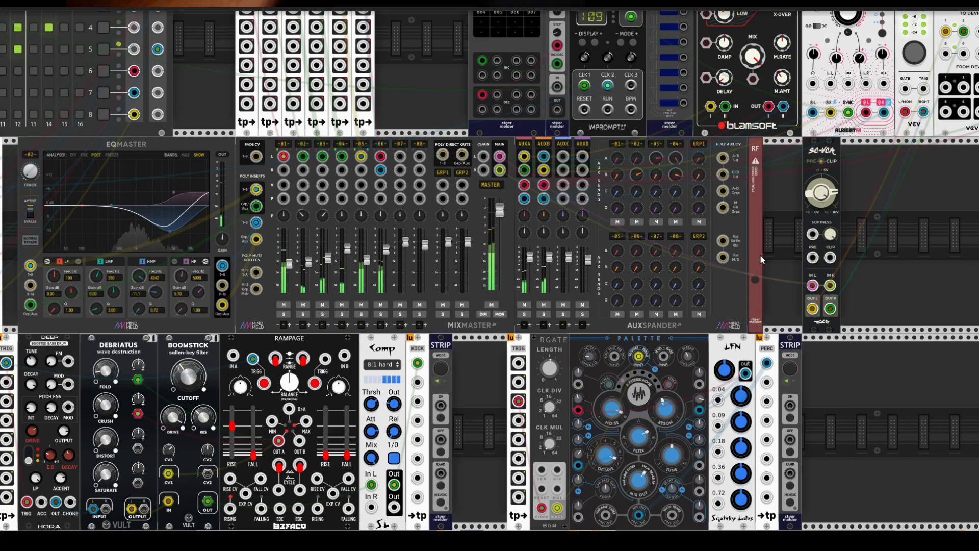
Examine the mixer row, its neighbouring modules and the instrument strips below it
{"action": "scroll", "coordinate": [760, 254], "scroll_direction": "left", "scroll_amount": 3}
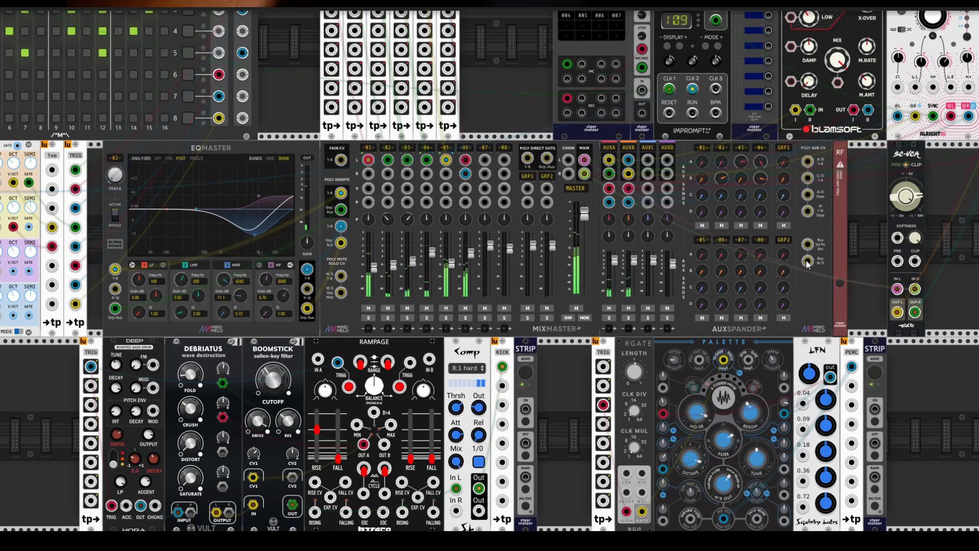
{"action": "scroll", "coordinate": [850, 249], "scroll_direction": "down", "scroll_amount": 2}
{"action": "scroll", "coordinate": [850, 248], "scroll_direction": "right", "scroll_amount": 2}
{"action": "scroll", "coordinate": [830, 246], "scroll_direction": "up", "scroll_amount": 1}
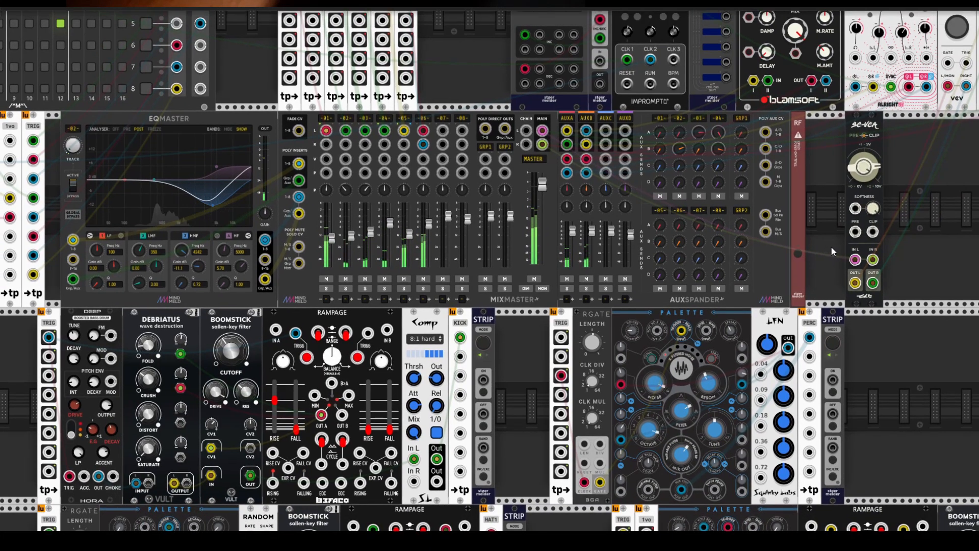
{"action": "scroll", "coordinate": [839, 237], "scroll_direction": "up", "scroll_amount": 2}
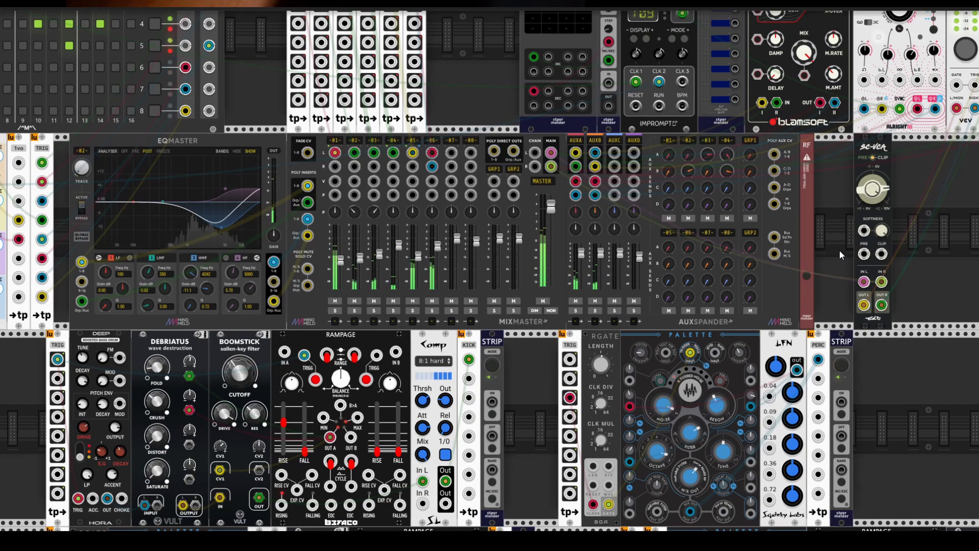
{"action": "scroll", "coordinate": [843, 252], "scroll_direction": "down", "scroll_amount": 2}
{"action": "scroll", "coordinate": [843, 252], "scroll_direction": "left", "scroll_amount": 2}
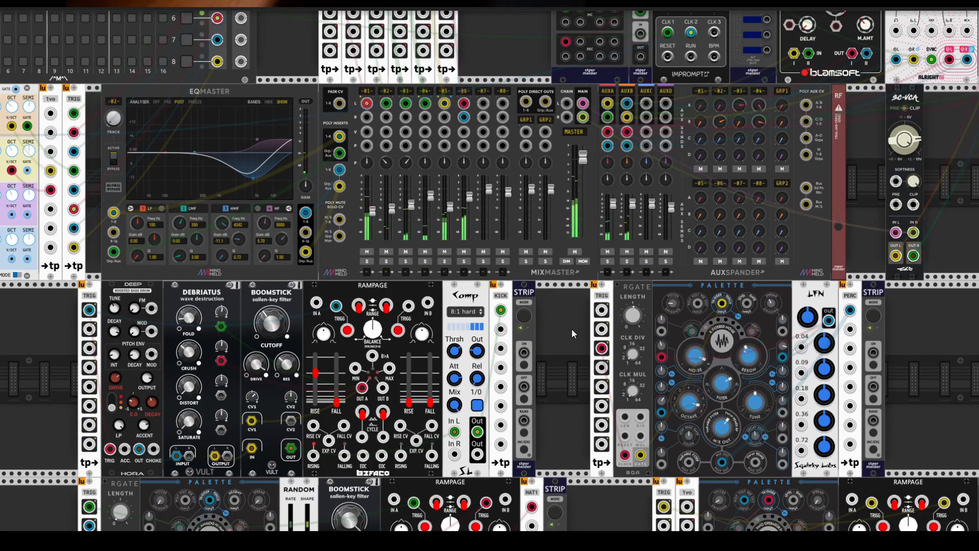
{"action": "scroll", "coordinate": [574, 326], "scroll_direction": "down", "scroll_amount": 2}
{"action": "scroll", "coordinate": [574, 326], "scroll_direction": "left", "scroll_amount": 1}
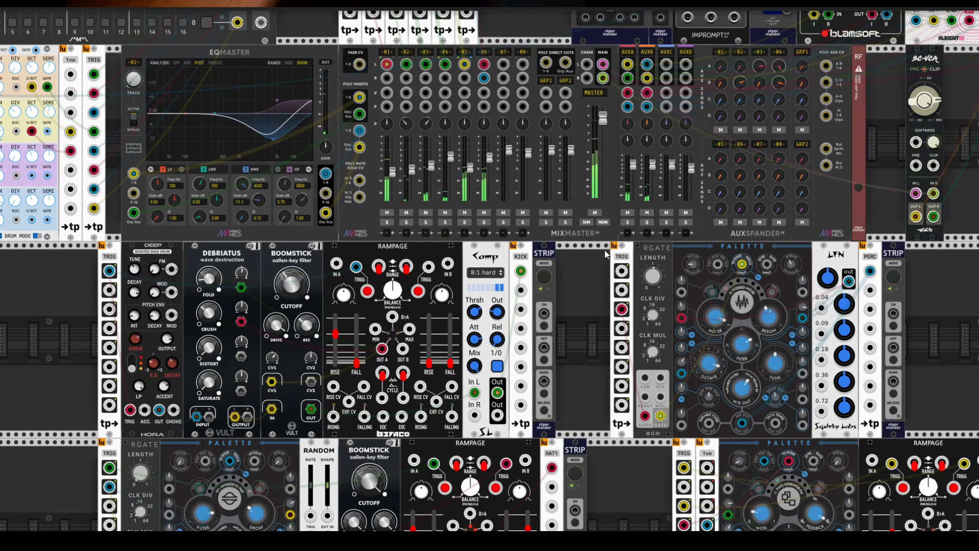
Load the strip preset KICK1 through the kick voice's STRIP module and raise the level of mixer channel 1
{"action": "scroll", "coordinate": [582, 270], "scroll_direction": "down", "scroll_amount": 2}
{"action": "scroll", "coordinate": [583, 270], "scroll_direction": "left", "scroll_amount": 2}
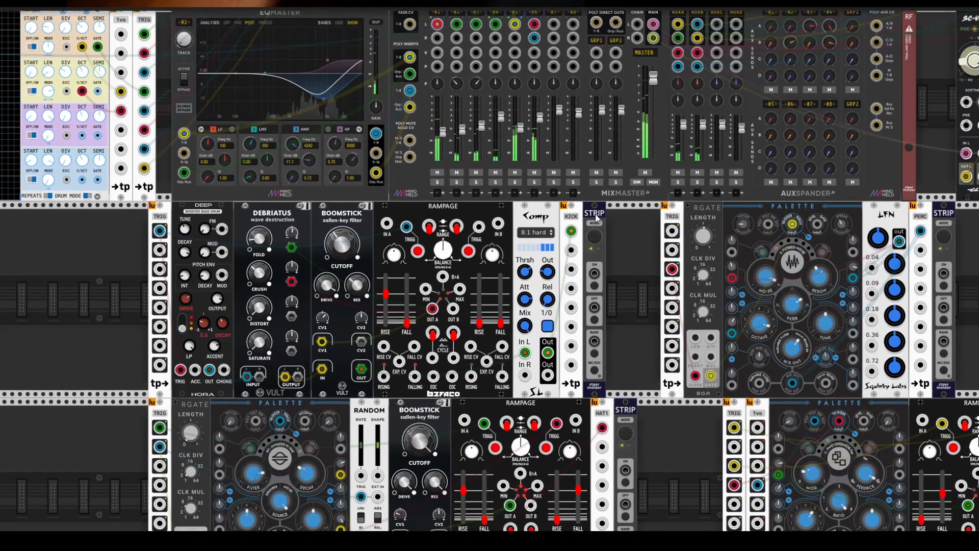
{"action": "right_click", "coordinate": [595, 215]}
{"action": "mouse_move", "coordinate": [642, 384]}
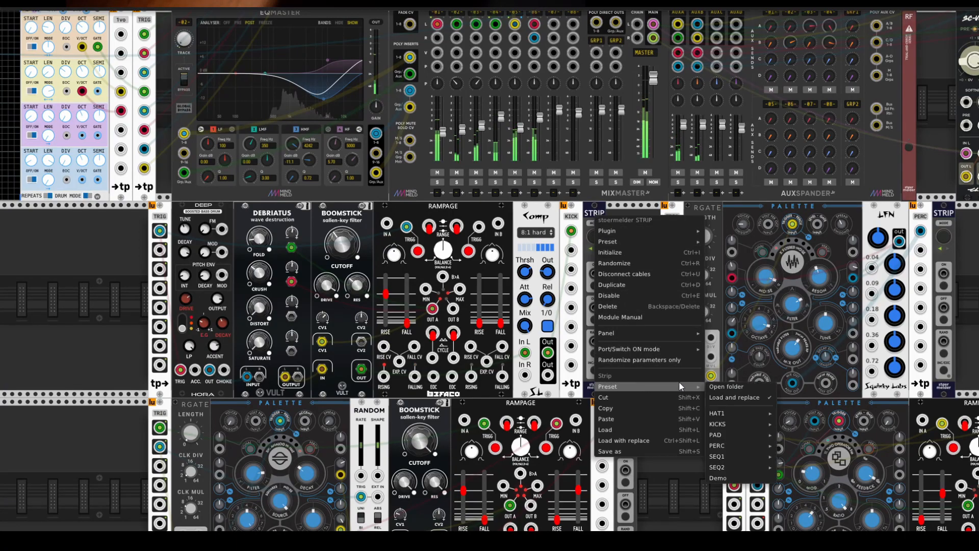
{"action": "mouse_move", "coordinate": [741, 424]}
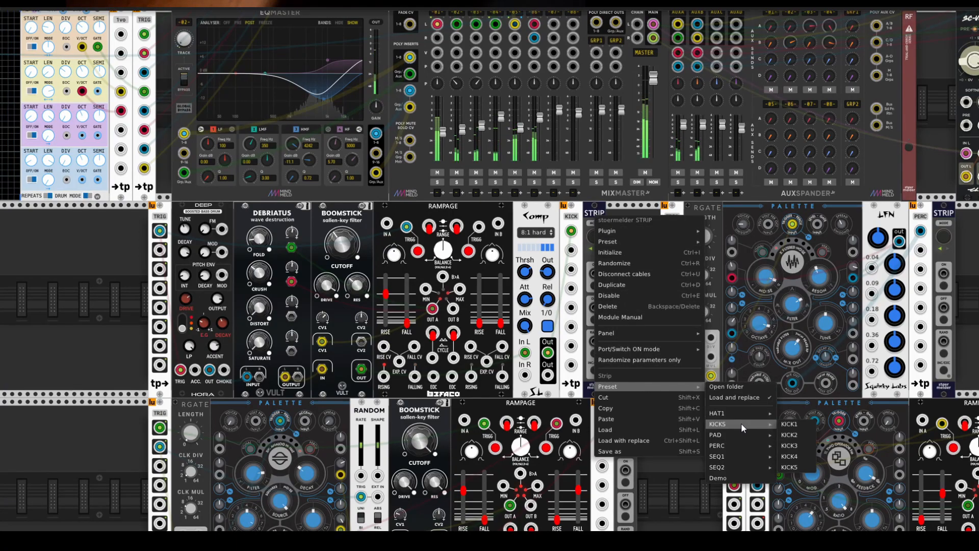
{"action": "left_click", "coordinate": [795, 424]}
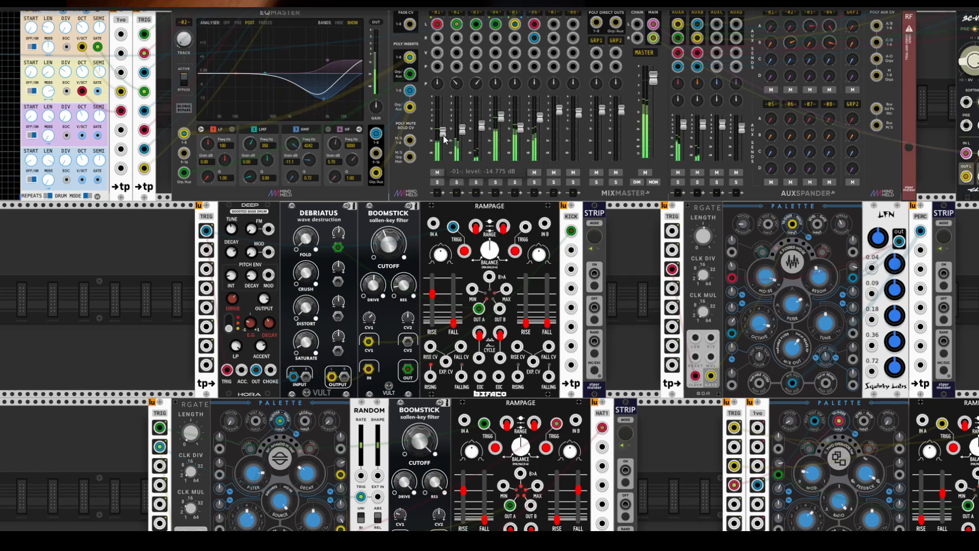
{"action": "mouse_move", "coordinate": [445, 135]}
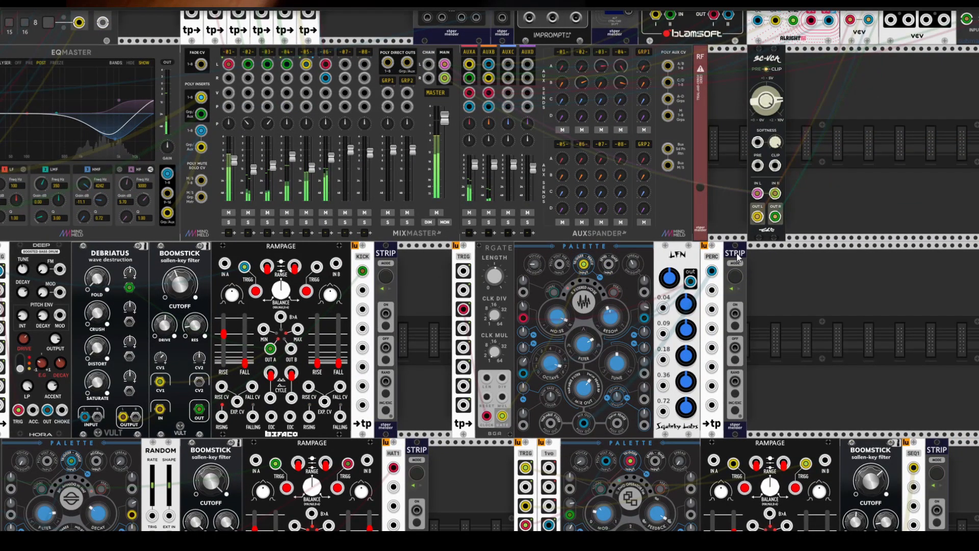
Load the strip preset PERC1 for the percussion voice and raise mixer channels 2 and 3, with channel 3 at about 1.2 dB
{"action": "right_click", "coordinate": [738, 256]}
{"action": "mouse_move", "coordinate": [803, 427]}
{"action": "mouse_move", "coordinate": [874, 472]}
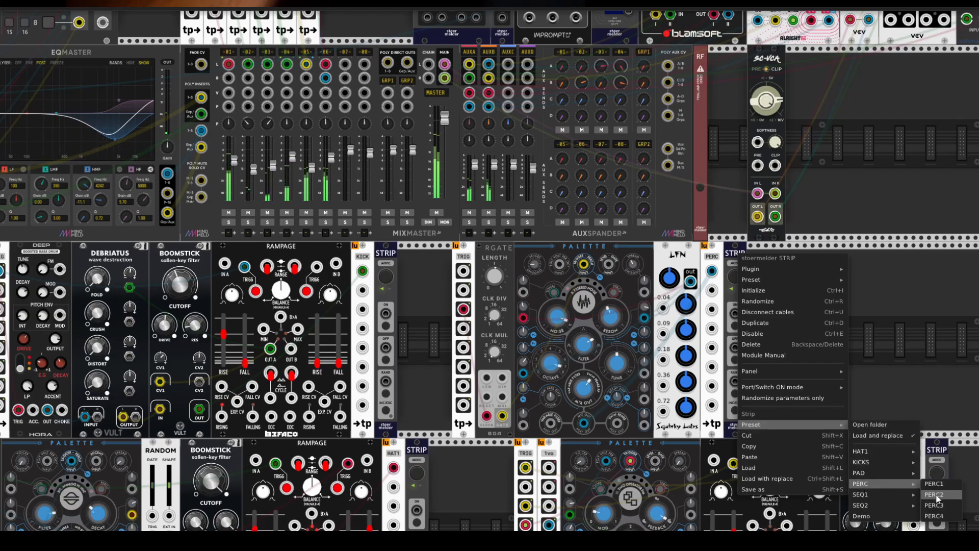
{"action": "left_click", "coordinate": [935, 485]}
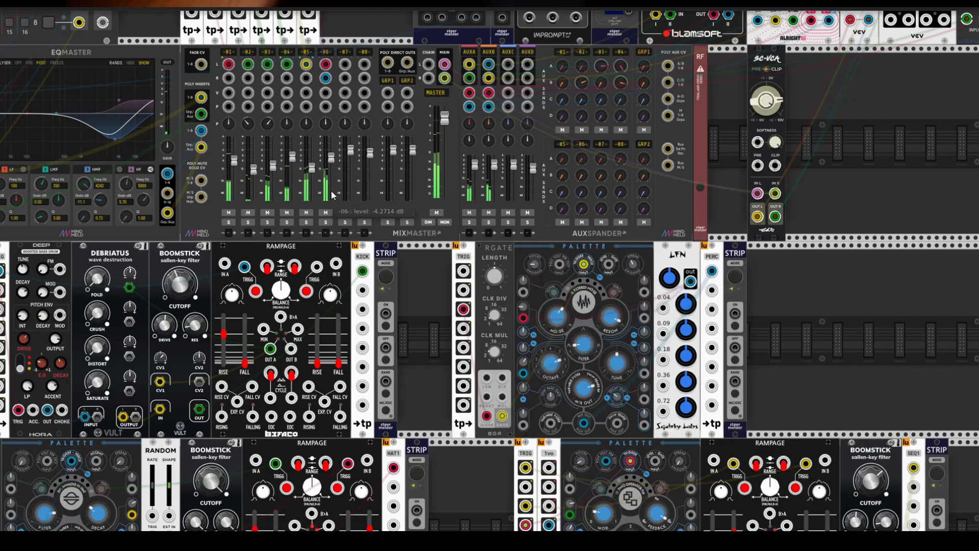
{"action": "left_click_drag", "start_coordinate": [253, 169], "coordinate": [272, 148]}
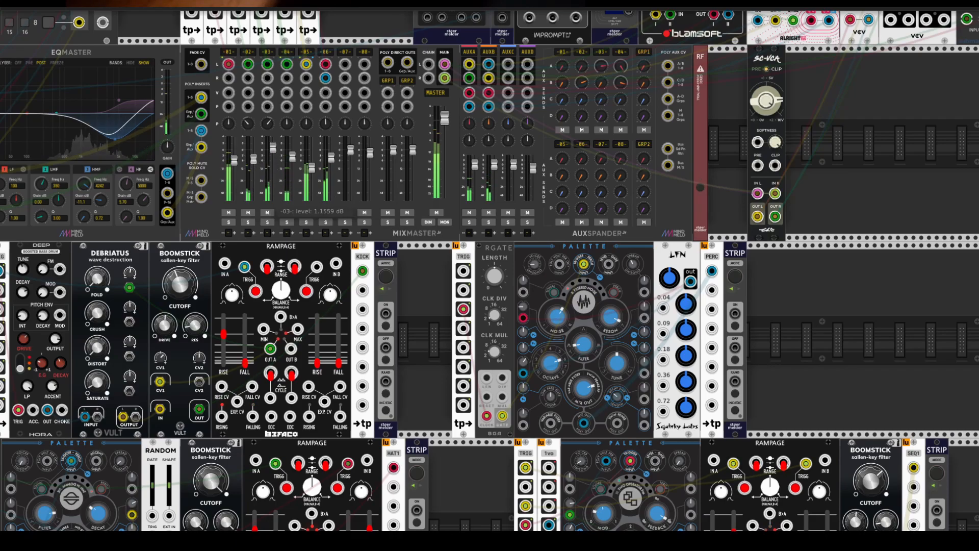
Load the strip preset HAT1_1 through the hi-hat voice's STRIP module
{"action": "scroll", "coordinate": [449, 402], "scroll_direction": "down", "scroll_amount": 5}
{"action": "scroll", "coordinate": [449, 402], "scroll_direction": "left", "scroll_amount": 2}
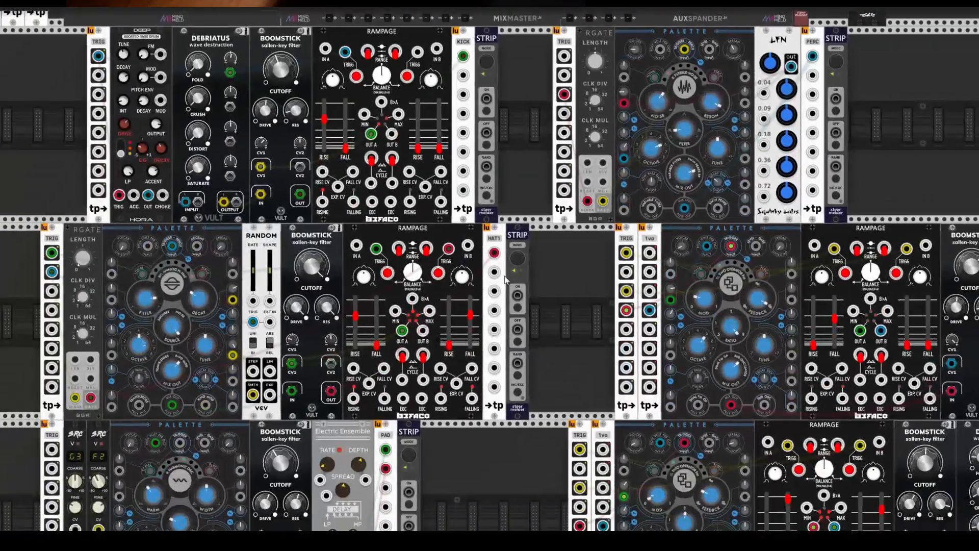
{"action": "right_click", "coordinate": [519, 235]}
{"action": "mouse_move", "coordinate": [588, 404]}
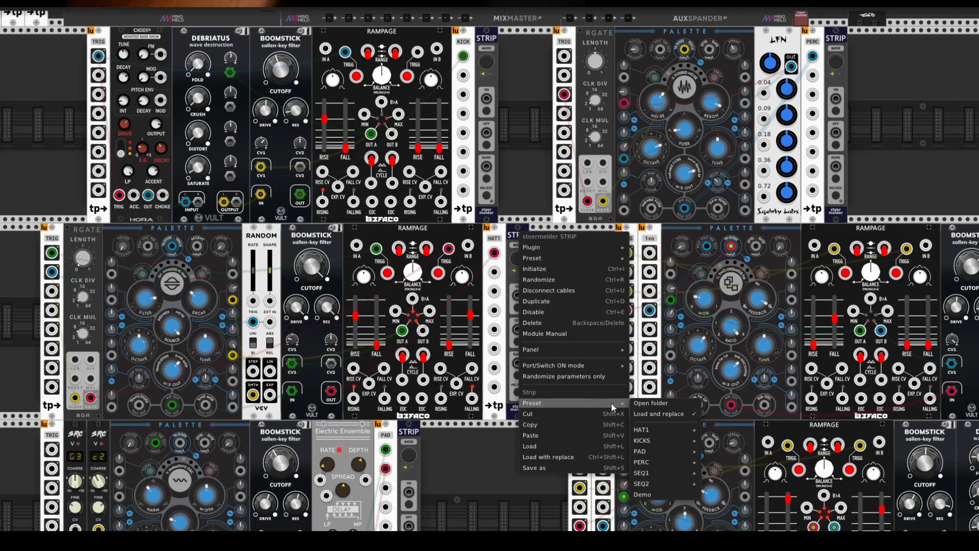
{"action": "mouse_move", "coordinate": [664, 432]}
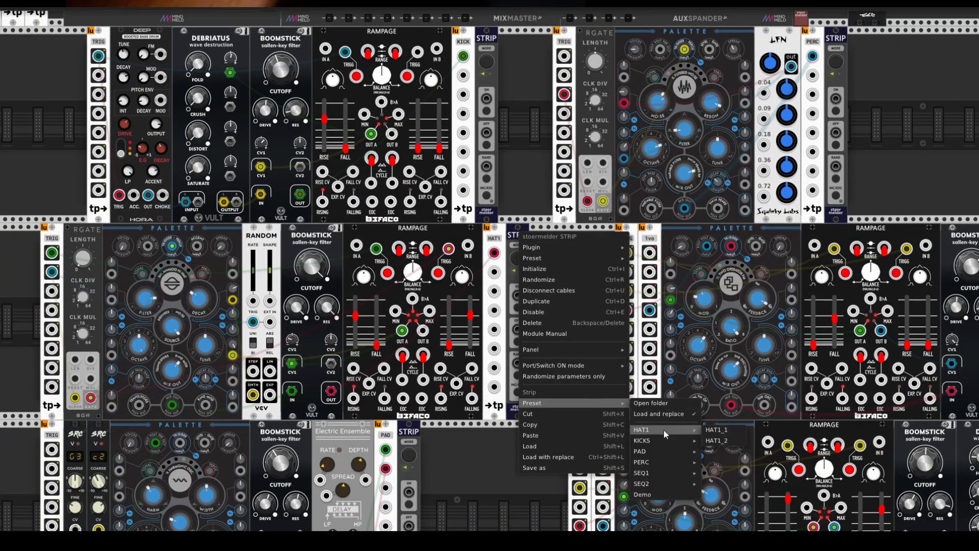
{"action": "left_click", "coordinate": [719, 431]}
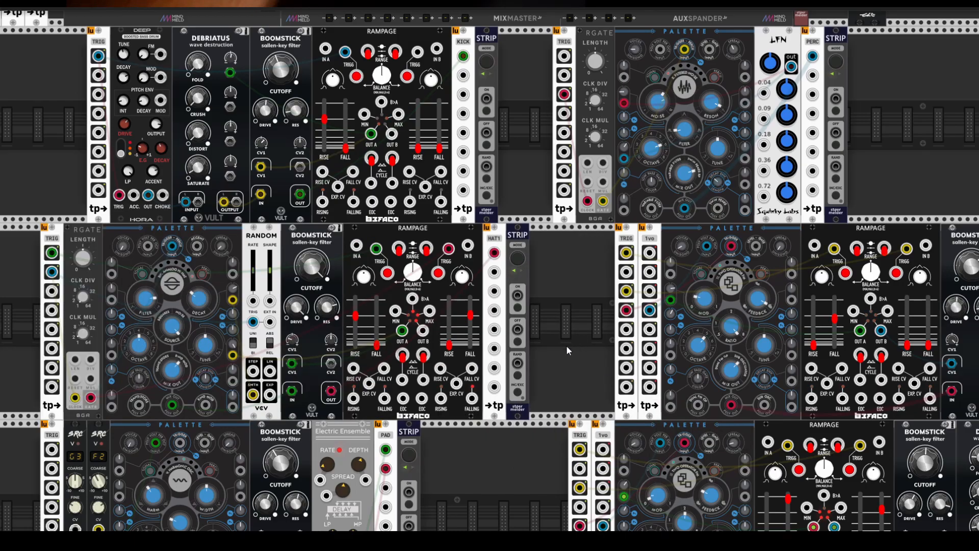
Look over the whole patch, from the gate sequencer and mixer down to the kick, percussion and hat strips
{"action": "scroll", "coordinate": [565, 341], "scroll_direction": "up", "scroll_amount": 5}
{"action": "scroll", "coordinate": [565, 341], "scroll_direction": "left", "scroll_amount": 3}
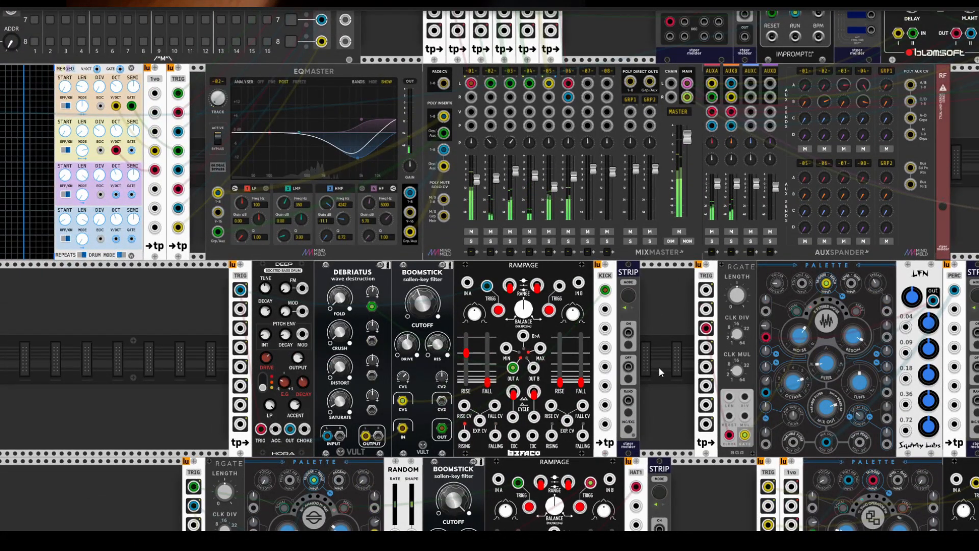
{"action": "scroll", "coordinate": [659, 367], "scroll_direction": "down", "scroll_amount": 3}
{"action": "scroll", "coordinate": [659, 367], "scroll_direction": "left", "scroll_amount": 1}
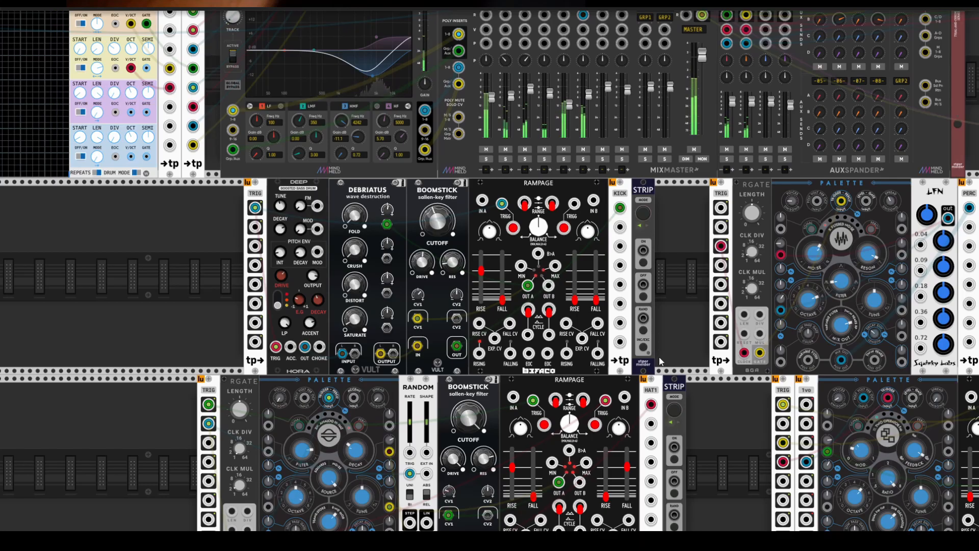
{"action": "scroll", "coordinate": [691, 307], "scroll_direction": "up", "scroll_amount": 4}
{"action": "scroll", "coordinate": [690, 307], "scroll_direction": "right", "scroll_amount": 2}
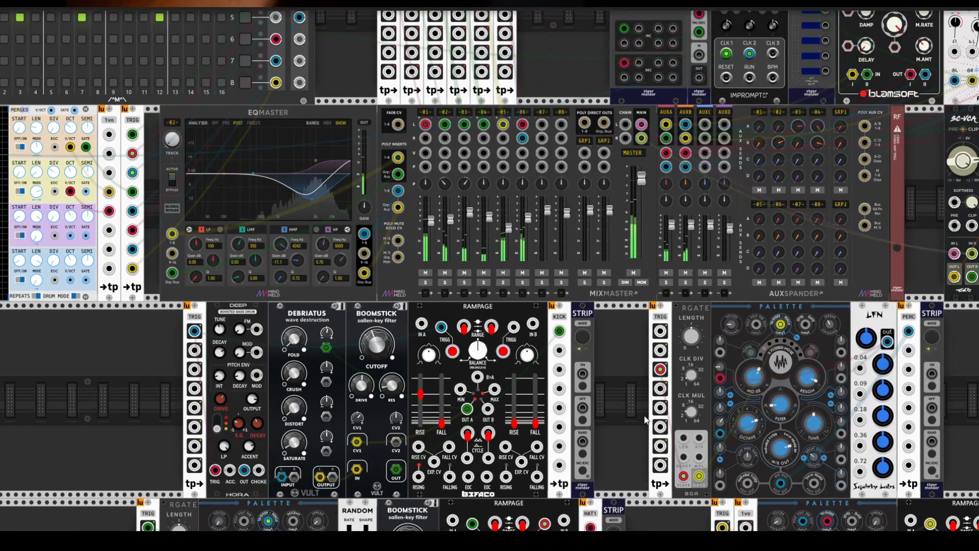
{"action": "scroll", "coordinate": [644, 397], "scroll_direction": "up", "scroll_amount": 8}
{"action": "scroll", "coordinate": [643, 396], "scroll_direction": "right", "scroll_amount": 1}
{"action": "scroll", "coordinate": [643, 397], "scroll_direction": "down", "scroll_amount": 7}
{"action": "scroll", "coordinate": [643, 397], "scroll_direction": "left", "scroll_amount": 1}
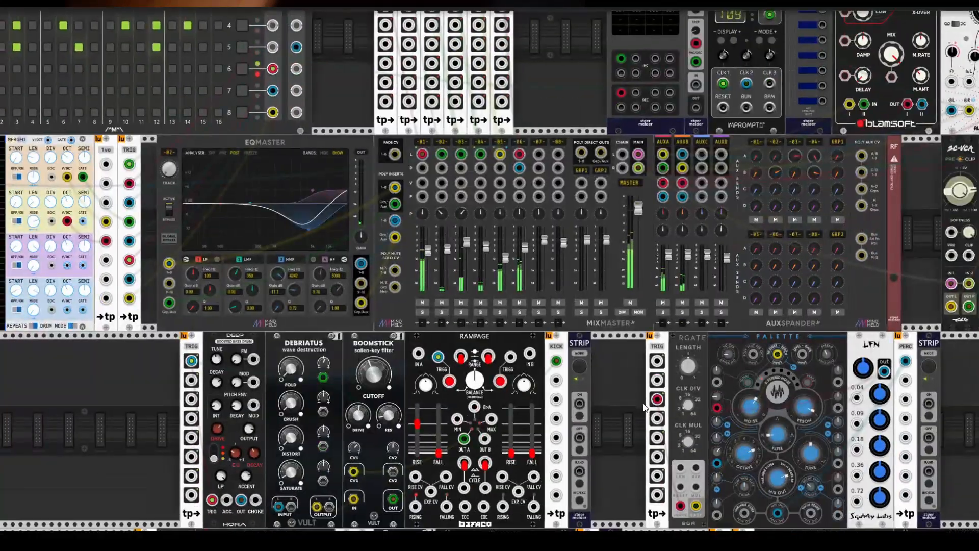
{"action": "scroll", "coordinate": [648, 398], "scroll_direction": "down", "scroll_amount": 7}
{"action": "scroll", "coordinate": [648, 398], "scroll_direction": "left", "scroll_amount": 2}
{"action": "scroll", "coordinate": [647, 398], "scroll_direction": "down", "scroll_amount": 4}
{"action": "scroll", "coordinate": [644, 403], "scroll_direction": "right", "scroll_amount": 3}
{"action": "scroll", "coordinate": [612, 296], "scroll_direction": "up", "scroll_amount": 12}
{"action": "scroll", "coordinate": [550, 373], "scroll_direction": "right", "scroll_amount": 6}
{"action": "scroll", "coordinate": [554, 375], "scroll_direction": "down", "scroll_amount": 17}
{"action": "scroll", "coordinate": [555, 374], "scroll_direction": "left", "scroll_amount": 18}
{"action": "scroll", "coordinate": [556, 377], "scroll_direction": "up", "scroll_amount": 12}
{"action": "scroll", "coordinate": [556, 377], "scroll_direction": "right", "scroll_amount": 12}
{"action": "scroll", "coordinate": [553, 374], "scroll_direction": "down", "scroll_amount": 3}
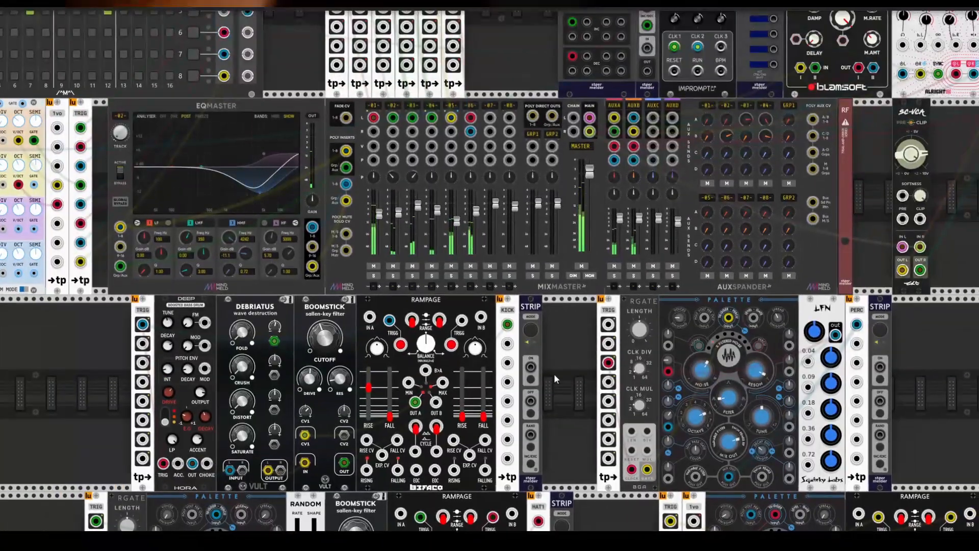
{"action": "scroll", "coordinate": [548, 398], "scroll_direction": "up", "scroll_amount": 1}
{"action": "scroll", "coordinate": [548, 397], "scroll_direction": "up", "scroll_amount": 1}
{"action": "scroll", "coordinate": [548, 398], "scroll_direction": "left", "scroll_amount": 1}
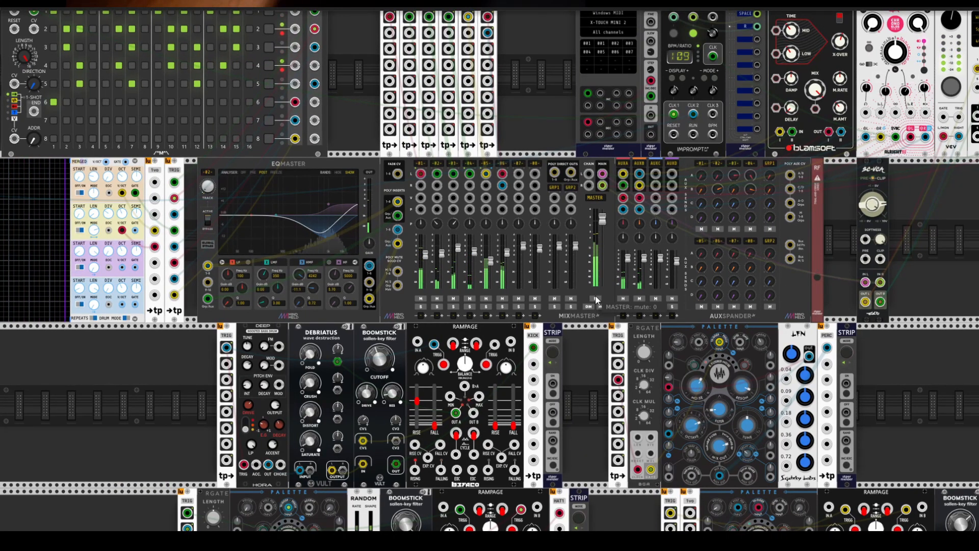
Open the module browser from the empty rack space above the gate sequencer and search all modules for "telep"
{"action": "scroll", "coordinate": [571, 288], "scroll_direction": "up", "scroll_amount": 18}
{"action": "scroll", "coordinate": [571, 289], "scroll_direction": "left", "scroll_amount": 6}
{"action": "scroll", "coordinate": [498, 275], "scroll_direction": "up", "scroll_amount": 2}
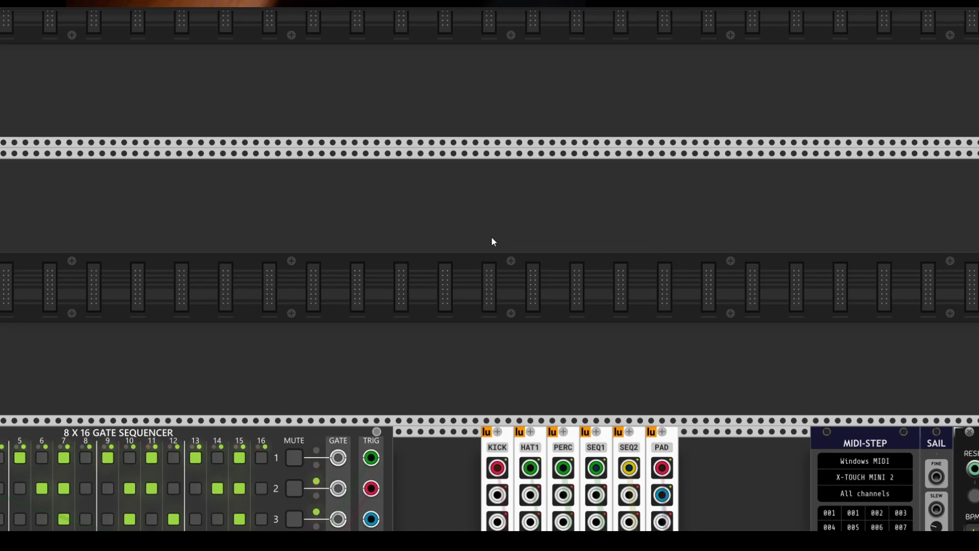
{"action": "scroll", "coordinate": [459, 250], "scroll_direction": "left", "scroll_amount": 2}
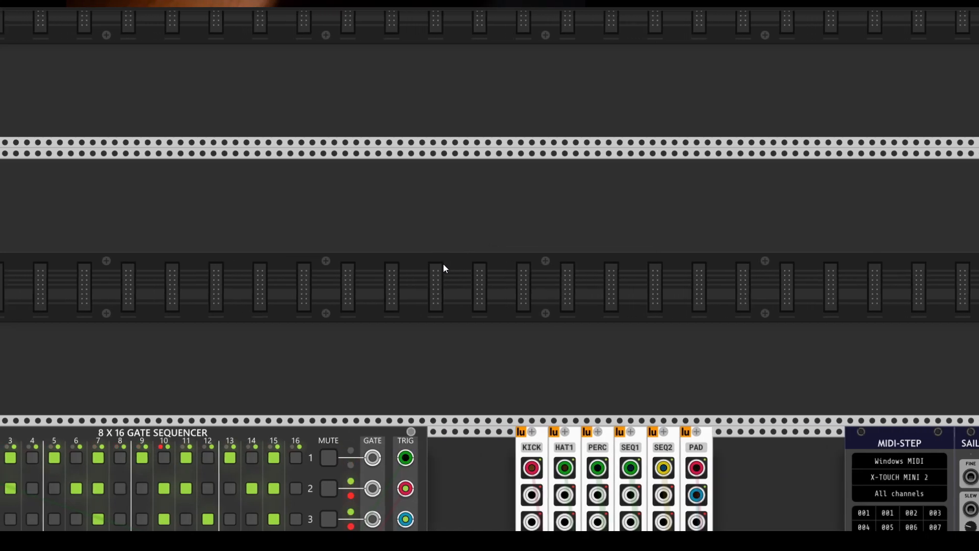
{"action": "right_click", "coordinate": [435, 254]}
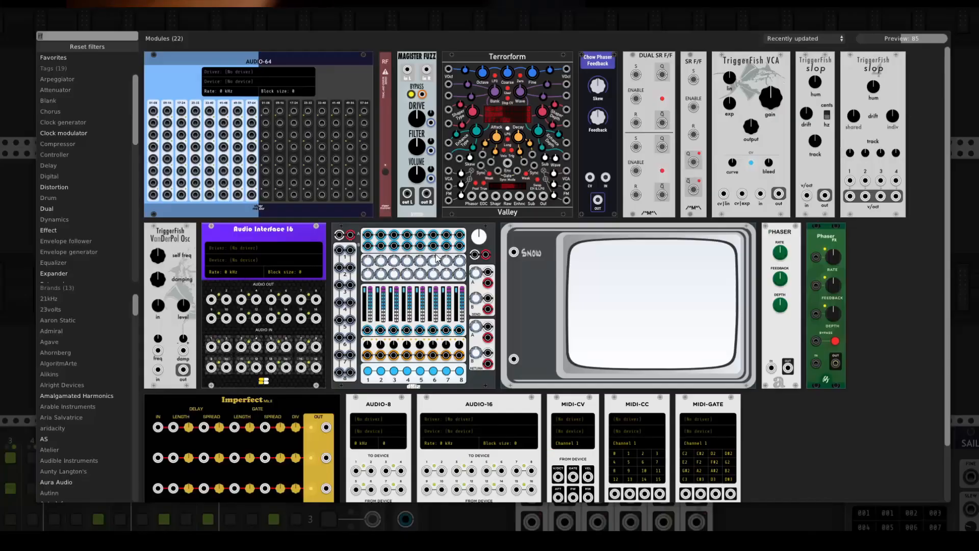
{"action": "key", "text": "BackSpace"}
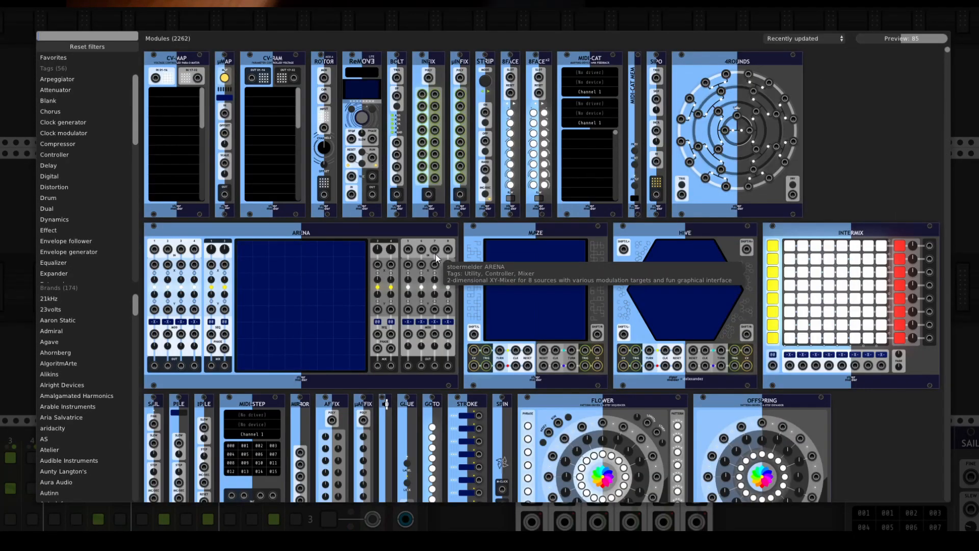
{"action": "key", "text": "ctrl+f"}
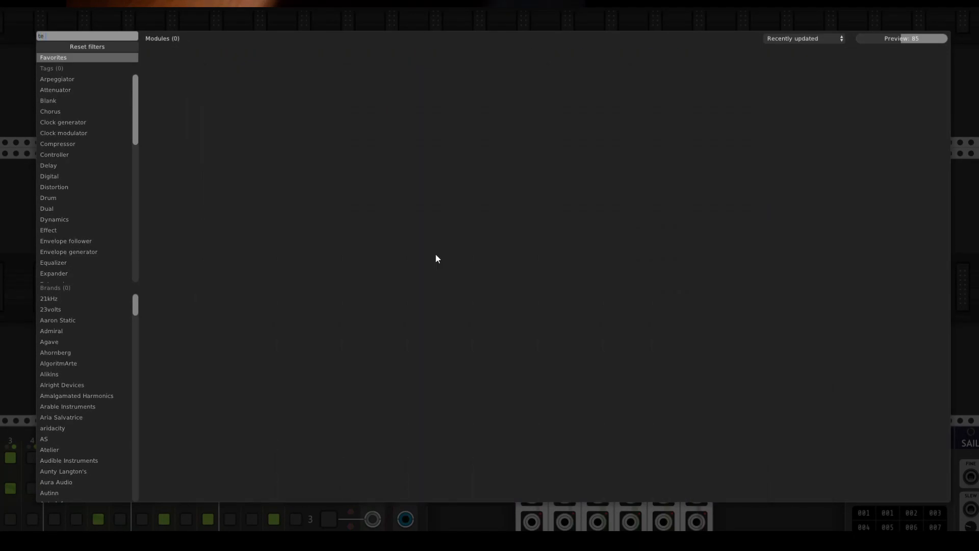
{"action": "key", "text": "ctrl+f"}
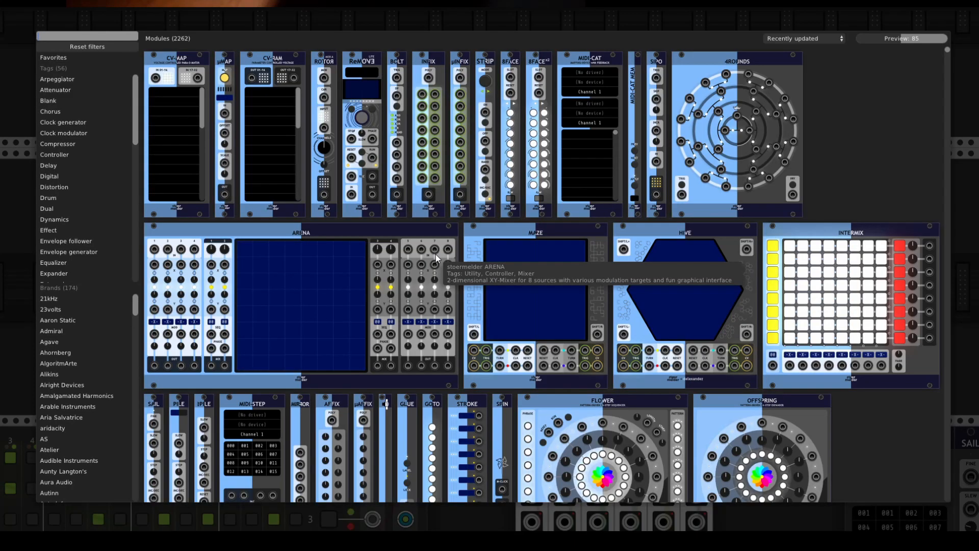
{"action": "type", "text": "telep"}
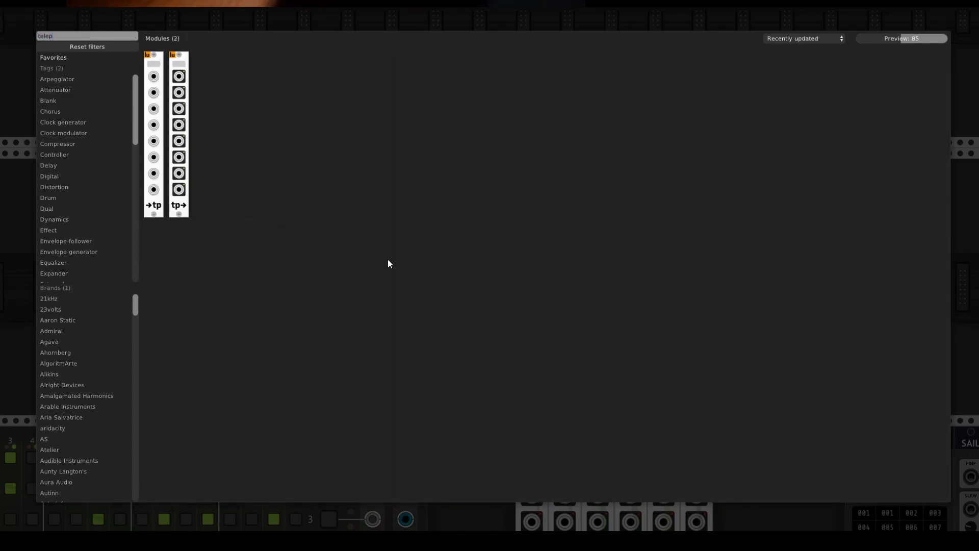
Add a teleport input module and a teleport output module side by side in the empty row above the gate sequencer
{"action": "left_click_drag", "start_coordinate": [154, 196], "coordinate": [240, 227]}
{"action": "key", "text": "Return"}
{"action": "left_click_drag", "start_coordinate": [176, 205], "coordinate": [269, 242]}
{"action": "left_click_drag", "start_coordinate": [337, 202], "coordinate": [440, 240]}
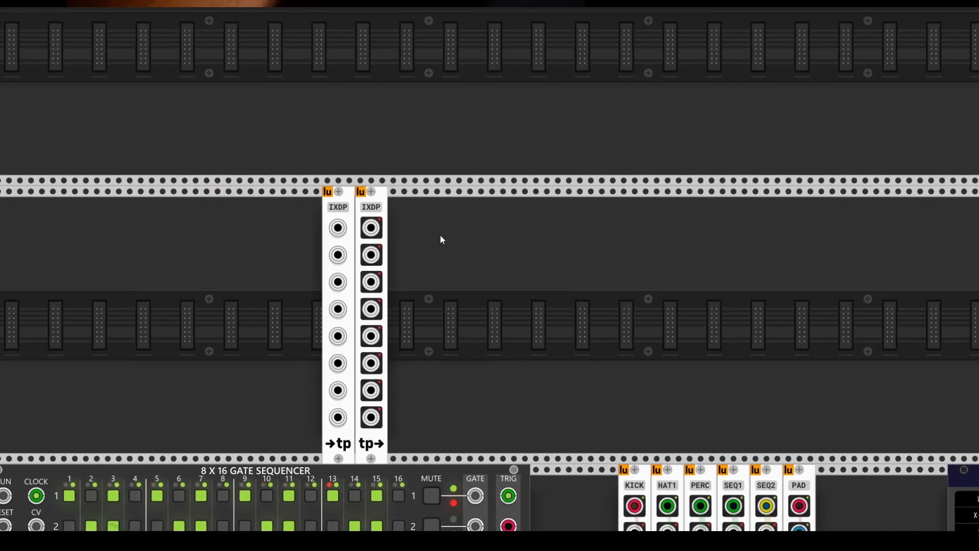
Look over the rack from the new teleport pair down to the trigger teleport outputs of the kick and hat strips
{"action": "scroll", "coordinate": [468, 259], "scroll_direction": "down", "scroll_amount": 10}
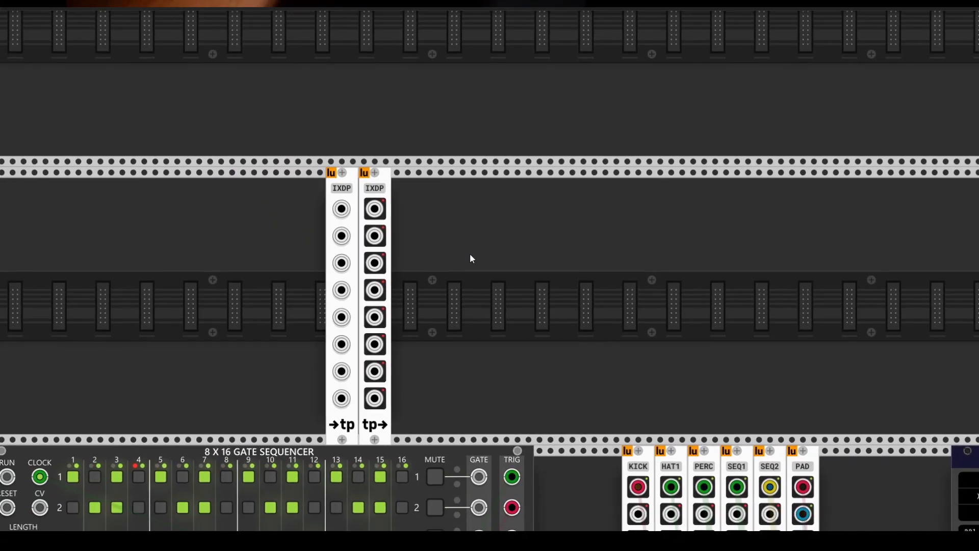
{"action": "scroll", "coordinate": [449, 332], "scroll_direction": "down", "scroll_amount": 10}
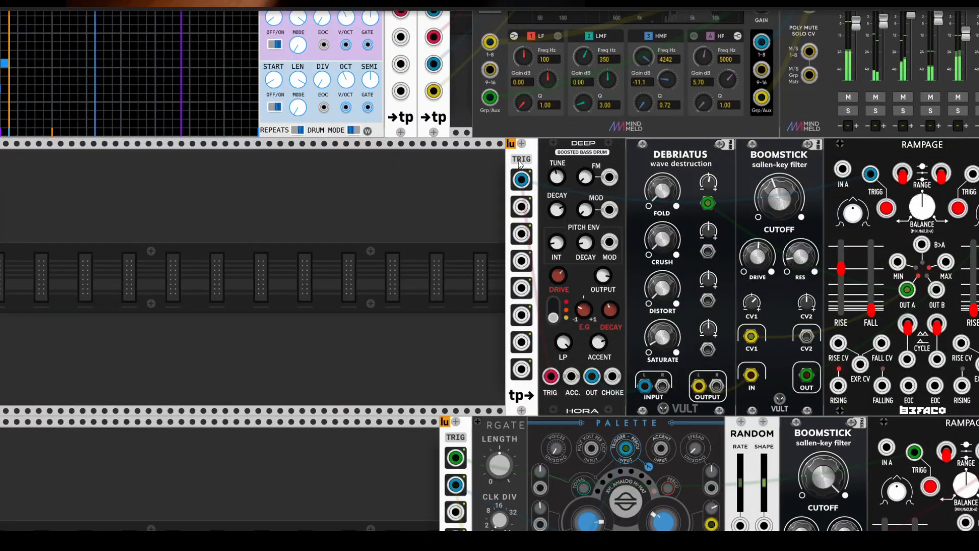
{"action": "scroll", "coordinate": [488, 378], "scroll_direction": "down", "scroll_amount": 4}
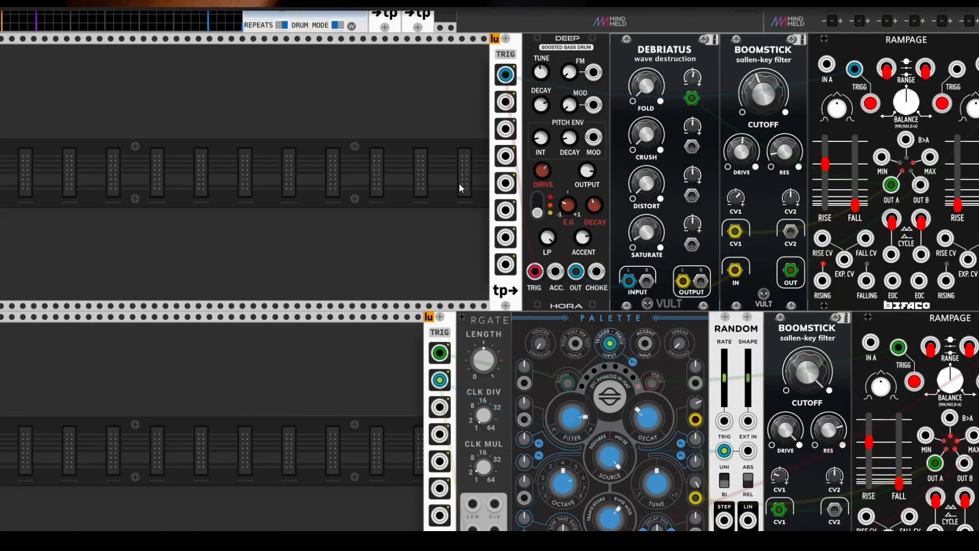
{"action": "scroll", "coordinate": [459, 182], "scroll_direction": "up", "scroll_amount": 3}
{"action": "scroll", "coordinate": [467, 216], "scroll_direction": "up", "scroll_amount": 15}
{"action": "scroll", "coordinate": [537, 83], "scroll_direction": "up", "scroll_amount": 5}
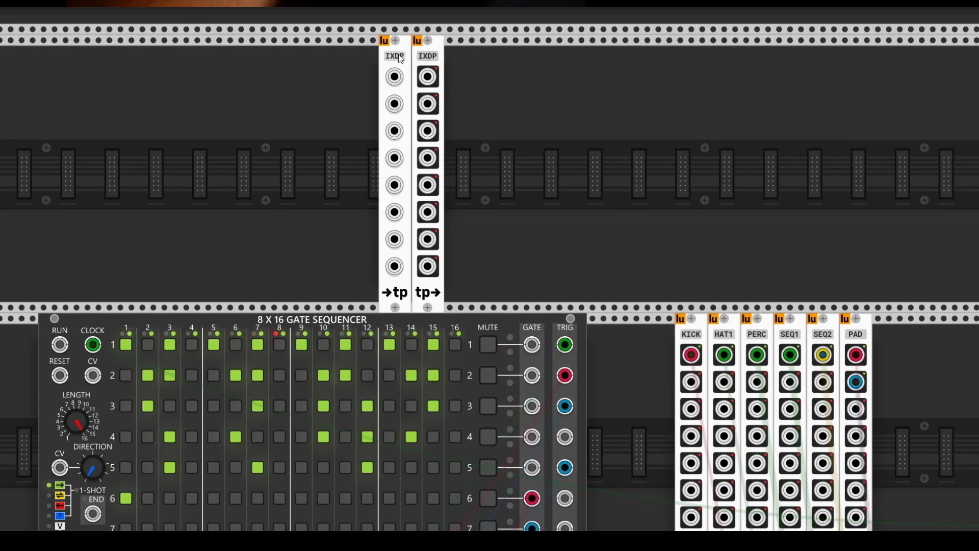
{"action": "scroll", "coordinate": [516, 115], "scroll_direction": "up", "scroll_amount": 1}
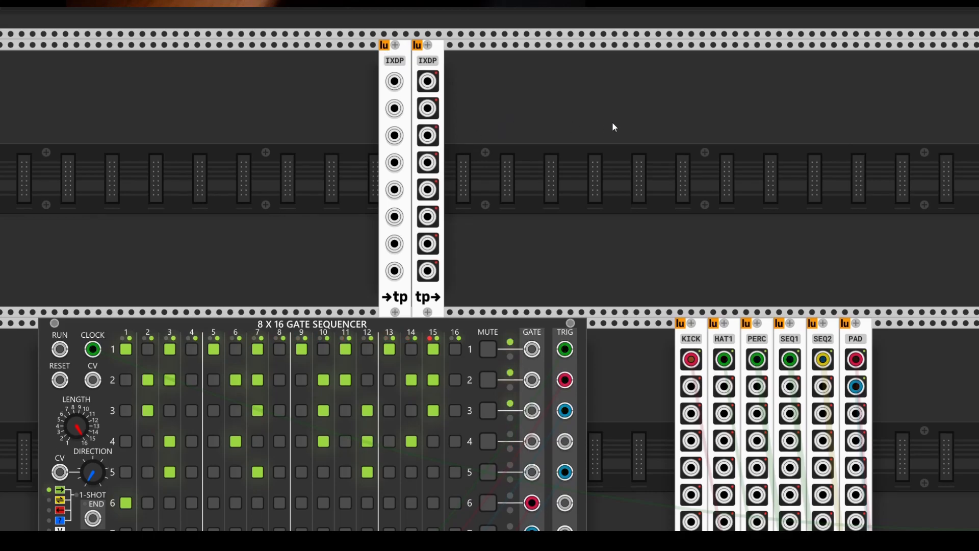
Trace the voice audio routing between the KICK, HAT1 and PERC teleport outputs, the mixer channels and the ends of the kick and percussion strips
{"action": "scroll", "coordinate": [604, 130], "scroll_direction": "down", "scroll_amount": 8}
{"action": "scroll", "coordinate": [603, 130], "scroll_direction": "right", "scroll_amount": 8}
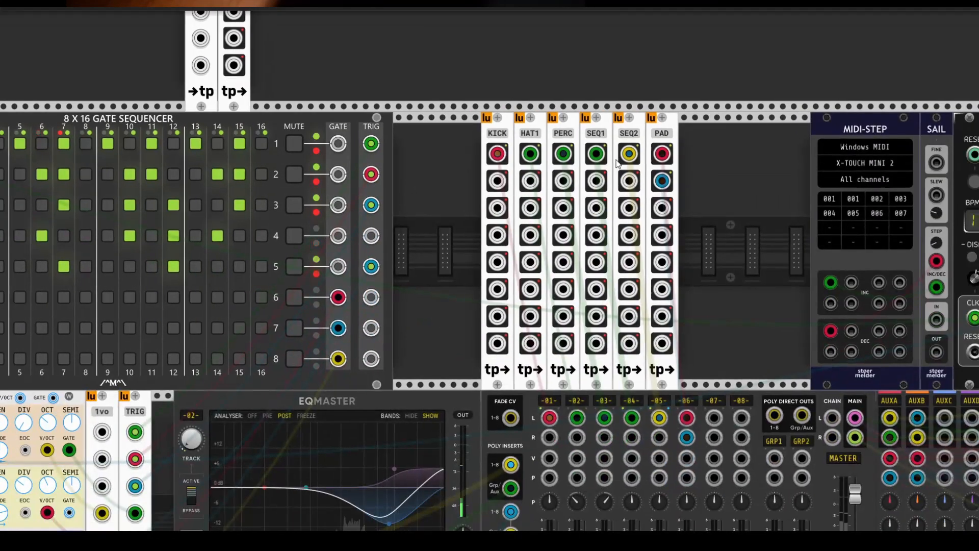
{"action": "scroll", "coordinate": [695, 189], "scroll_direction": "down", "scroll_amount": 15}
{"action": "scroll", "coordinate": [711, 233], "scroll_direction": "right", "scroll_amount": 7}
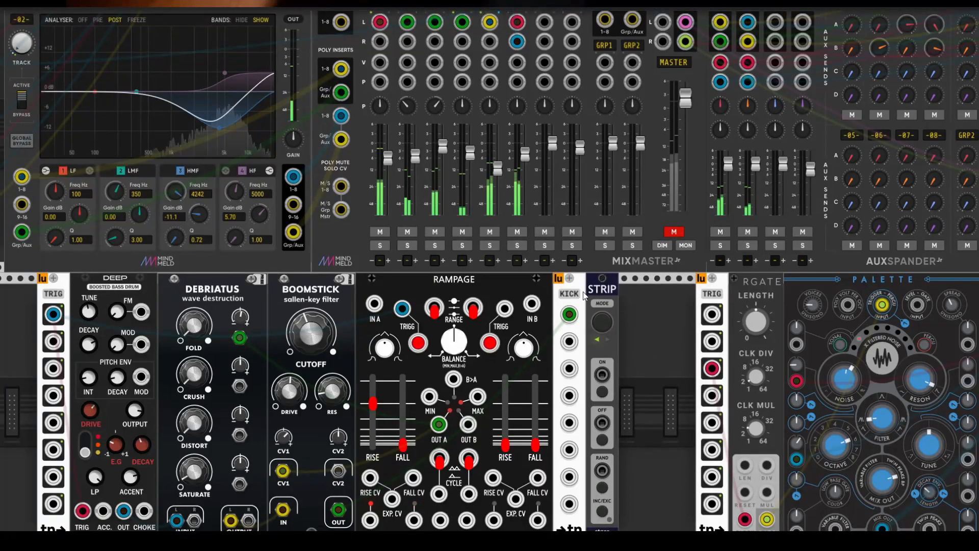
{"action": "scroll", "coordinate": [581, 297], "scroll_direction": "right", "scroll_amount": 5}
{"action": "scroll", "coordinate": [581, 297], "scroll_direction": "down", "scroll_amount": 3}
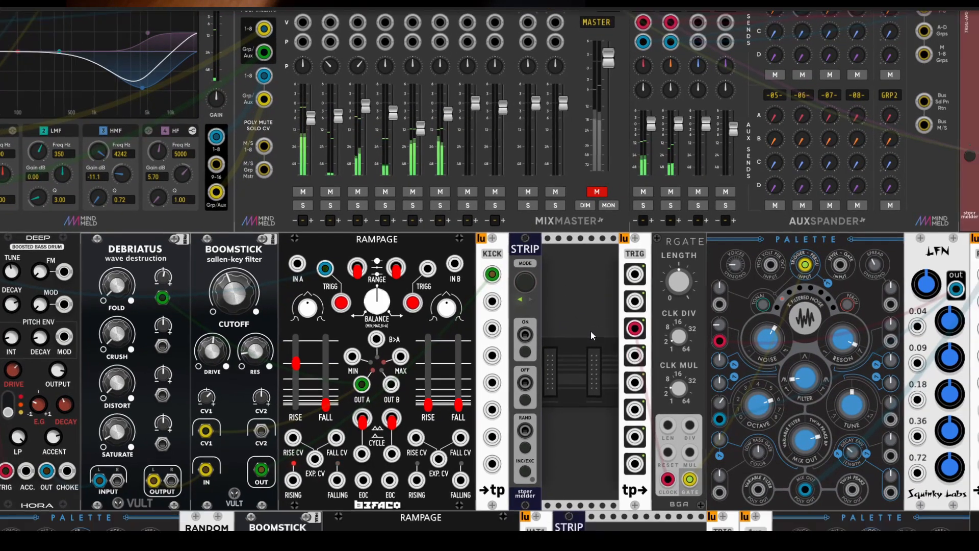
{"action": "scroll", "coordinate": [554, 317], "scroll_direction": "right", "scroll_amount": 10}
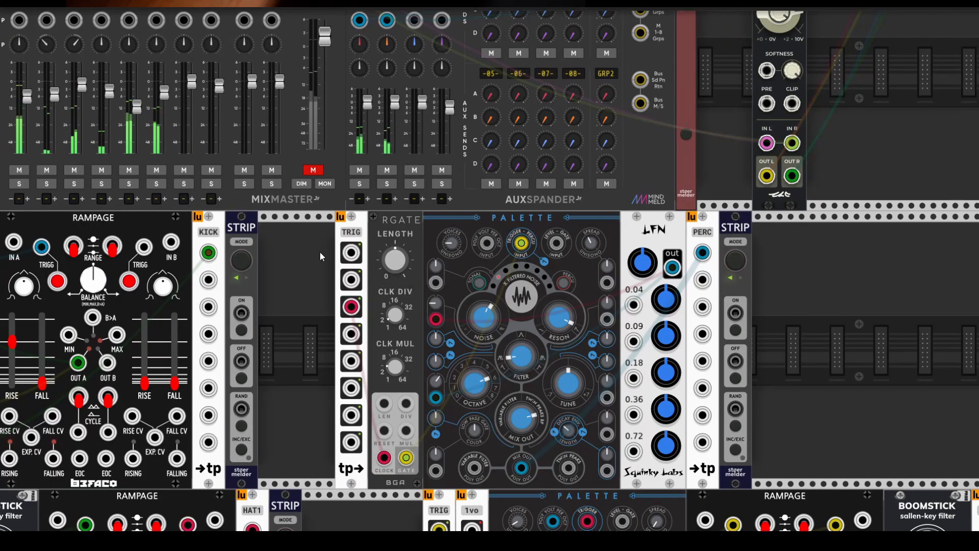
{"action": "scroll", "coordinate": [321, 254], "scroll_direction": "up", "scroll_amount": 5}
{"action": "scroll", "coordinate": [321, 254], "scroll_direction": "left", "scroll_amount": 12}
{"action": "scroll", "coordinate": [326, 259], "scroll_direction": "down", "scroll_amount": 3}
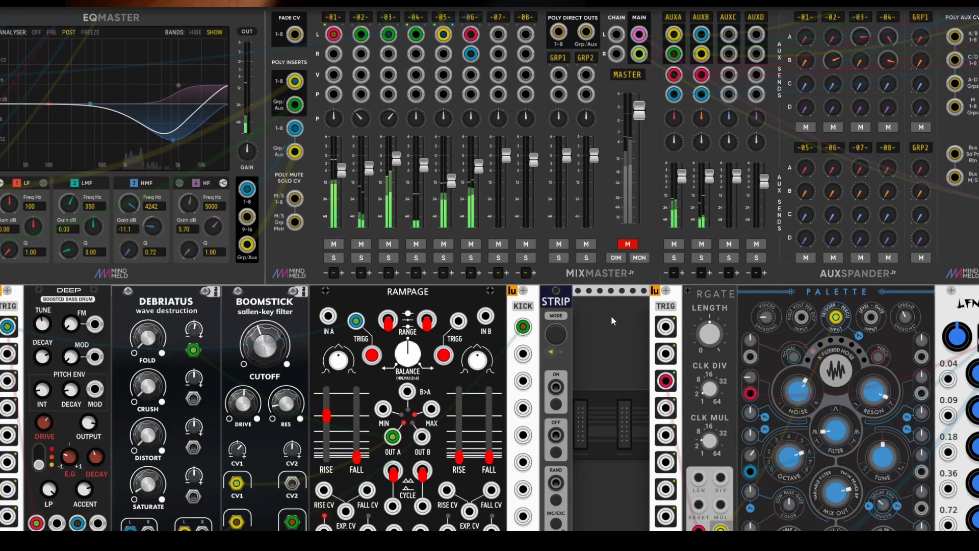
{"action": "scroll", "coordinate": [605, 327], "scroll_direction": "up", "scroll_amount": 1}
{"action": "scroll", "coordinate": [597, 326], "scroll_direction": "up", "scroll_amount": 10}
{"action": "scroll", "coordinate": [598, 327], "scroll_direction": "left", "scroll_amount": 5}
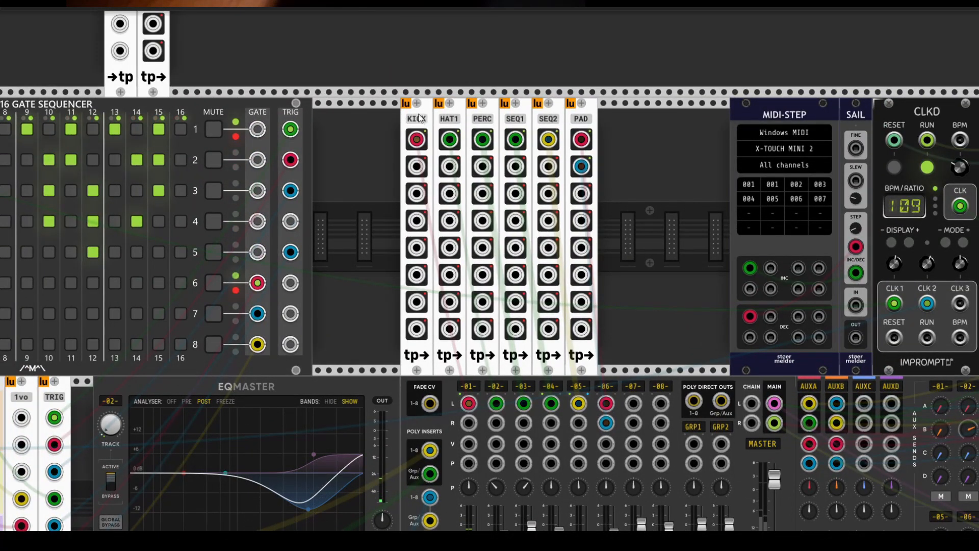
Add a STRIP module directly beside the new teleport output and rename the new teleport input TEST
{"action": "scroll", "coordinate": [387, 171], "scroll_direction": "up", "scroll_amount": 8}
{"action": "scroll", "coordinate": [387, 171], "scroll_direction": "left", "scroll_amount": 6}
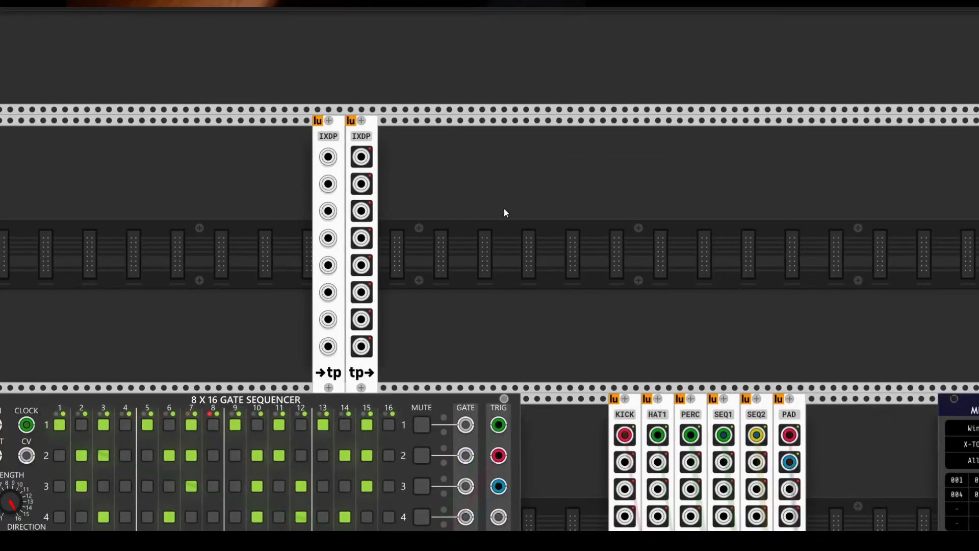
{"action": "right_click", "coordinate": [498, 213]}
{"action": "type", "text": "st"}
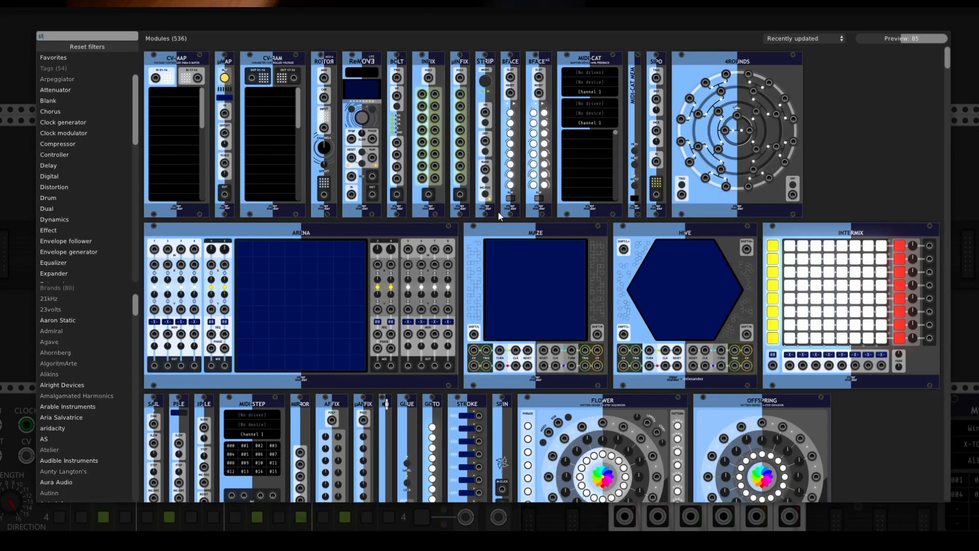
{"action": "type", "text": "rip"}
{"action": "left_click_drag", "start_coordinate": [172, 189], "coordinate": [337, 184]}
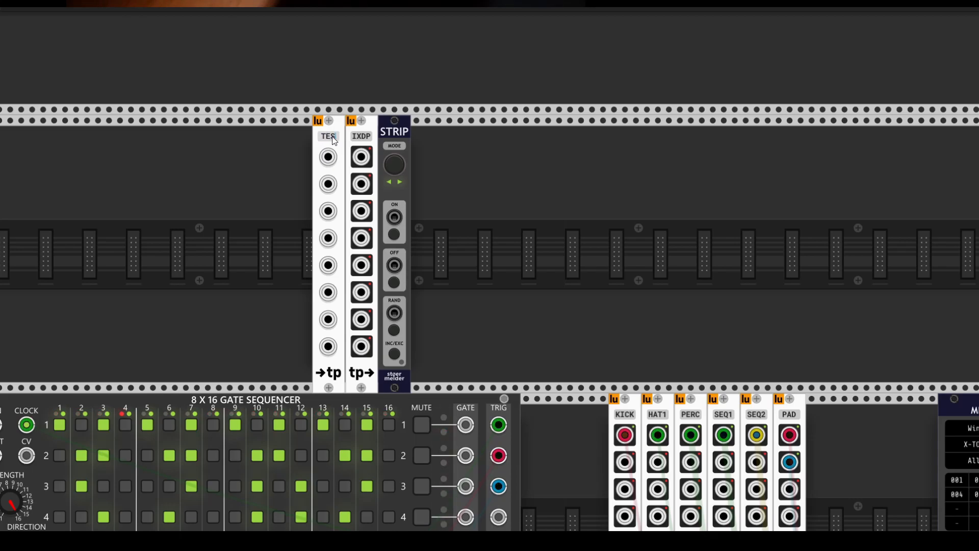
Set the new teleport output's source to TEST, and space it well apart from the teleport input, with the output first in the row
{"action": "left_click", "coordinate": [366, 140]}
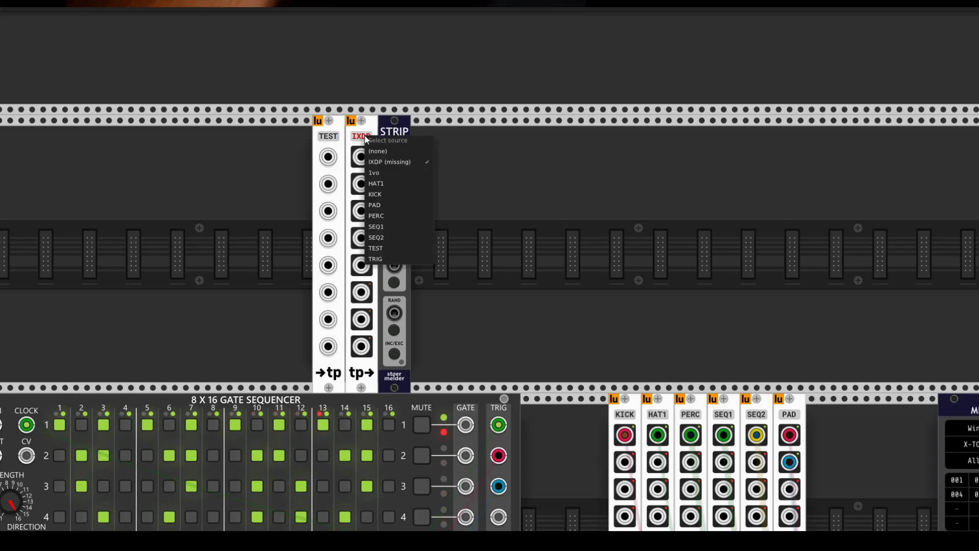
{"action": "left_click", "coordinate": [380, 248]}
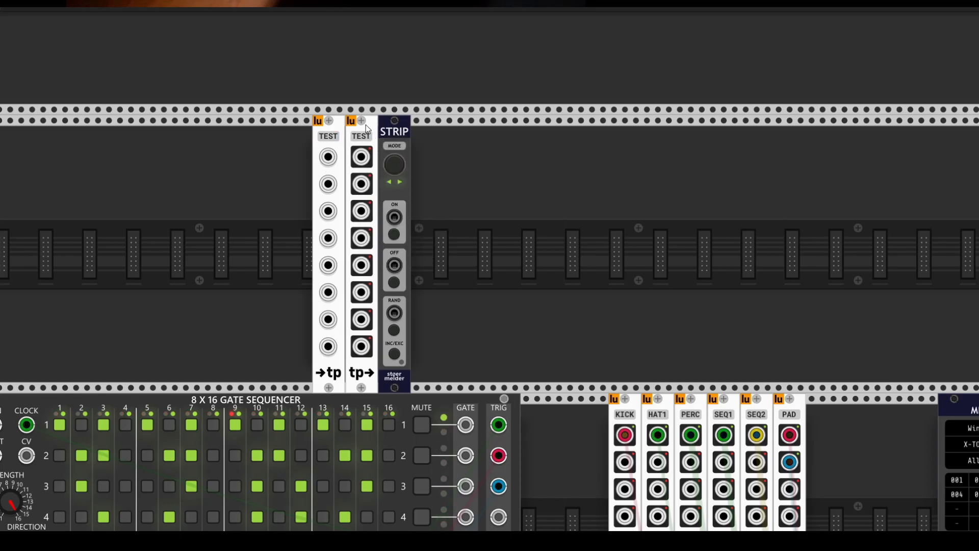
{"action": "left_click_drag", "start_coordinate": [358, 127], "coordinate": [232, 129]}
{"action": "left_click_drag", "start_coordinate": [321, 125], "coordinate": [493, 131]}
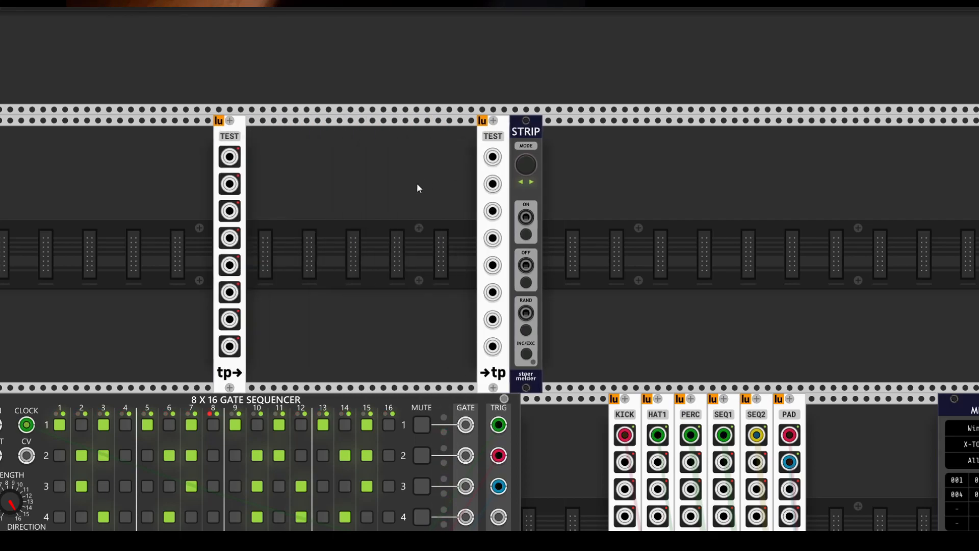
Add an Atelier Palette module between the two TEST teleports and patch its MIX OUT to the teleport input's first port
{"action": "right_click", "coordinate": [422, 180]}
{"action": "type", "text": "pale"}
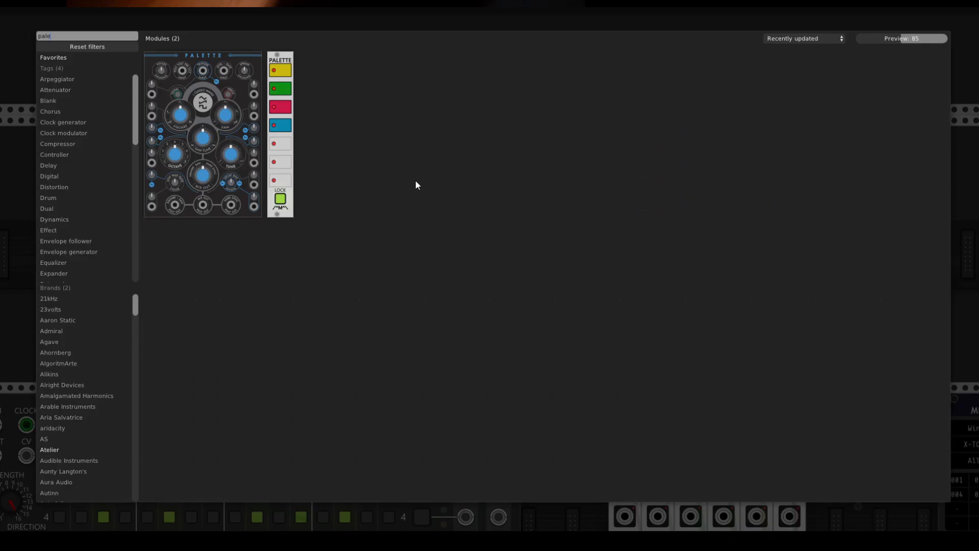
{"action": "left_click_drag", "start_coordinate": [214, 161], "coordinate": [445, 191]}
{"action": "left_click", "coordinate": [364, 176]}
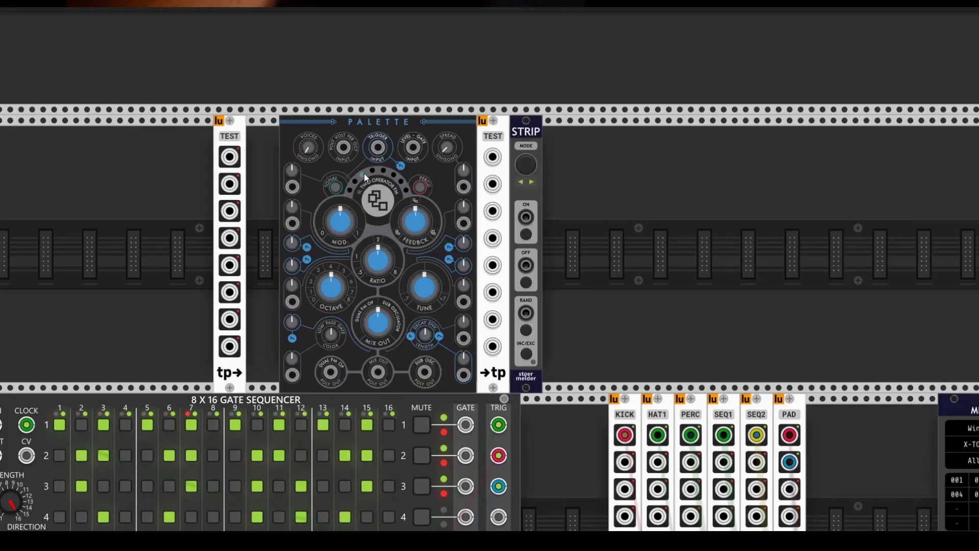
{"action": "left_click_drag", "start_coordinate": [377, 371], "coordinate": [493, 156]}
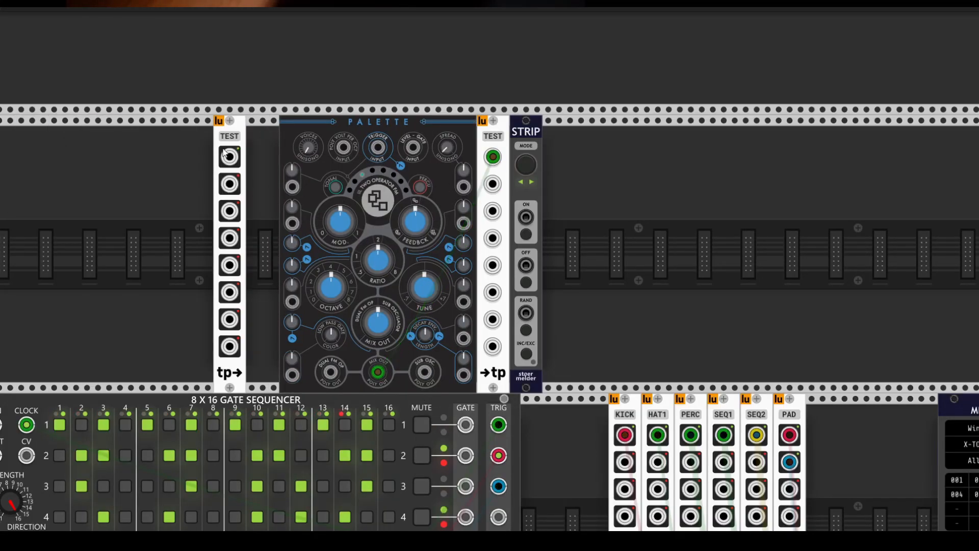
Add a VCV SCOPE beside the TEST teleport output and patch the teleport's first port to the scope's X IN
{"action": "right_click", "coordinate": [270, 166]}
{"action": "type", "text": "scope"}
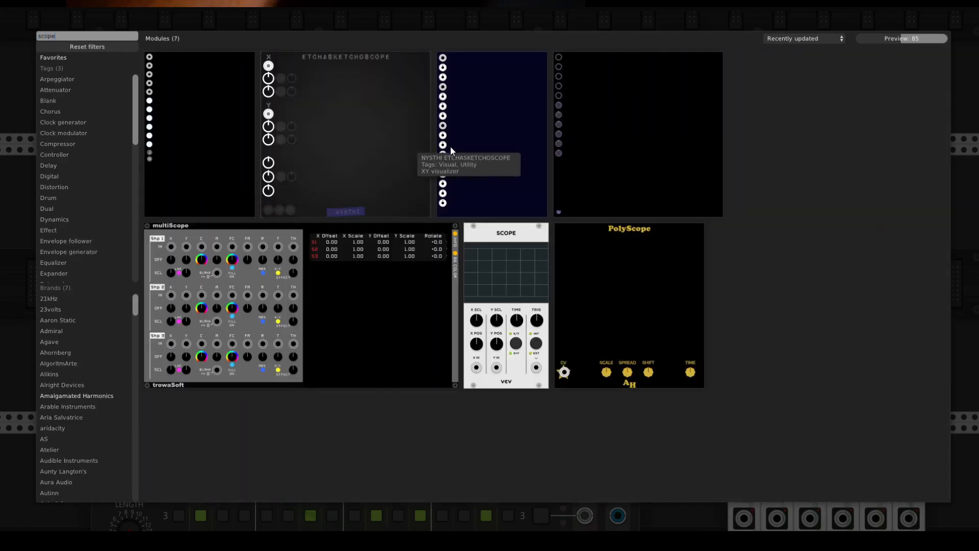
{"action": "left_click", "coordinate": [495, 292]}
{"action": "left_click_drag", "start_coordinate": [205, 386], "coordinate": [348, 187]}
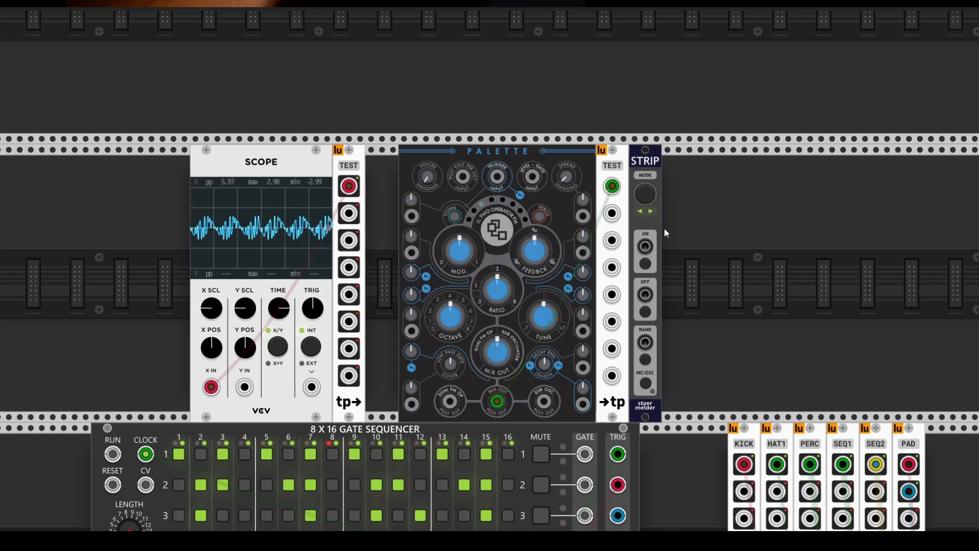
Shift Palette away from the TEST teleport output, raise its MOD knob and change its model to Harmonic oscillator
{"action": "left_click_drag", "start_coordinate": [523, 161], "coordinate": [574, 154]}
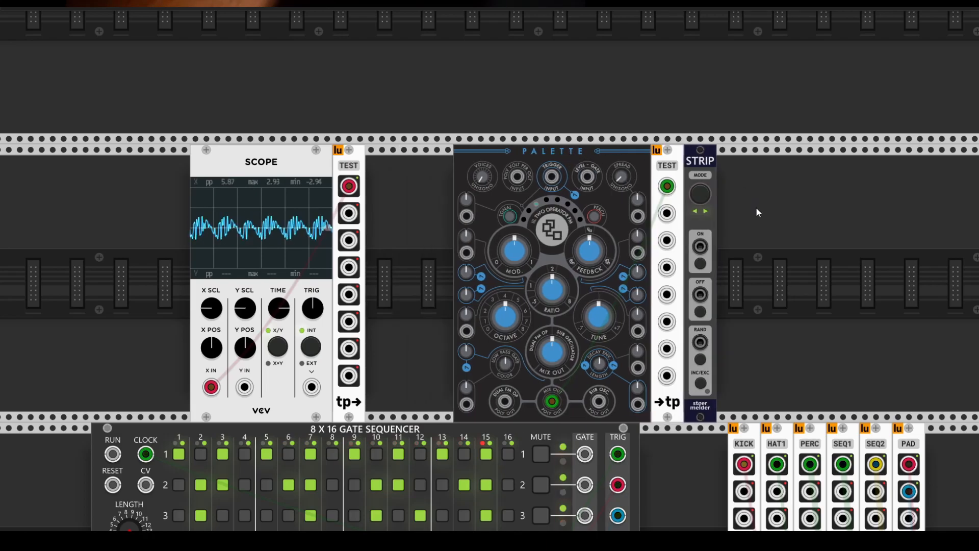
{"action": "left_click_drag", "start_coordinate": [519, 255], "coordinate": [534, 112]}
{"action": "left_click", "coordinate": [538, 207]}
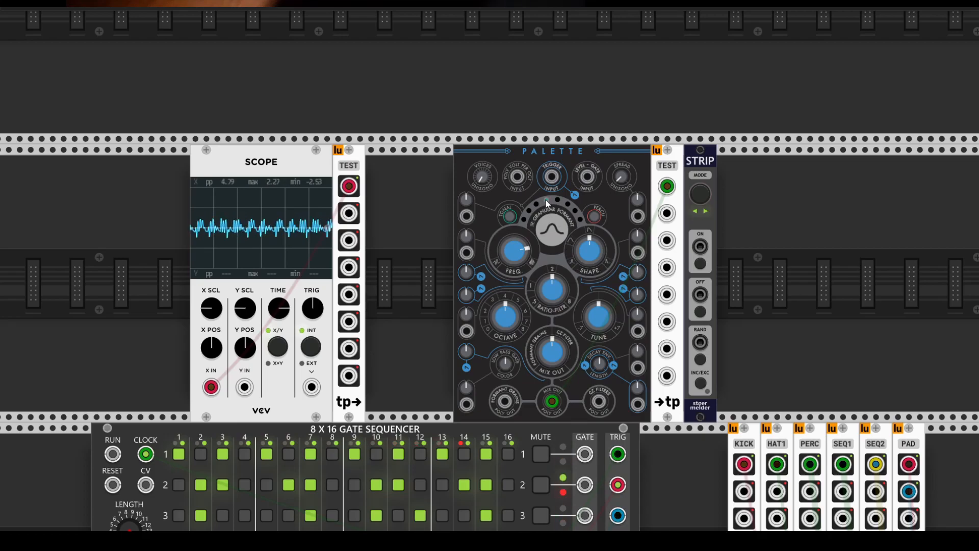
{"action": "left_click", "coordinate": [548, 205]}
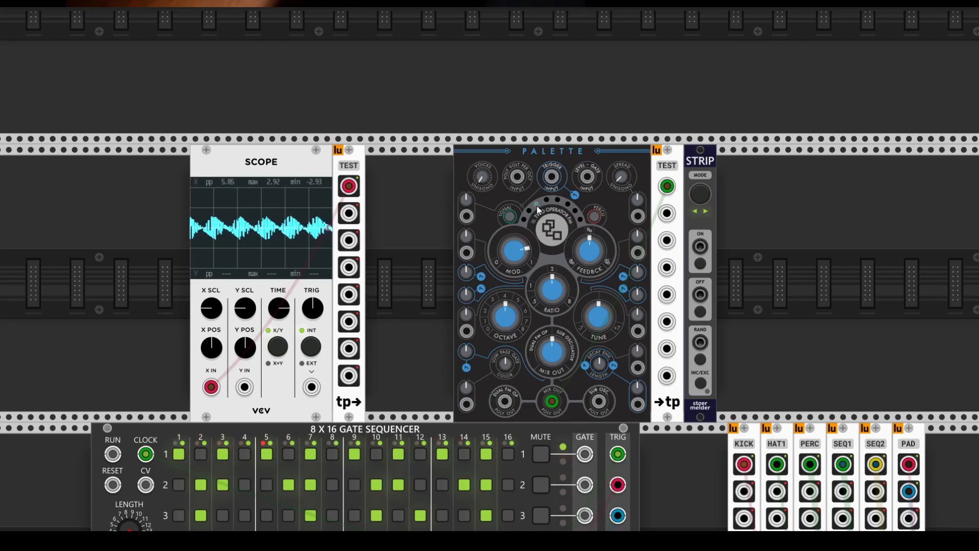
{"action": "left_click", "coordinate": [540, 206]}
{"action": "left_click", "coordinate": [535, 210]}
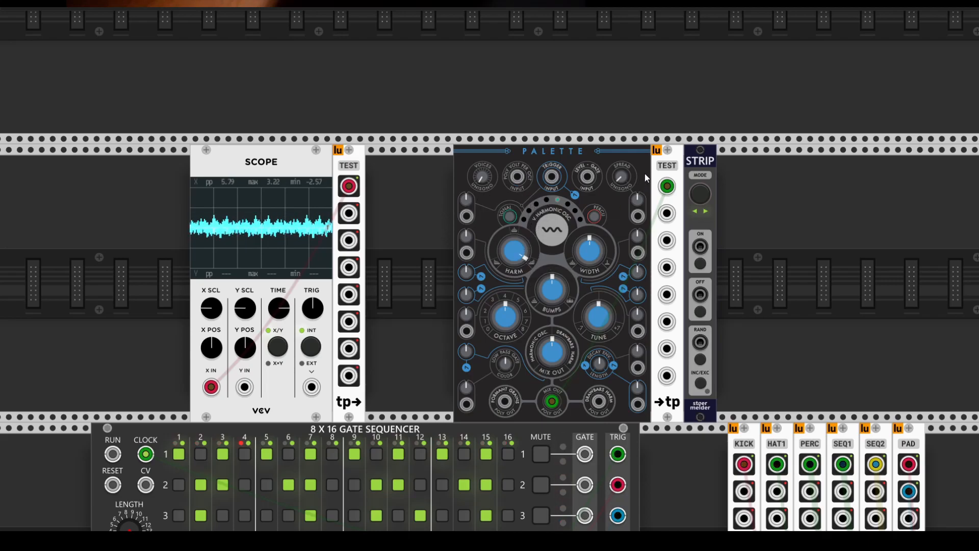
Move the TEST teleport input and its STRIP away from Palette to open a gap, and add a Vult Debriatus module
{"action": "left_click_drag", "start_coordinate": [665, 168], "coordinate": [763, 168]}
{"action": "right_click", "coordinate": [689, 224]}
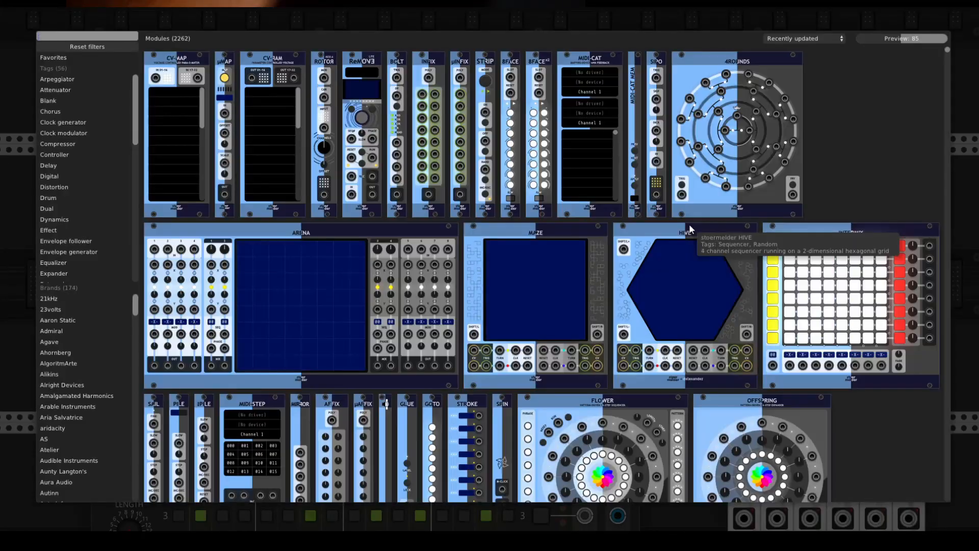
{"action": "type", "text": "debr"}
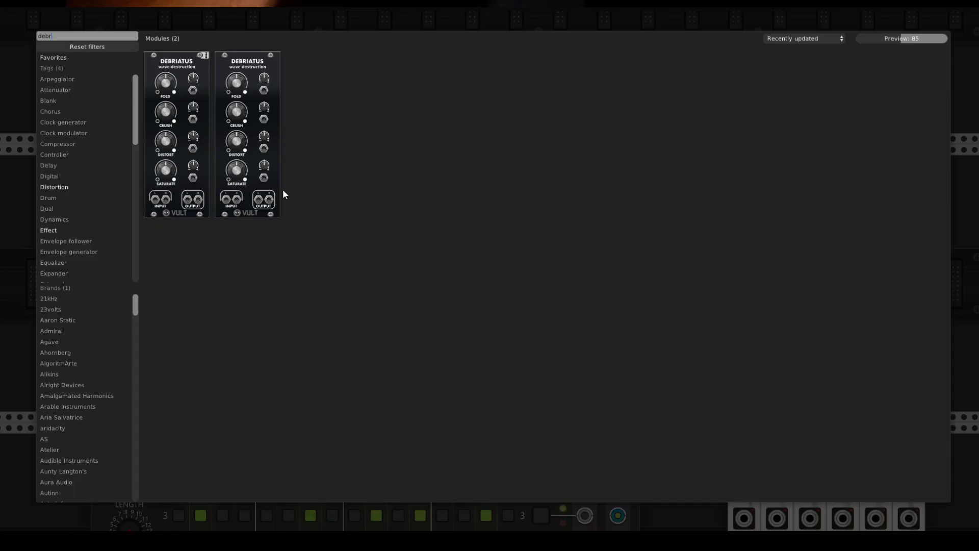
{"action": "left_click", "coordinate": [173, 204]}
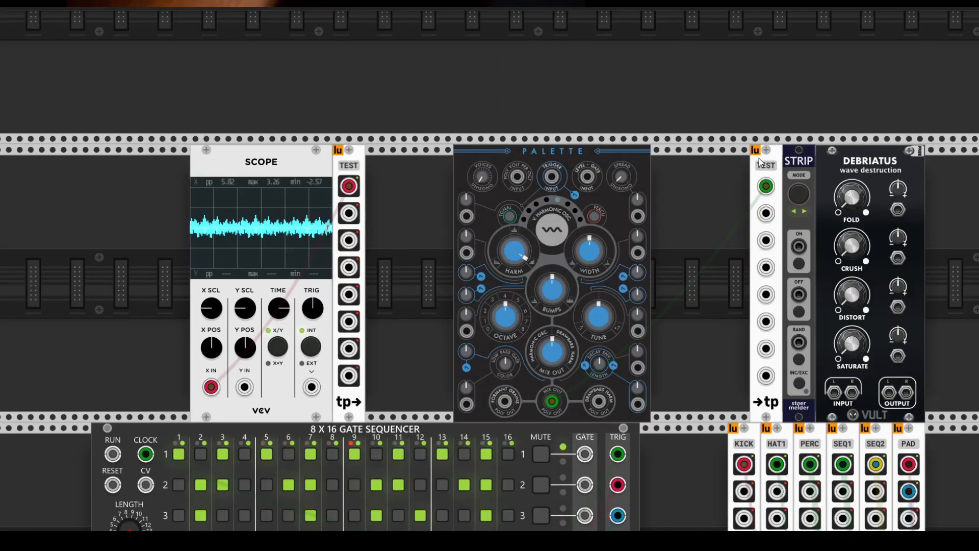
{"action": "left_click_drag", "start_coordinate": [760, 162], "coordinate": [804, 162]}
{"action": "right_click", "coordinate": [574, 158]}
{"action": "mouse_move", "coordinate": [637, 190]}
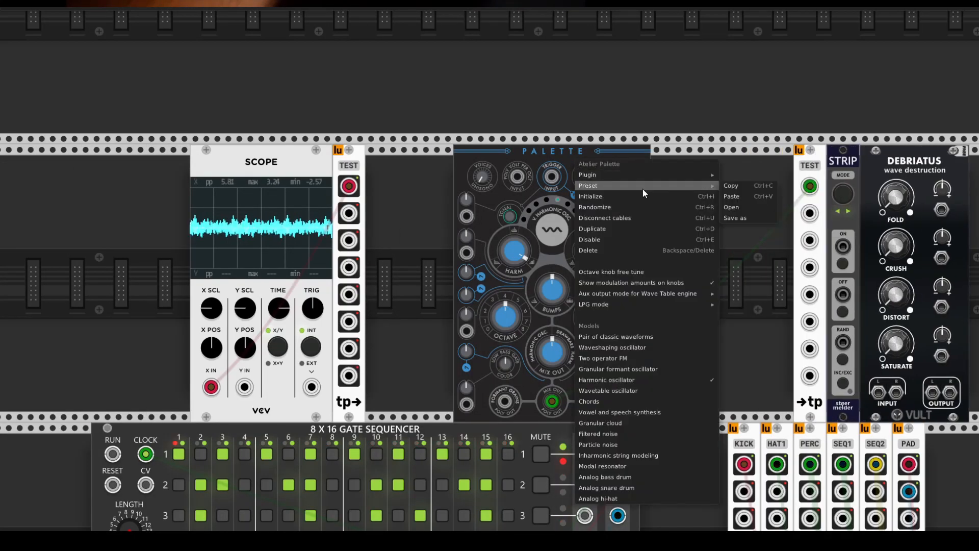
{"action": "left_click", "coordinate": [893, 168]}
Place Debriatus directly against Palette and bring the TEST teleport input with its STRIP closer behind it
{"action": "left_click_drag", "start_coordinate": [893, 172], "coordinate": [685, 172]}
{"action": "left_click_drag", "start_coordinate": [841, 161], "coordinate": [819, 161]}
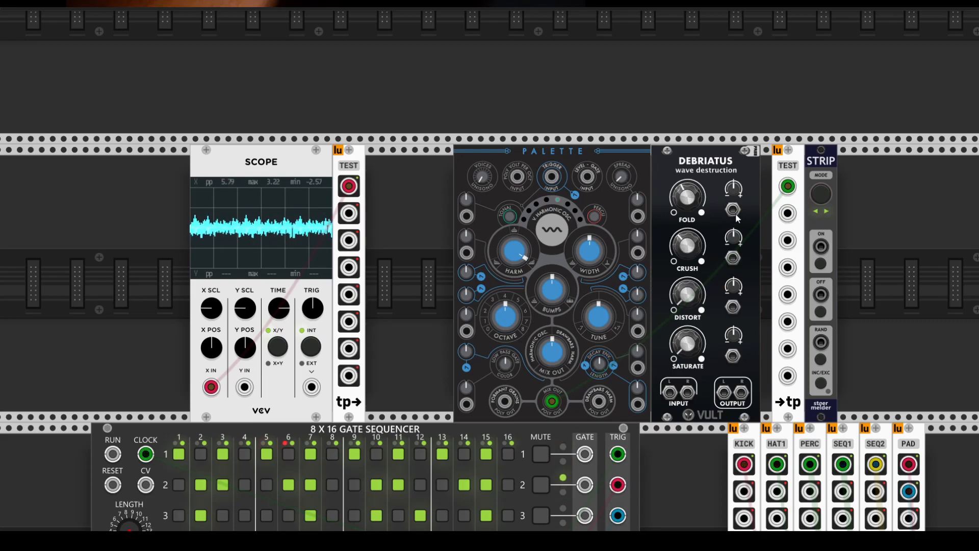
Add a VCV LFO-1 between Debriatus and the TEST teleport input, and patch its SIN output to Debriatus's FOLD modulation input
{"action": "left_click_drag", "start_coordinate": [787, 157], "coordinate": [877, 171]}
{"action": "right_click", "coordinate": [759, 242]}
{"action": "left_click", "coordinate": [782, 211]}
{"action": "right_click", "coordinate": [782, 211]}
{"action": "key", "text": "BackSpace"}
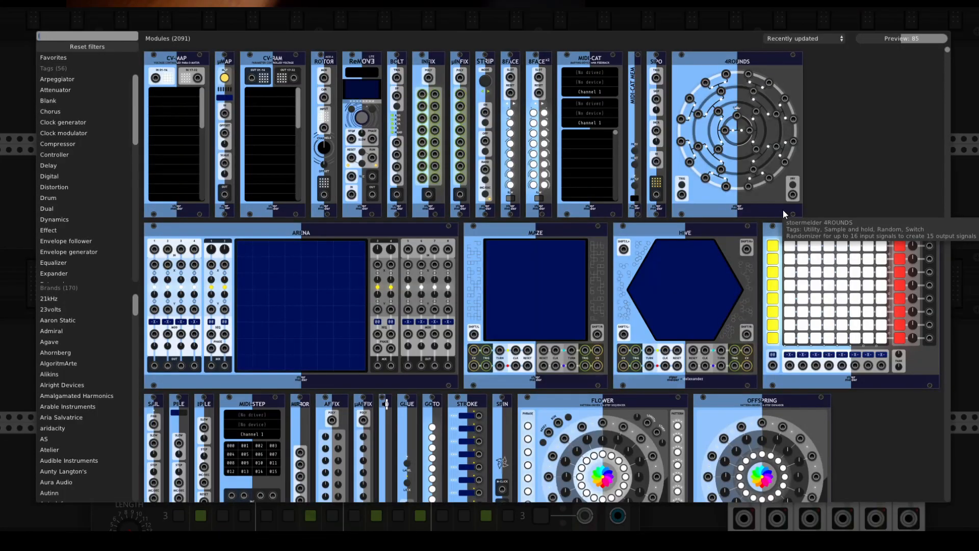
{"action": "type", "text": "lfo-1"}
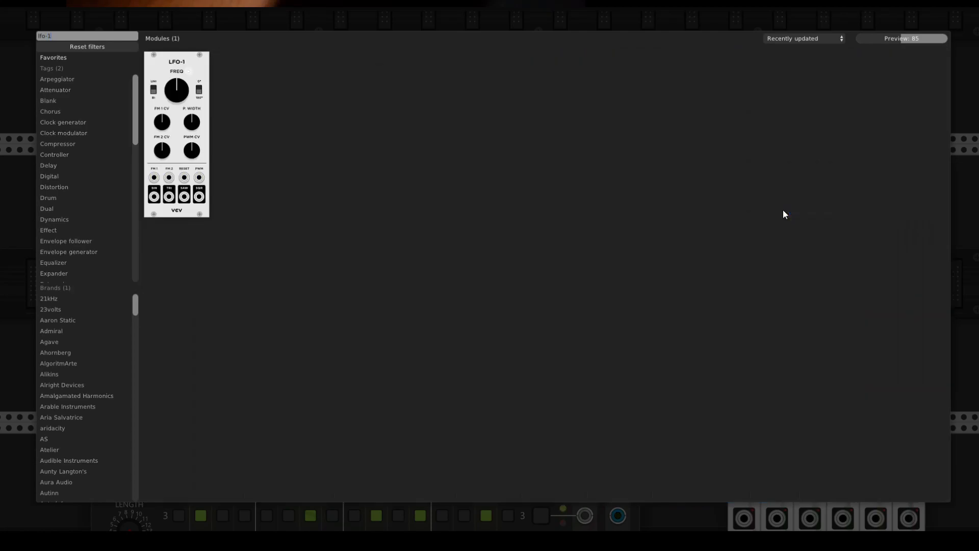
{"action": "left_click_drag", "start_coordinate": [190, 179], "coordinate": [800, 219]}
{"action": "left_click_drag", "start_coordinate": [733, 209], "coordinate": [779, 391]}
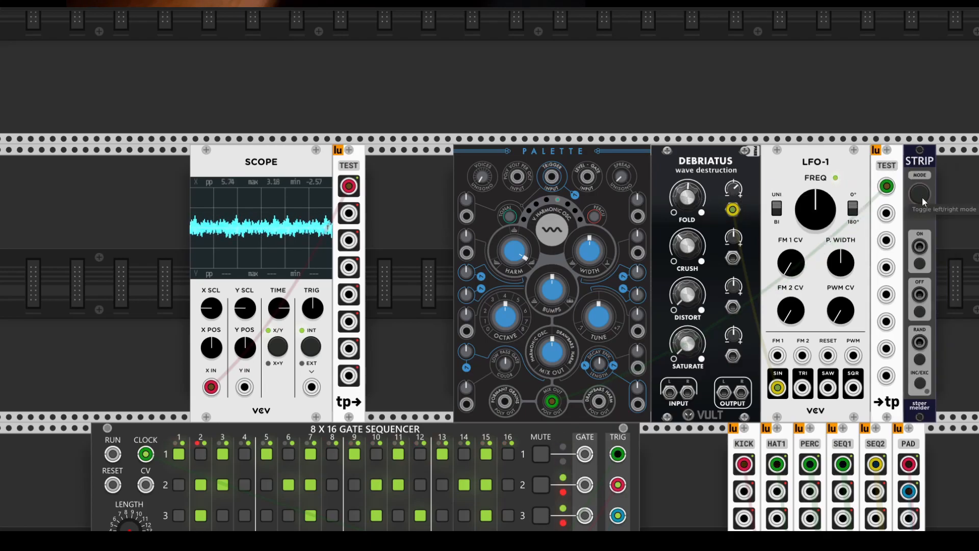
{"action": "scroll", "coordinate": [802, 214], "scroll_direction": "right", "scroll_amount": 5}
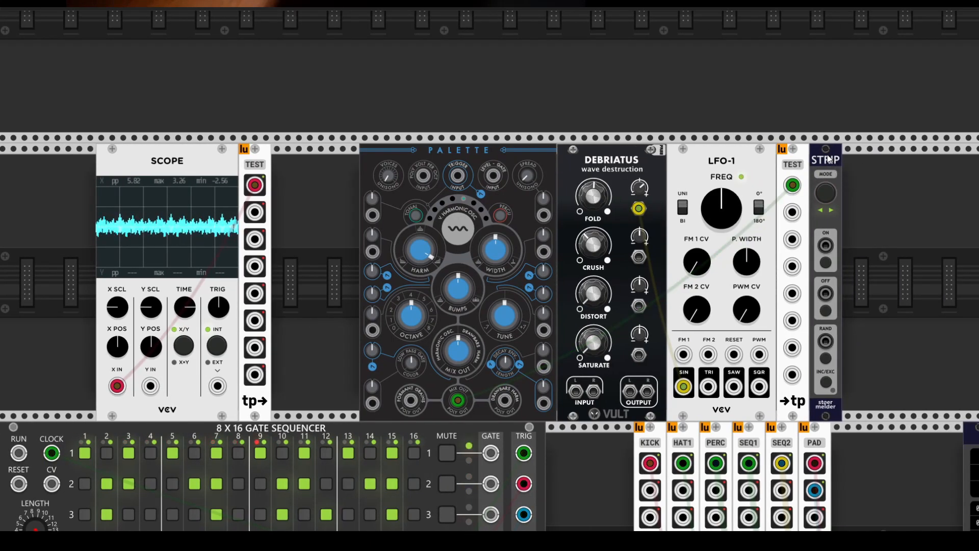
Save the strip of Palette, Debriatus and LFO-1 as TEST1 in the TEST preset folder, and look it up among the strip presets
{"action": "right_click", "coordinate": [826, 199]}
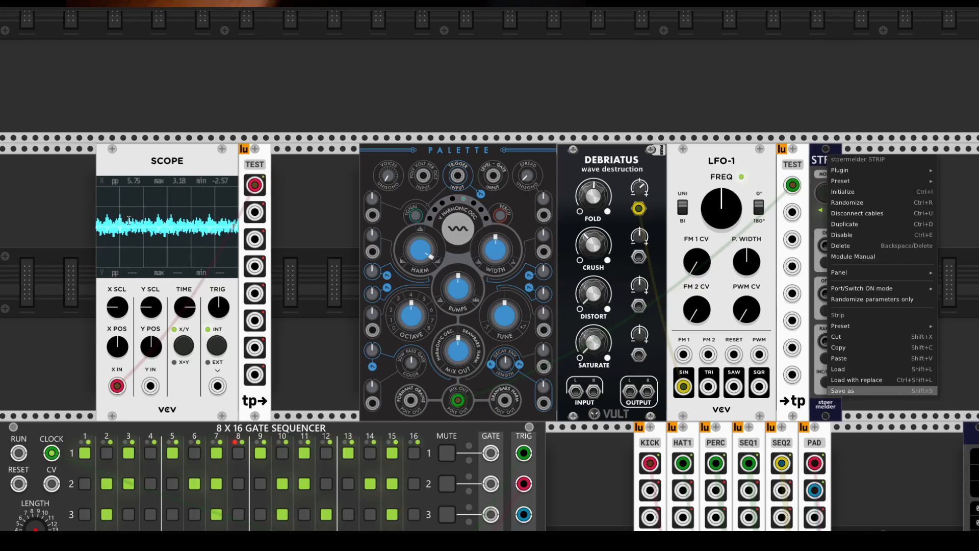
{"action": "left_click", "coordinate": [867, 407]}
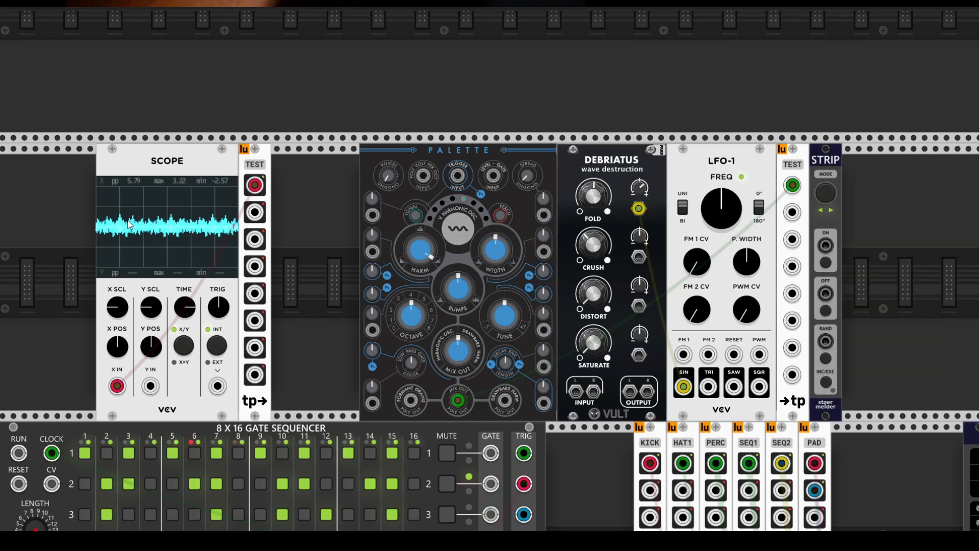
{"action": "right_click", "coordinate": [826, 167]}
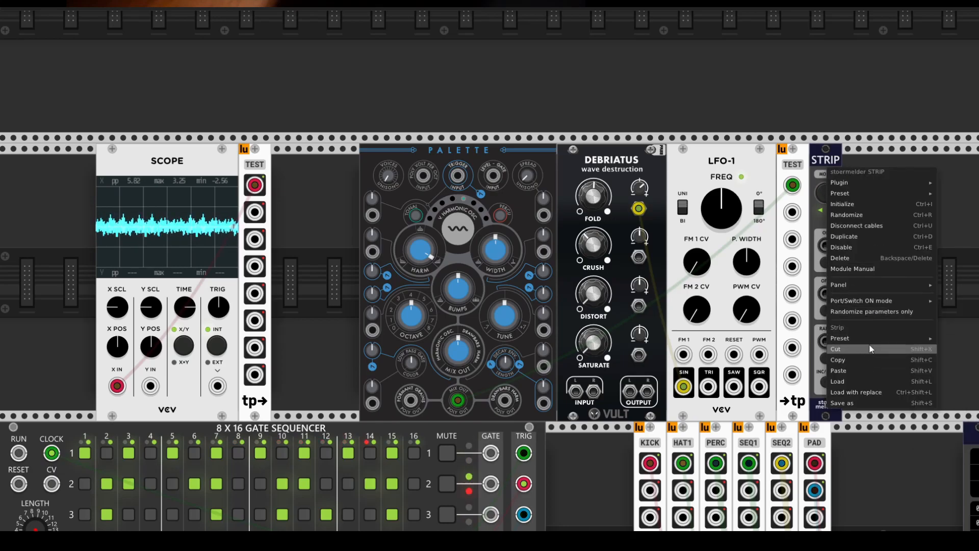
{"action": "mouse_move", "coordinate": [888, 338]}
{"action": "mouse_move", "coordinate": [941, 398]}
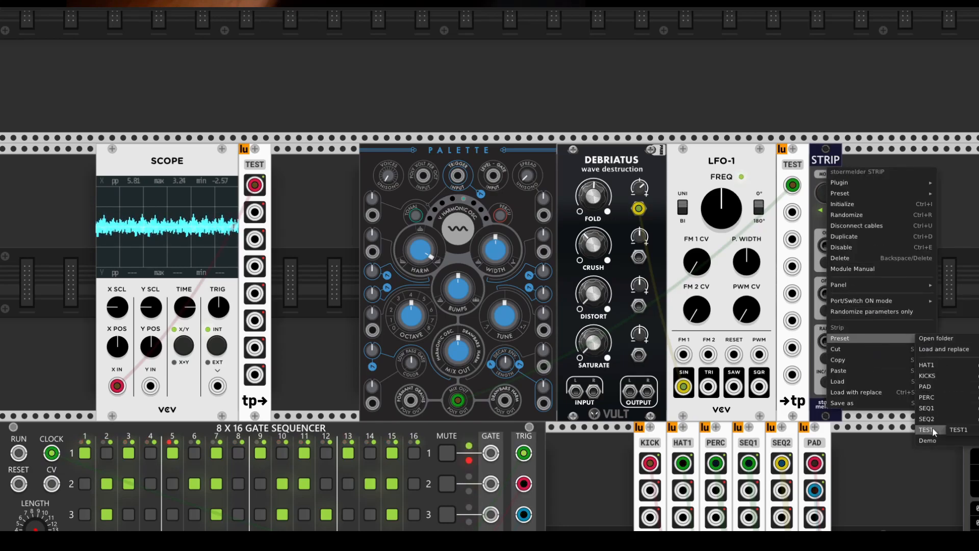
{"action": "left_click", "coordinate": [957, 206]}
{"action": "left_click_drag", "start_coordinate": [938, 237], "coordinate": [913, 220]}
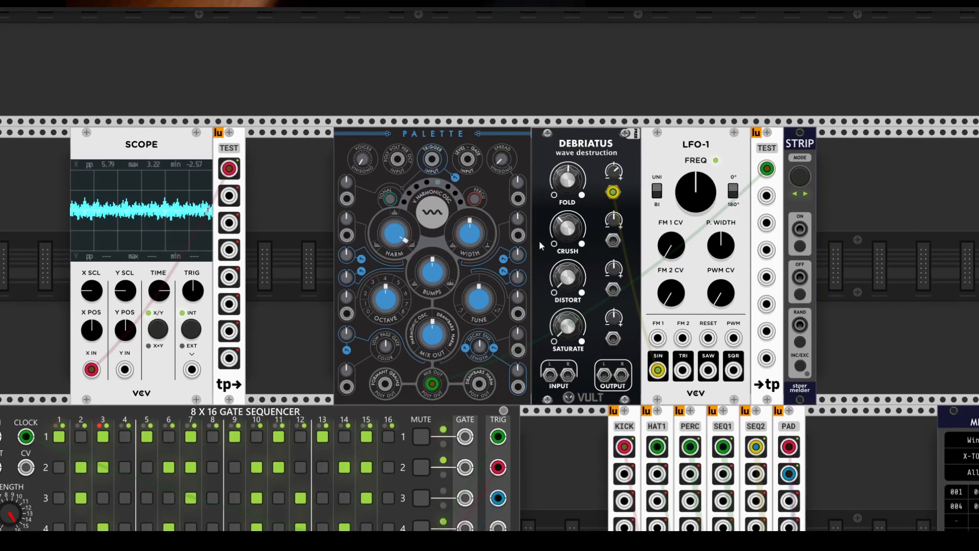
Randomize the parameters of Palette, Debriatus and LFO-1
{"action": "key", "text": "ctrl+r"}
{"action": "key", "text": "ctrl+r"}
{"action": "key", "text": "ctrl+r"}
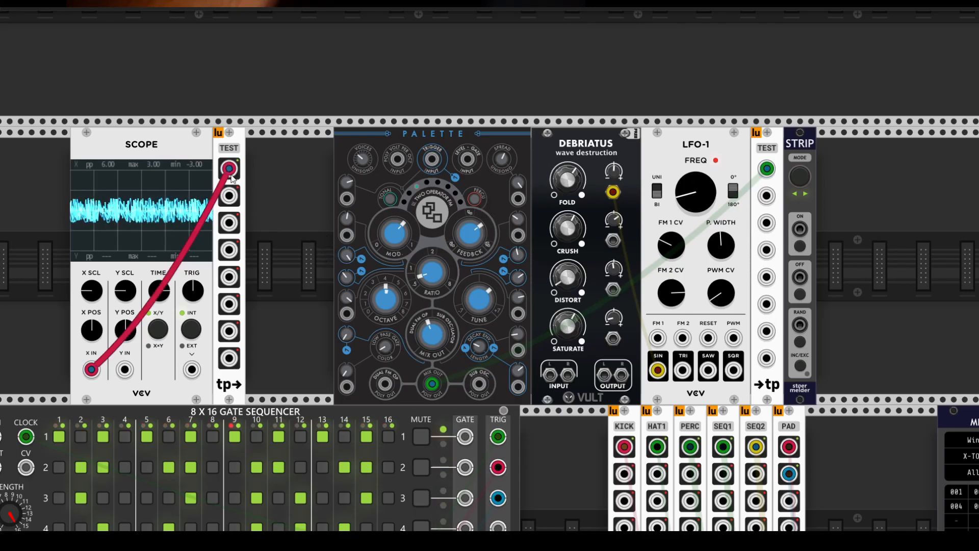
{"action": "right_click", "coordinate": [765, 136]}
{"action": "left_click", "coordinate": [756, 134]}
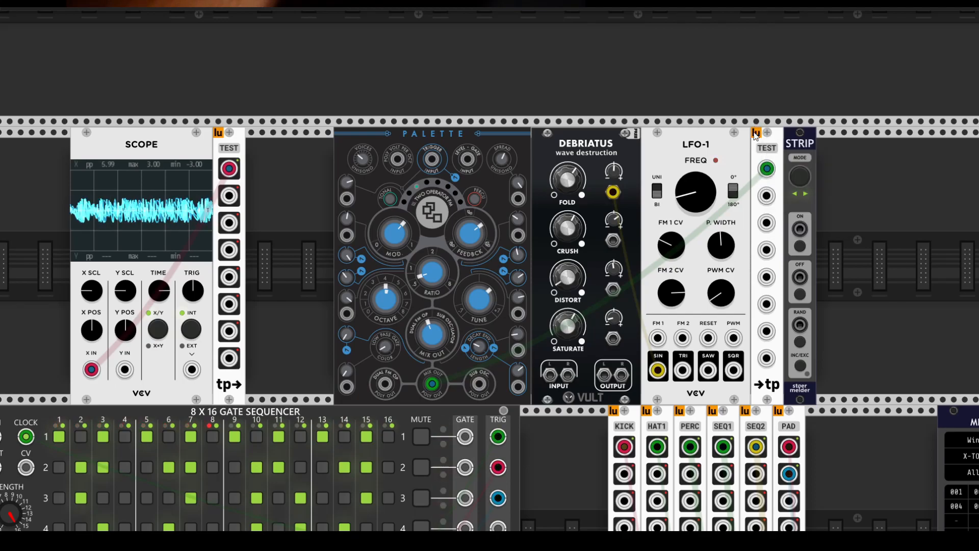
Save the randomized strip as preset TEST2 in the TEST folder
{"action": "scroll", "coordinate": [889, 288], "scroll_direction": "right", "scroll_amount": 2}
{"action": "scroll", "coordinate": [848, 246], "scroll_direction": "down", "scroll_amount": 2}
{"action": "scroll", "coordinate": [837, 231], "scroll_direction": "left", "scroll_amount": 3}
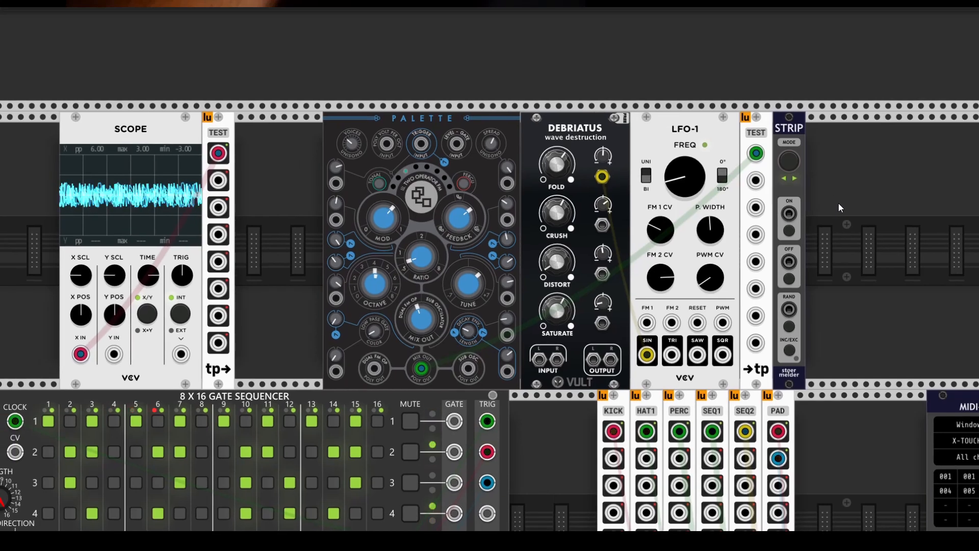
{"action": "scroll", "coordinate": [885, 250], "scroll_direction": "up", "scroll_amount": 1}
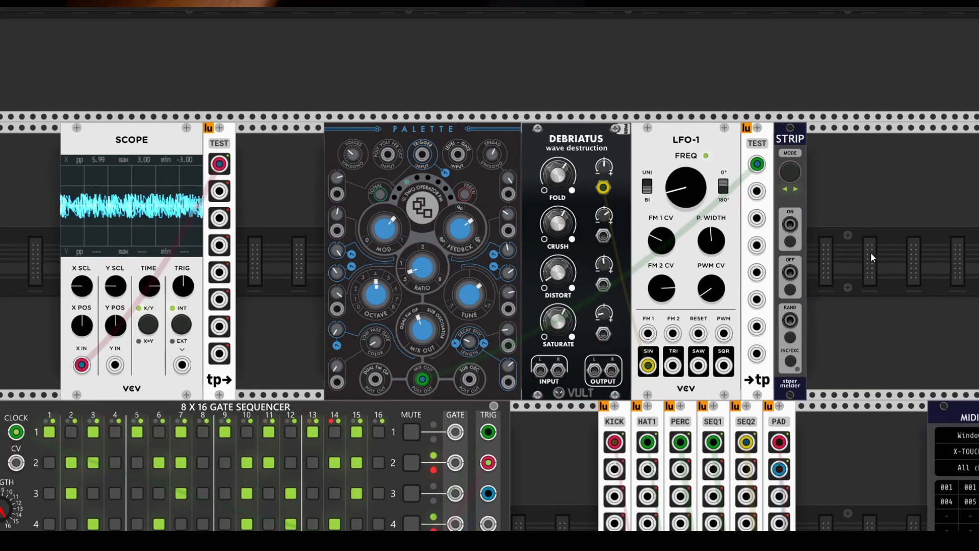
{"action": "right_click", "coordinate": [790, 136]}
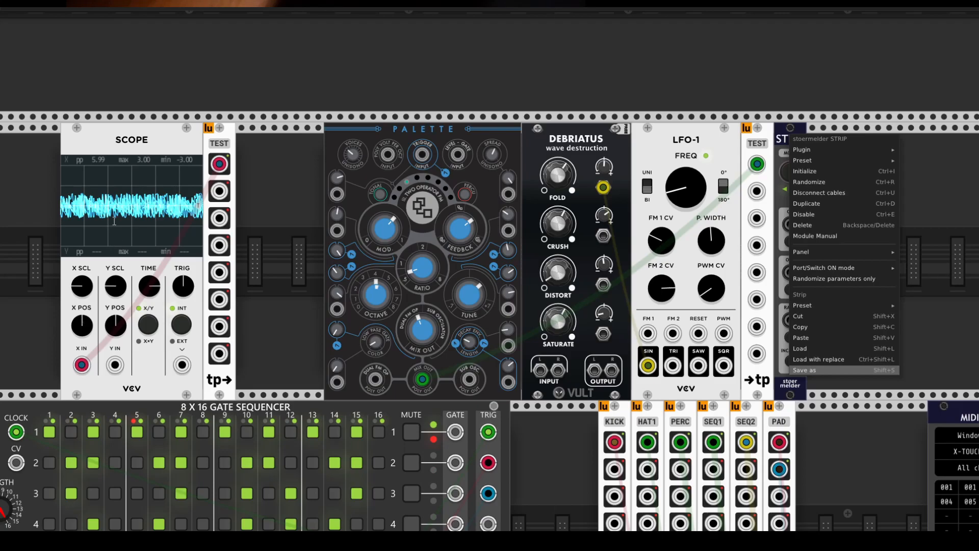
{"action": "key", "text": "Return"}
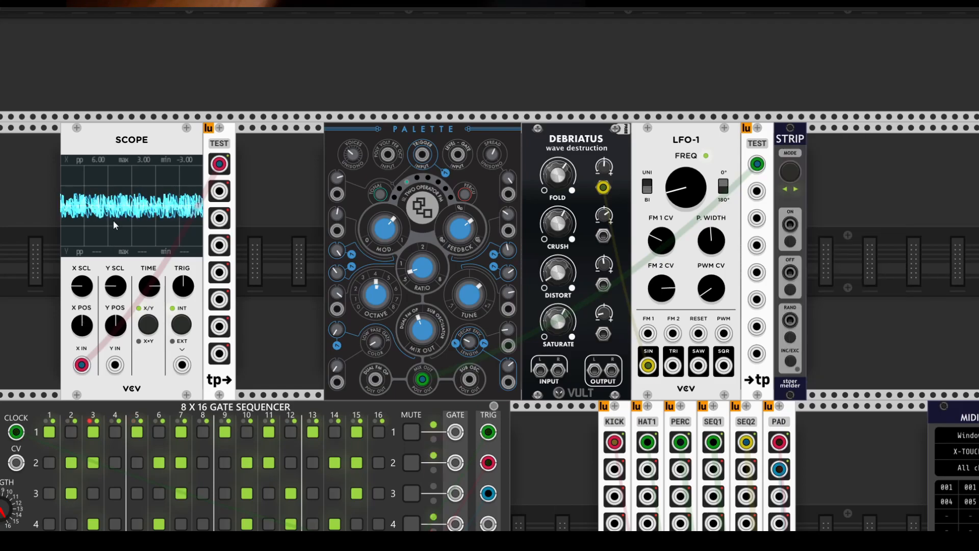
Randomize Palette, Debriatus and LFO-1 once more and save the strip as preset TEST3
{"action": "key", "text": "ctrl+r"}
{"action": "key", "text": "ctrl+r"}
{"action": "key", "text": "ctrl+r"}
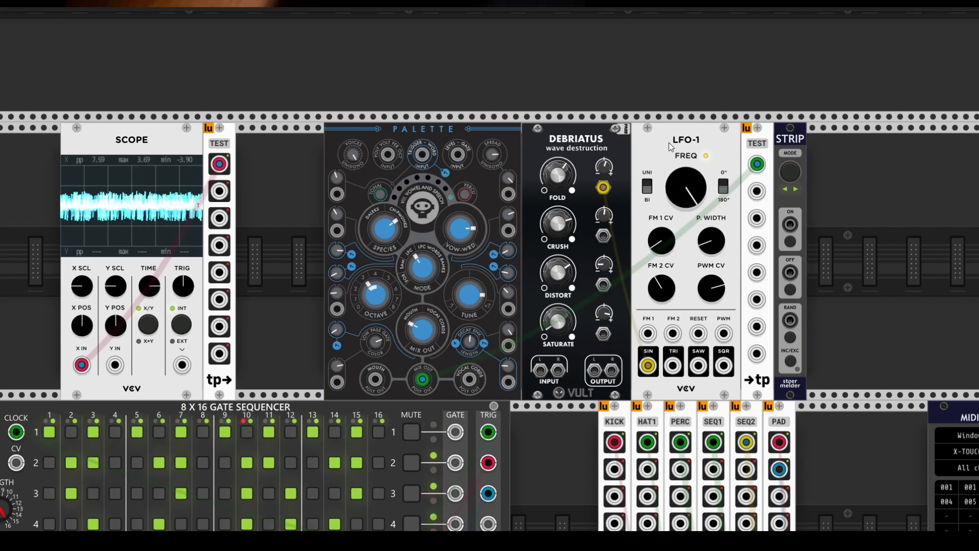
{"action": "right_click", "coordinate": [790, 143]}
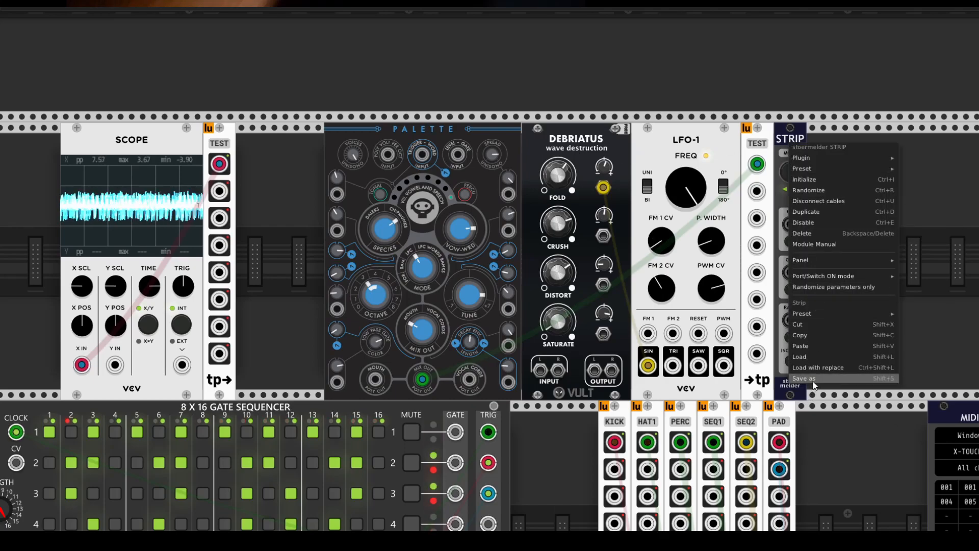
{"action": "left_click", "coordinate": [179, 201]}
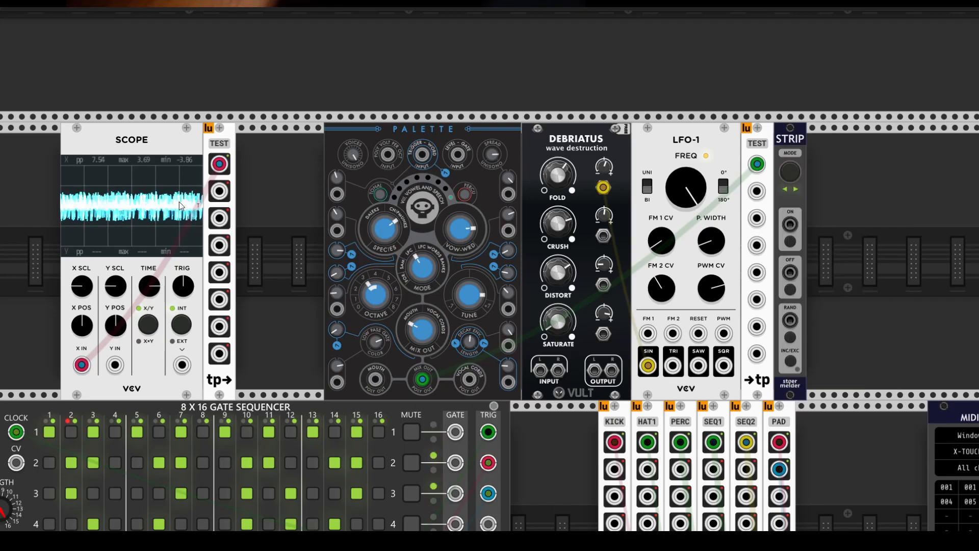
Look through the presets stored in the strip's TEST folder
{"action": "right_click", "coordinate": [795, 142]}
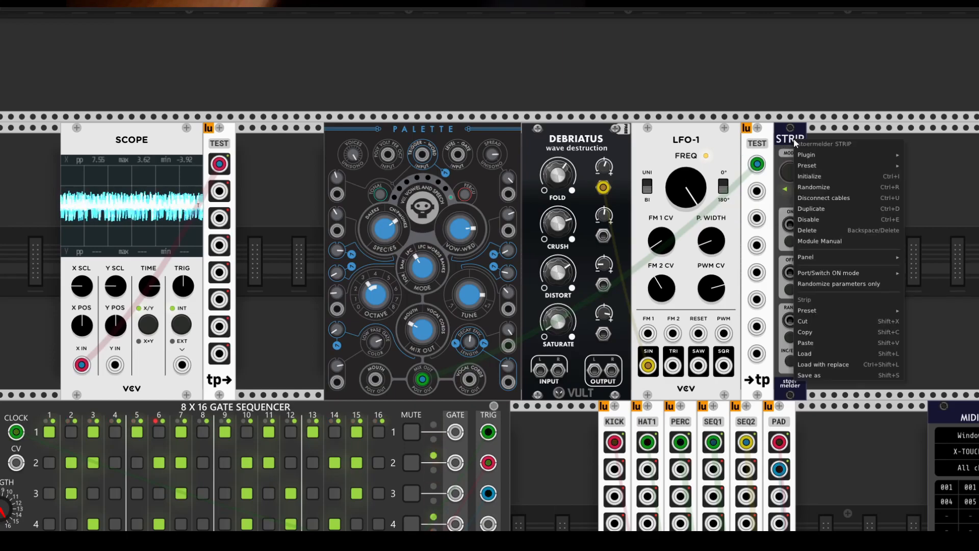
{"action": "mouse_move", "coordinate": [821, 309]}
{"action": "mouse_move", "coordinate": [918, 403]}
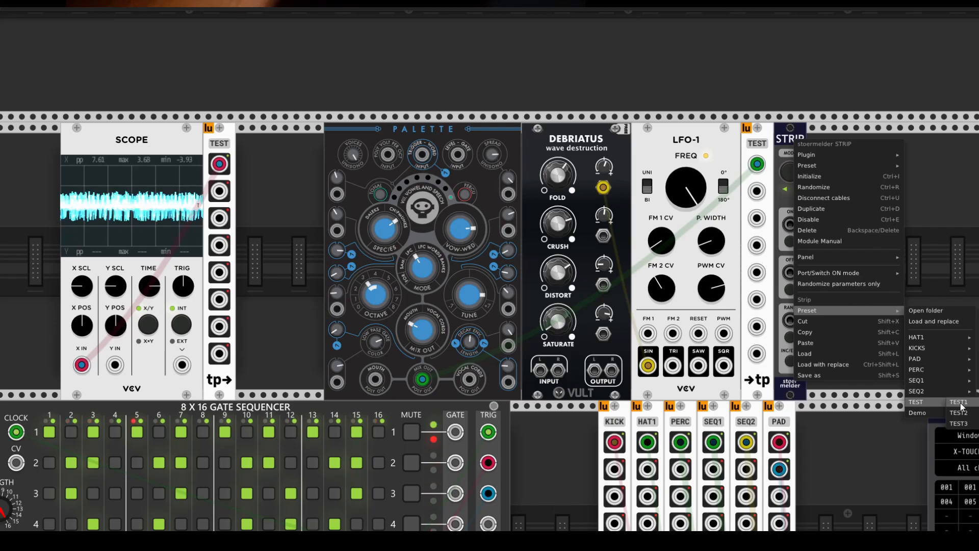
{"action": "left_click", "coordinate": [938, 213]}
{"action": "left_click_drag", "start_coordinate": [927, 219], "coordinate": [841, 196]}
{"action": "mouse_move", "coordinate": [713, 120]}
{"action": "left_mouse_down"}
{"action": "mouse_move", "coordinate": [852, 127]}
{"action": "mouse_move", "coordinate": [715, 129]}
{"action": "mouse_move", "coordinate": [697, 117]}
{"action": "left_mouse_up"}
Enable load and replace for the strip presets, and set the STRIP mode to affect only the modules on its left
{"action": "right_click", "coordinate": [696, 114]}
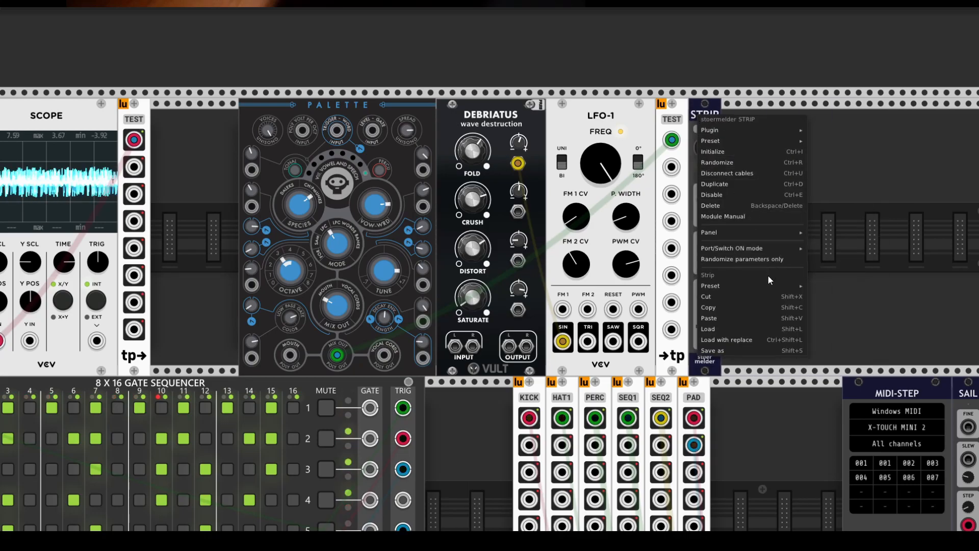
{"action": "mouse_move", "coordinate": [760, 287]}
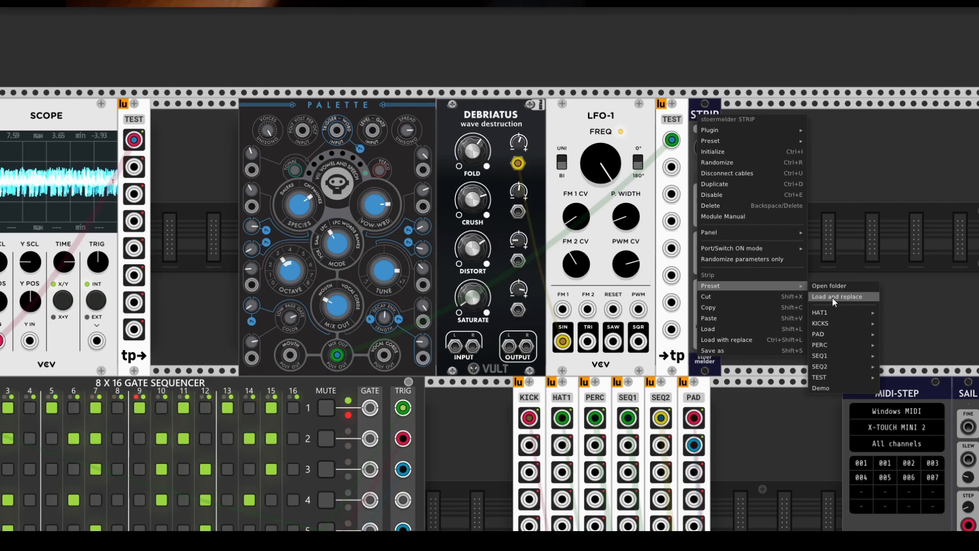
{"action": "left_click", "coordinate": [822, 230]}
{"action": "mouse_move", "coordinate": [705, 118]}
{"action": "left_mouse_down"}
{"action": "mouse_move", "coordinate": [826, 120]}
{"action": "mouse_move", "coordinate": [704, 126]}
{"action": "left_mouse_up"}
{"action": "left_click", "coordinate": [827, 149]}
{"action": "left_click_drag", "start_coordinate": [766, 157], "coordinate": [805, 194]}
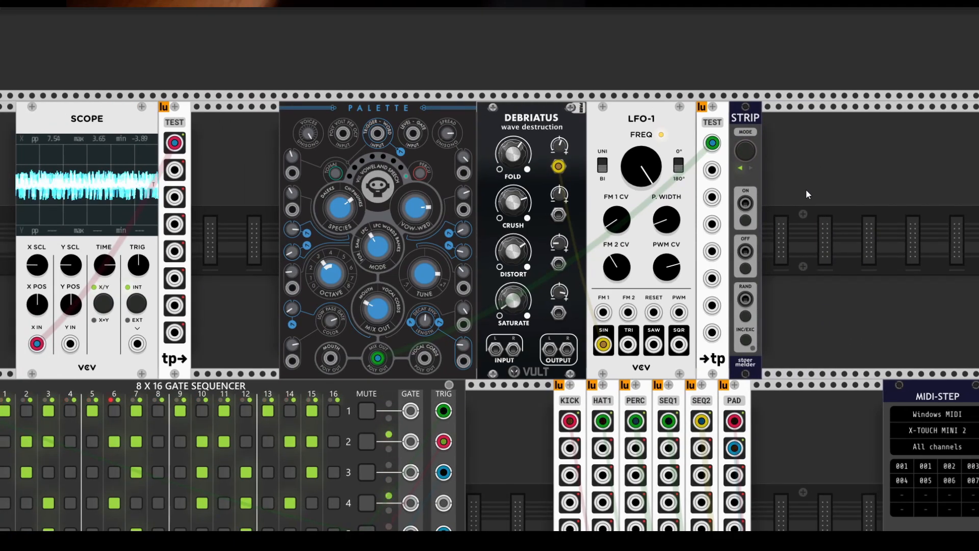
{"action": "left_click_drag", "start_coordinate": [827, 221], "coordinate": [854, 213]}
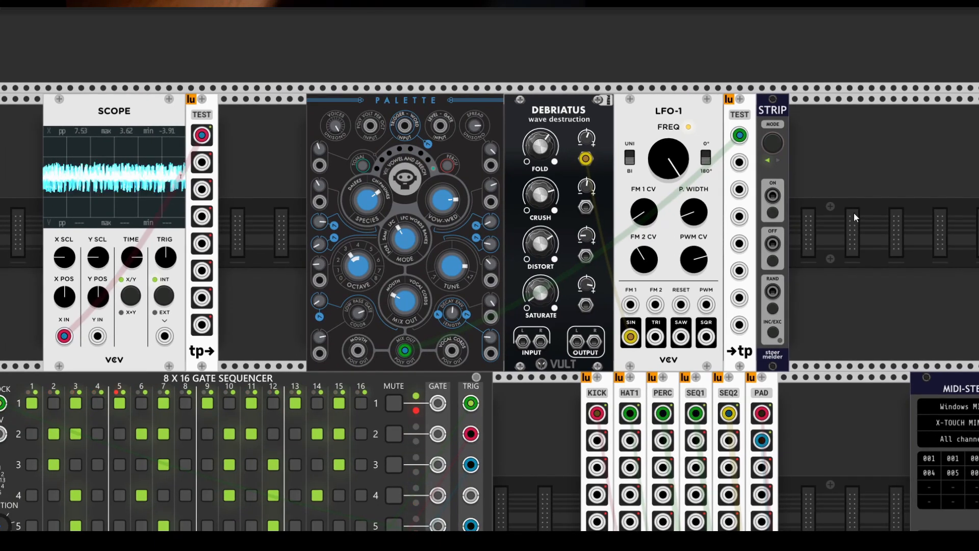
Swap the strip's modules by loading preset TEST1 followed by TEST3 from the TEST folder
{"action": "right_click", "coordinate": [779, 114]}
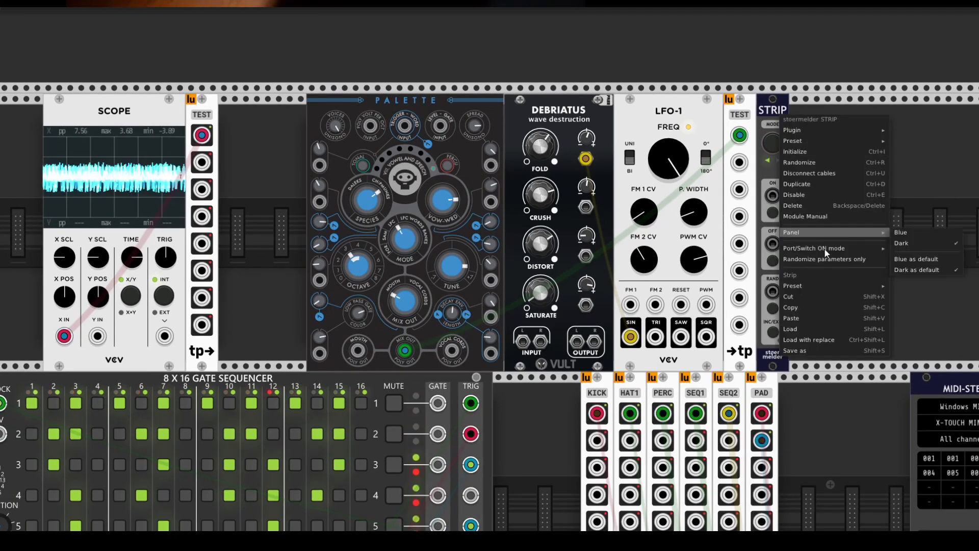
{"action": "mouse_move", "coordinate": [815, 287]}
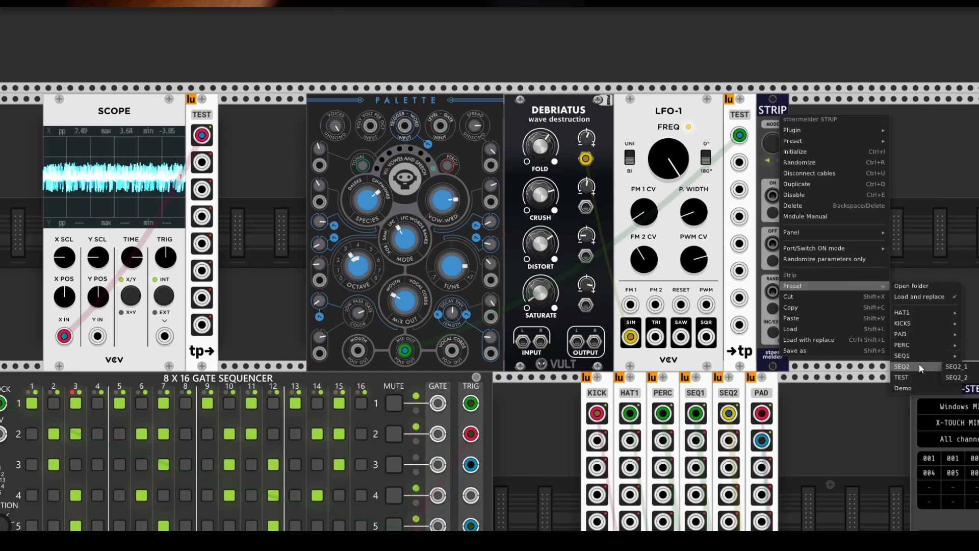
{"action": "mouse_move", "coordinate": [925, 378]}
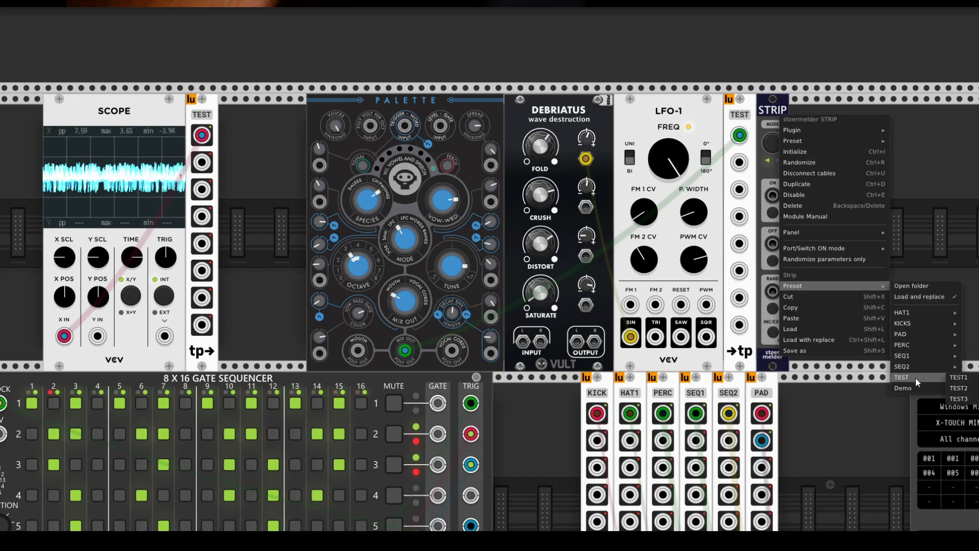
{"action": "left_click", "coordinate": [957, 377]}
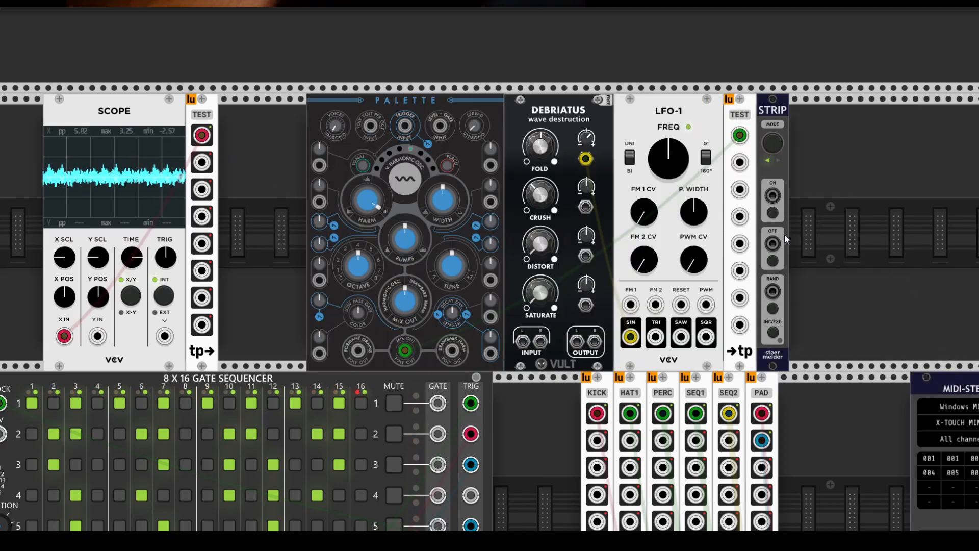
{"action": "right_click", "coordinate": [776, 122]}
{"action": "mouse_move", "coordinate": [853, 291]}
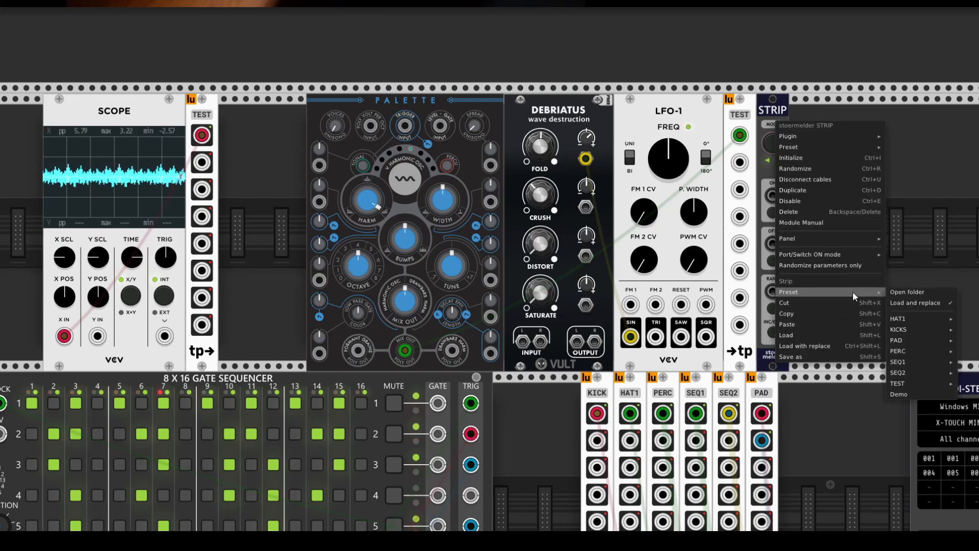
{"action": "mouse_move", "coordinate": [915, 380]}
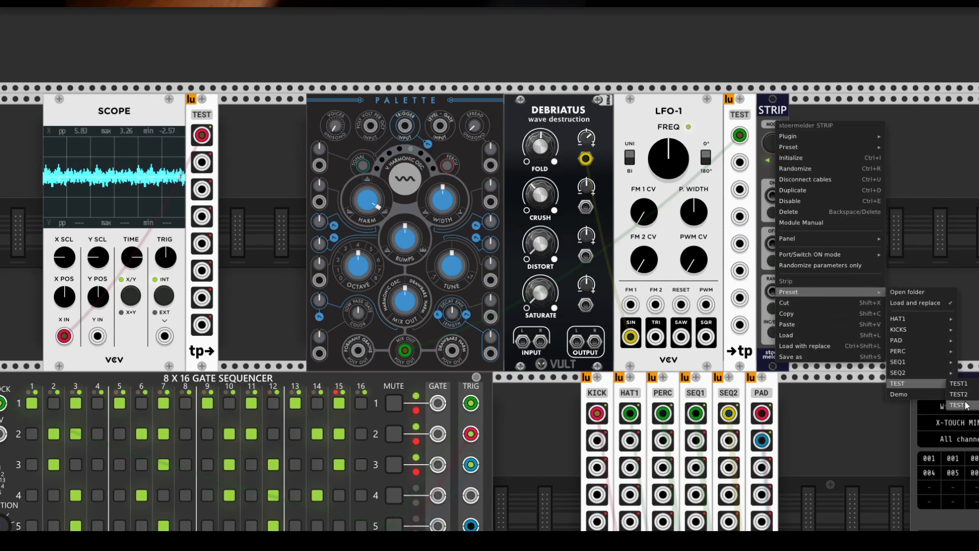
{"action": "left_click", "coordinate": [958, 405]}
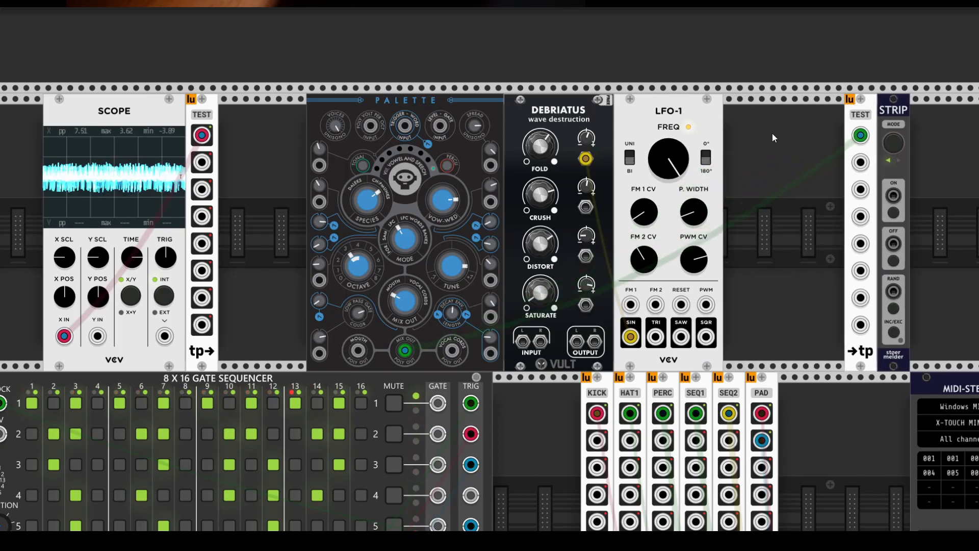
Add a second LFO-1 before the TEST teleport input, patch its SIN output to Debriatus's CRUSH modulation input, and set CRUSH modulation to about 0.37
{"action": "right_click", "coordinate": [761, 145]}
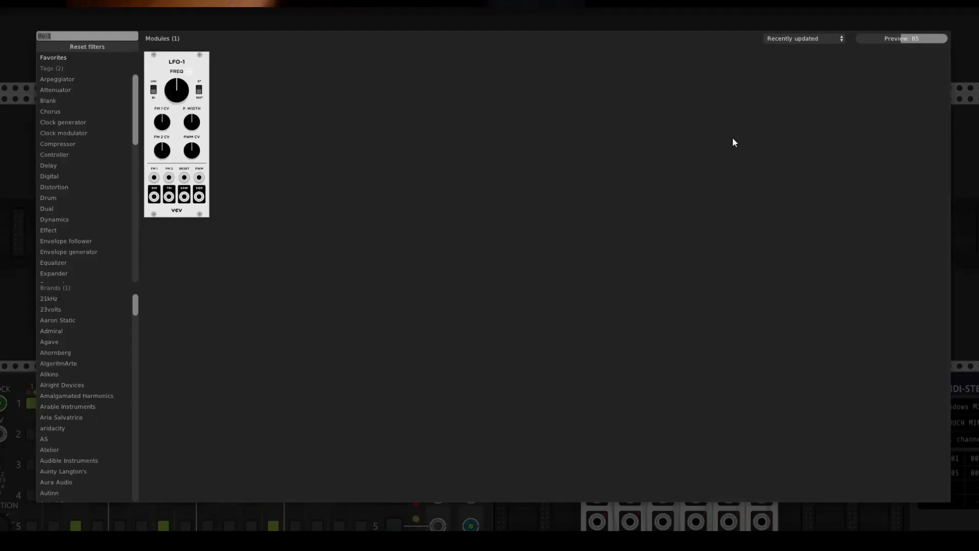
{"action": "left_click", "coordinate": [164, 121]}
{"action": "left_click_drag", "start_coordinate": [743, 345], "coordinate": [585, 207]}
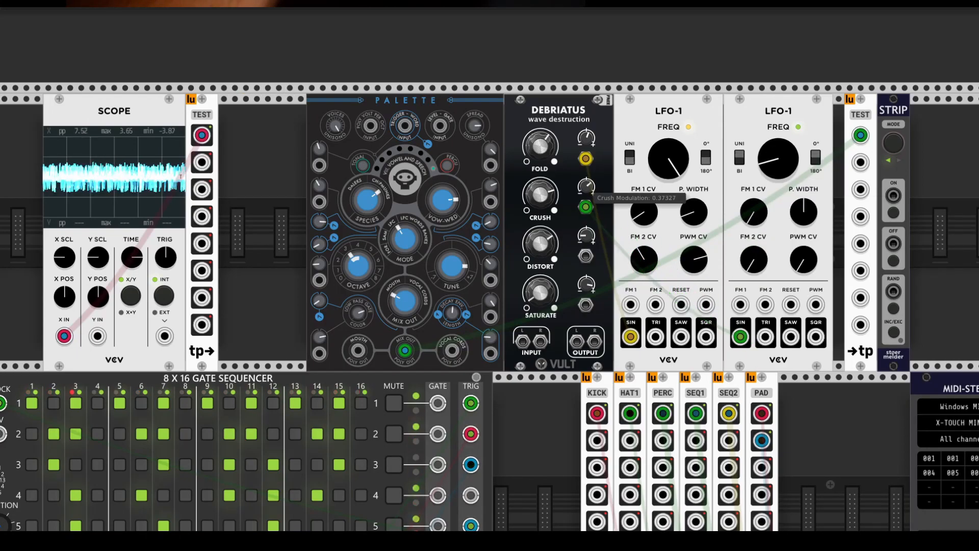
Close the gap between the second LFO-1 and the TEST teleport input with its STRIP, and save the strip as preset TEST4
{"action": "left_click_drag", "start_coordinate": [906, 355], "coordinate": [885, 356]}
{"action": "right_click", "coordinate": [885, 356]}
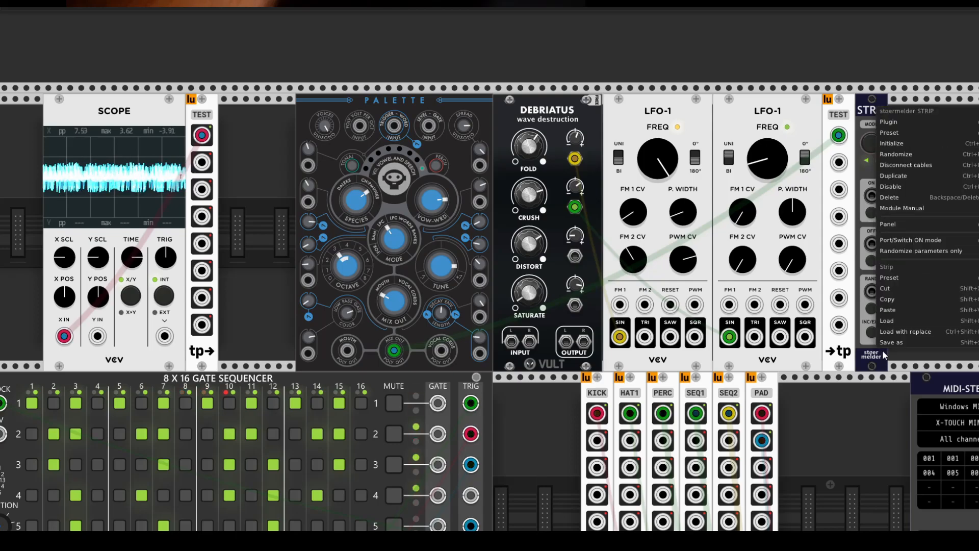
{"action": "left_click", "coordinate": [286, 295]}
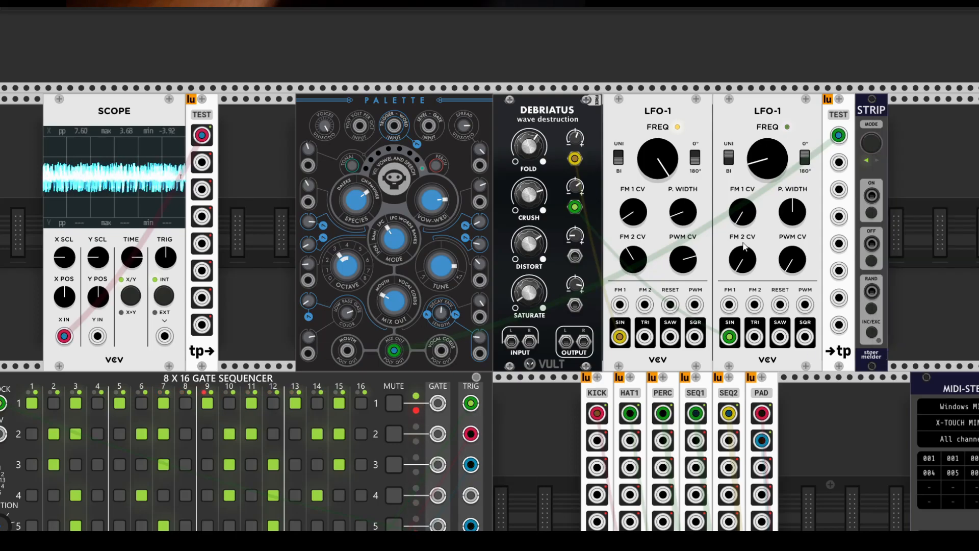
Load preset TEST1 from the TEST folder in place of the strip with two LFO-1 modules
{"action": "right_click", "coordinate": [864, 133]}
{"action": "mouse_move", "coordinate": [886, 288]}
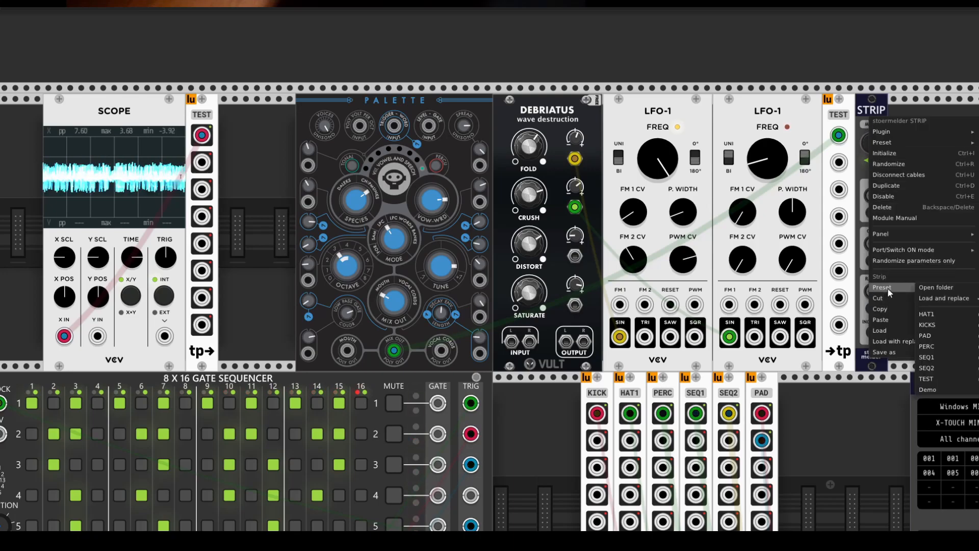
{"action": "mouse_move", "coordinate": [933, 310]}
{"action": "mouse_move", "coordinate": [925, 378]}
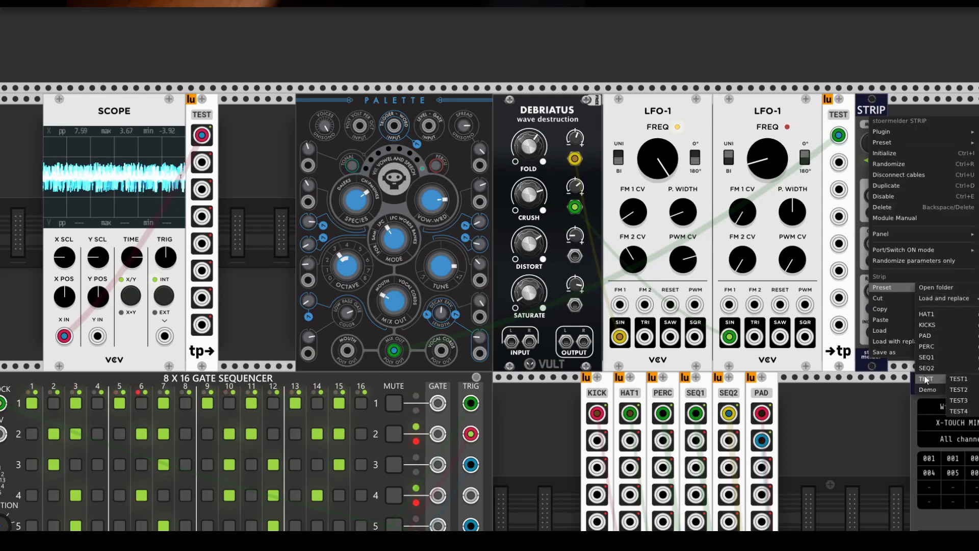
{"action": "left_click", "coordinate": [960, 380]}
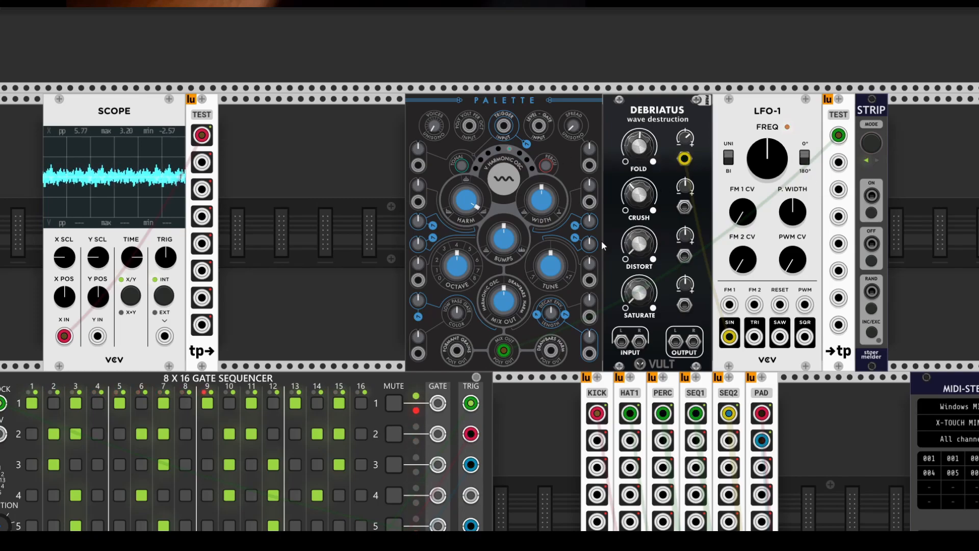
{"action": "left_click_drag", "start_coordinate": [815, 452], "coordinate": [720, 330]}
{"action": "left_click_drag", "start_coordinate": [742, 373], "coordinate": [708, 140]}
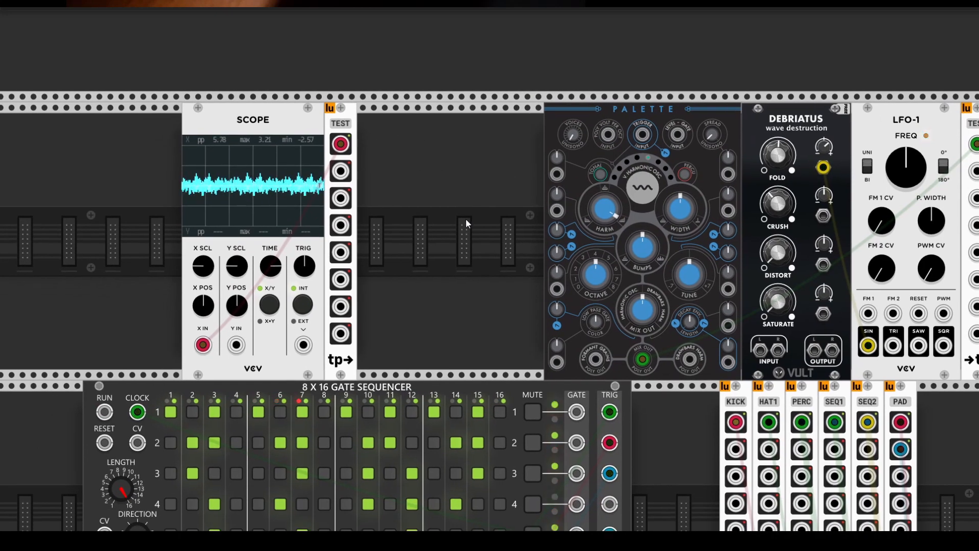
Shift the TEST teleport output and scope away from Palette, and add two teleport inputs labelled CLOC and NOTE directly before Palette
{"action": "left_click_drag", "start_coordinate": [331, 107], "coordinate": [265, 110]}
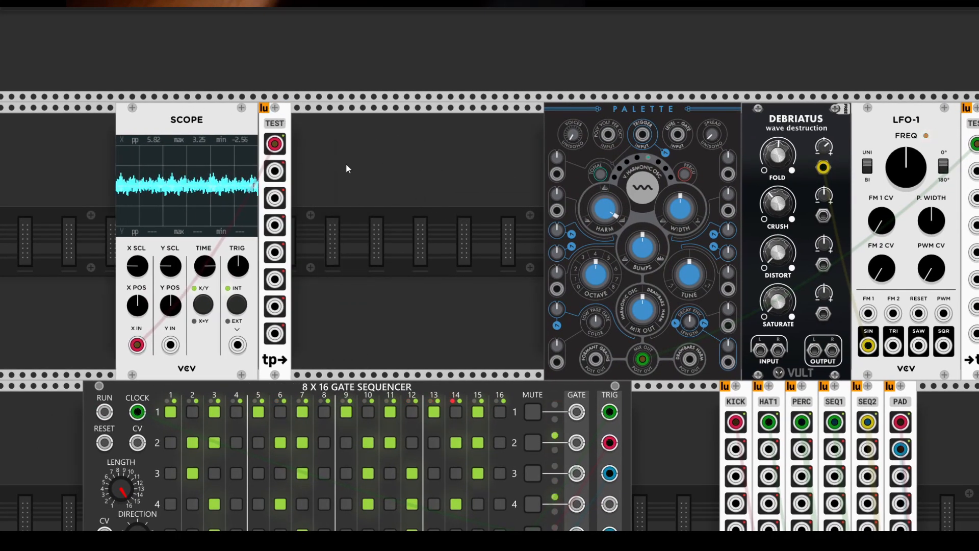
{"action": "right_click", "coordinate": [343, 163]}
{"action": "type", "text": "telep"}
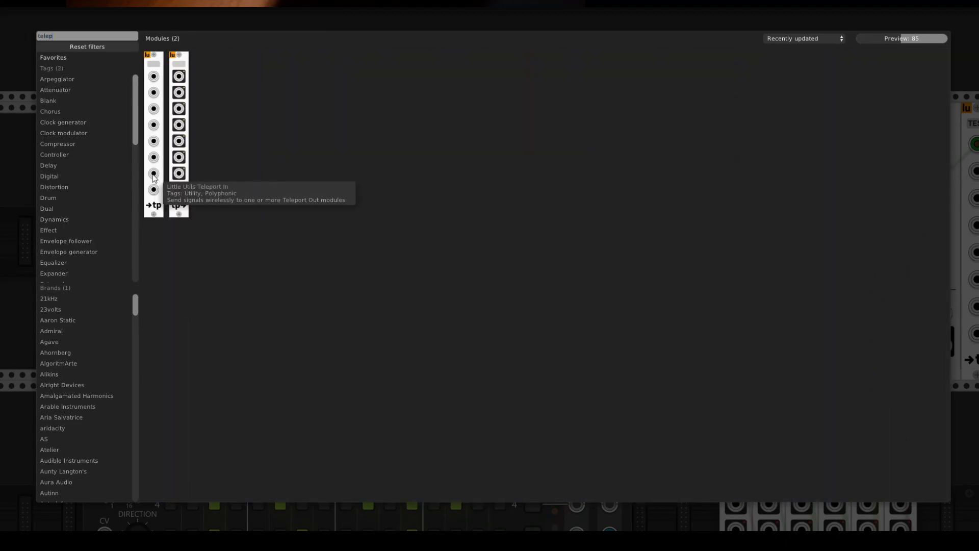
{"action": "left_click_drag", "start_coordinate": [153, 173], "coordinate": [430, 156]}
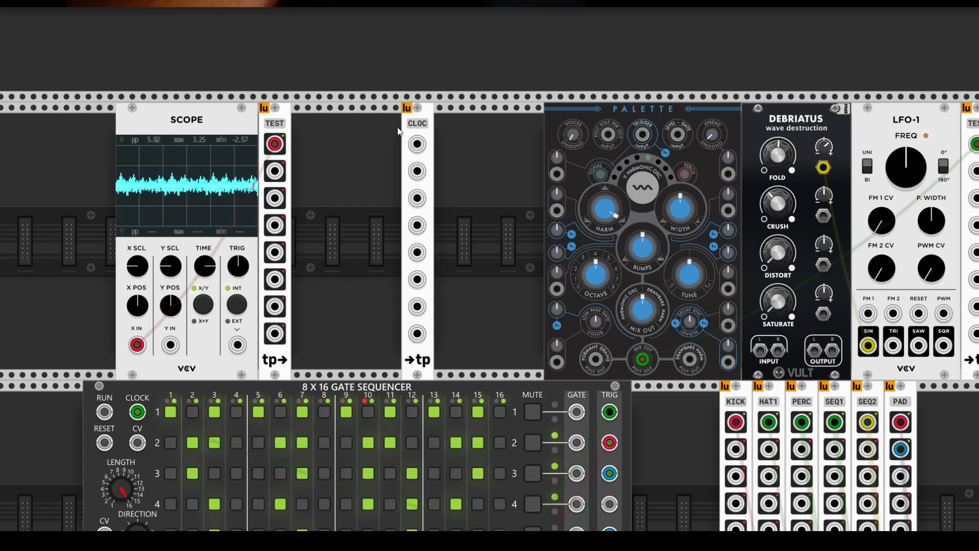
{"action": "left_click_drag", "start_coordinate": [416, 114], "coordinate": [369, 117]}
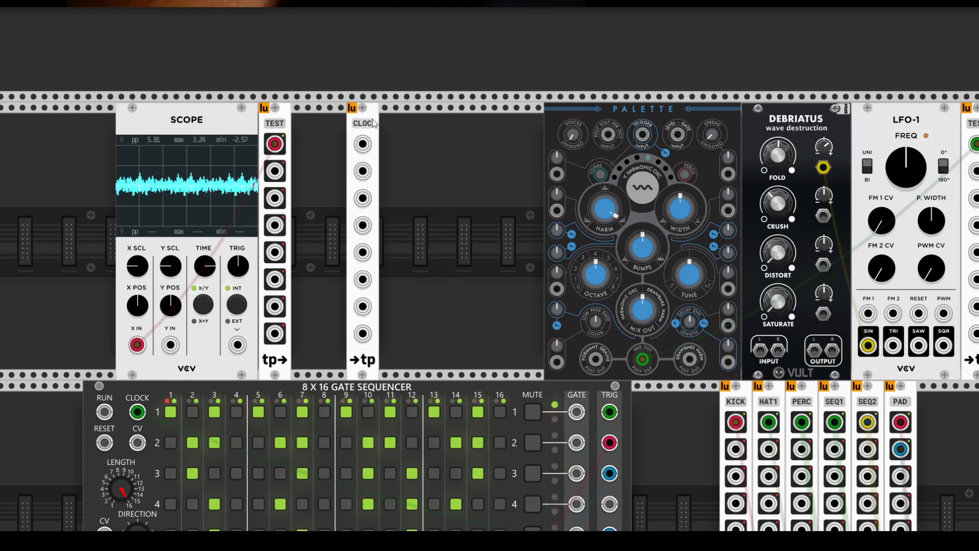
{"action": "key", "text": "ctrl+d"}
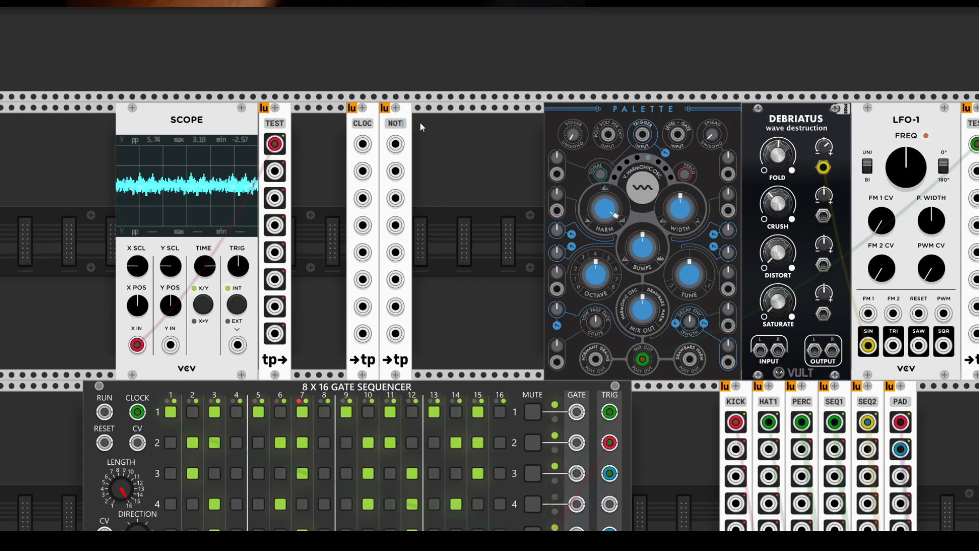
{"action": "left_click_drag", "start_coordinate": [370, 118], "coordinate": [499, 114]}
{"action": "scroll", "coordinate": [427, 173], "scroll_direction": "right", "scroll_amount": 3}
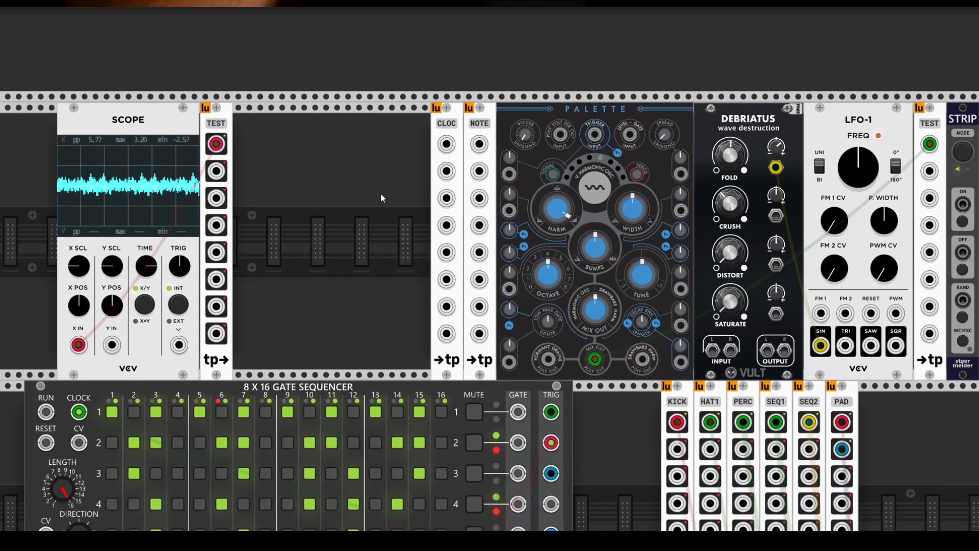
Duplicate the TEST teleport output twice and set the copies' sources to CLOC and NOTE
{"action": "scroll", "coordinate": [383, 197], "scroll_direction": "left", "scroll_amount": 10}
{"action": "scroll", "coordinate": [546, 162], "scroll_direction": "right", "scroll_amount": 3}
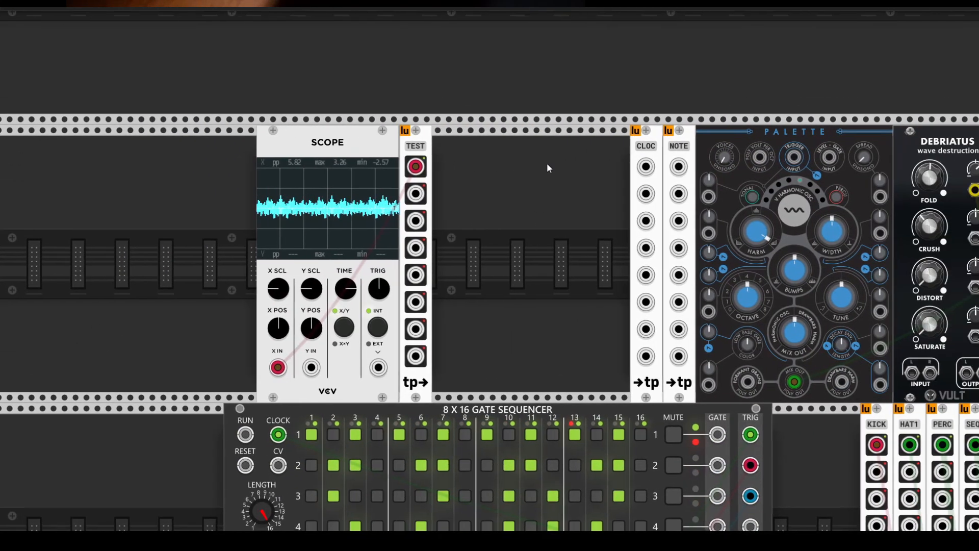
{"action": "key", "text": "ctrl+d"}
{"action": "key", "text": "ctrl+d"}
{"action": "left_click", "coordinate": [446, 145]}
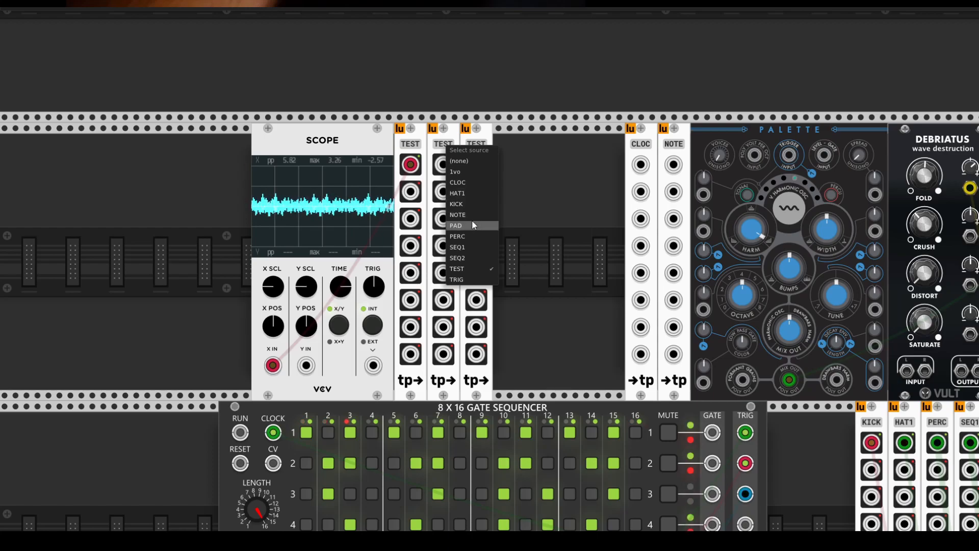
{"action": "left_click", "coordinate": [475, 182]}
{"action": "left_click", "coordinate": [475, 144]}
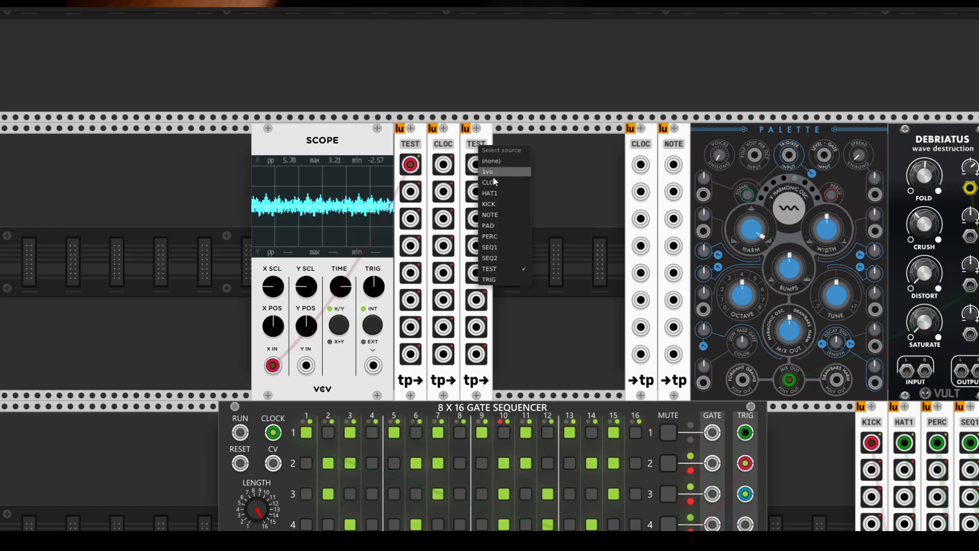
{"action": "left_click", "coordinate": [492, 214]}
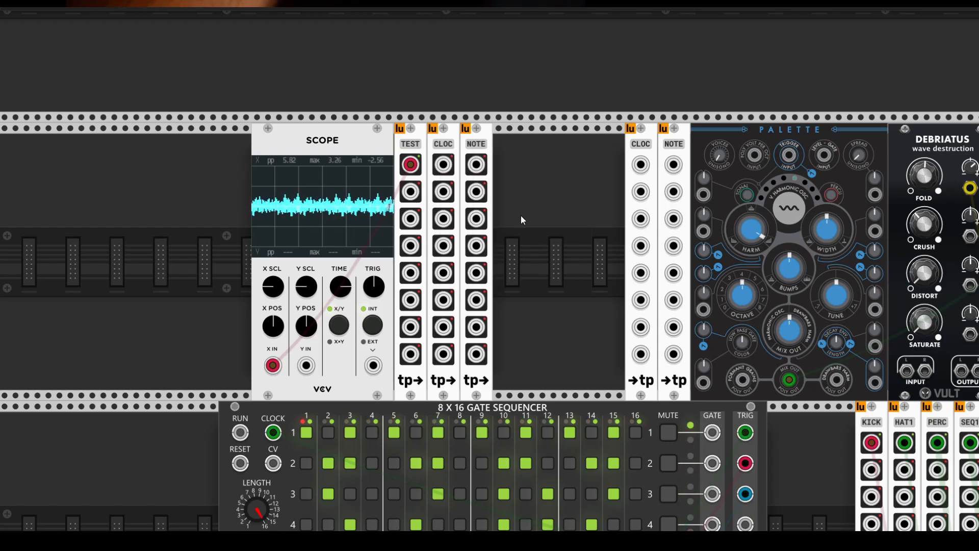
Disconnect TEST from the scope, and patch the CLOC teleport output to X IN and the NOTE output to Y IN
{"action": "left_click_drag", "start_coordinate": [273, 365], "coordinate": [281, 361]}
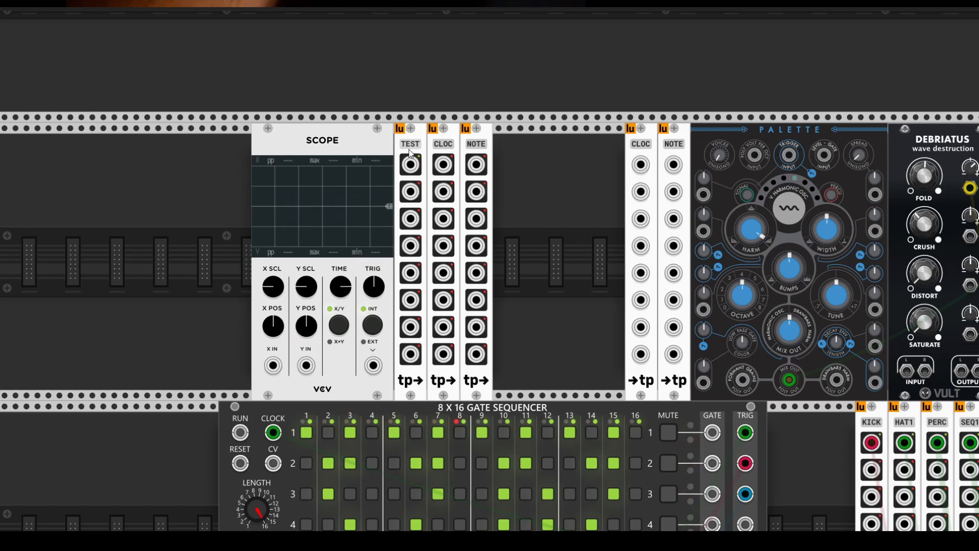
{"action": "mouse_move", "coordinate": [438, 170]}
{"action": "left_mouse_down"}
{"action": "mouse_move", "coordinate": [278, 327]}
{"action": "mouse_move", "coordinate": [272, 365]}
{"action": "mouse_move", "coordinate": [473, 165]}
{"action": "left_mouse_up"}
{"action": "left_click_drag", "start_coordinate": [553, 238], "coordinate": [467, 228]}
{"action": "left_click_drag", "start_coordinate": [396, 212], "coordinate": [469, 227]}
Search the module library for "perm" and add the medium-width Permutation module in the row above the scope
{"action": "left_click_drag", "start_coordinate": [542, 70], "coordinate": [499, 194]}
{"action": "right_click", "coordinate": [462, 130]}
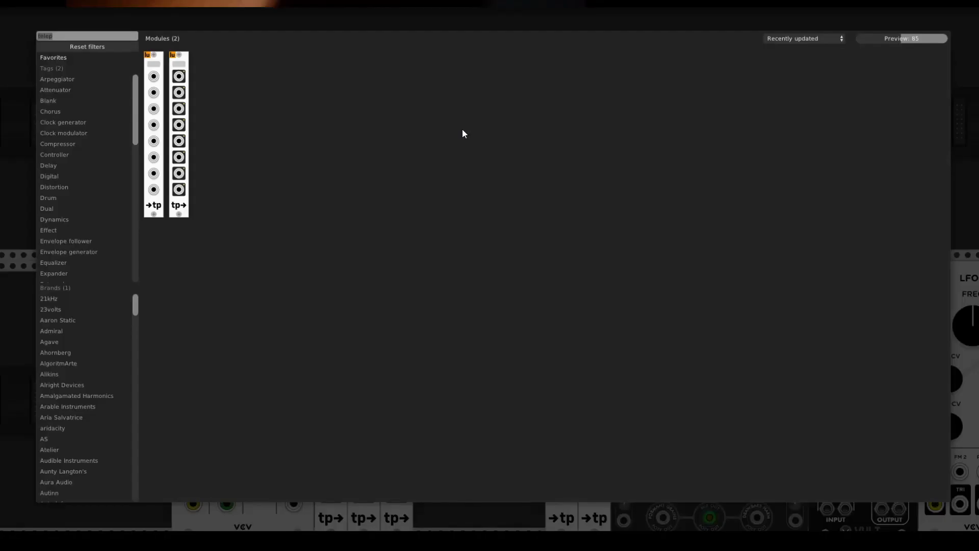
{"action": "key", "text": "BackSpace"}
{"action": "type", "text": "perm"}
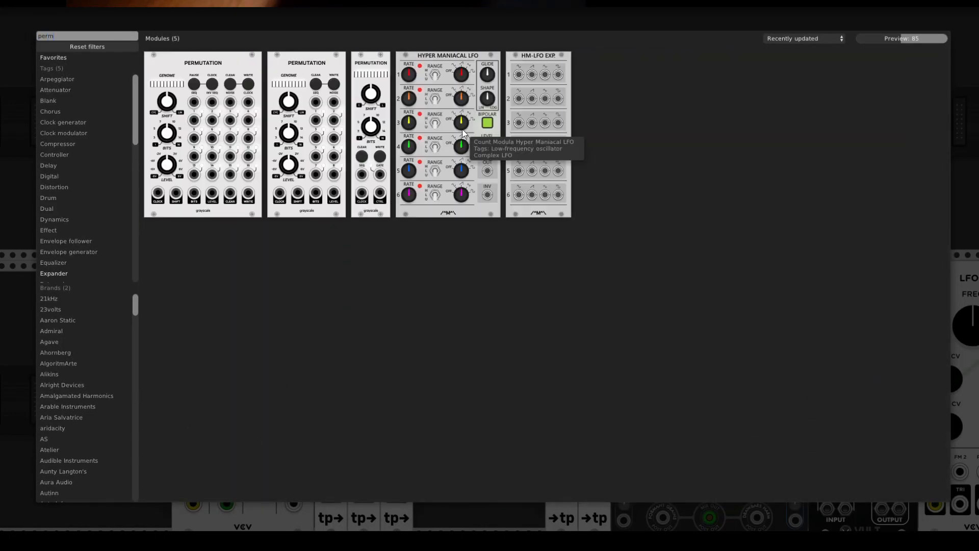
{"action": "left_click_drag", "start_coordinate": [310, 133], "coordinate": [487, 153]}
Search the module library for "clocke" and add the Impromptu CLKD clock directly before Permutation
{"action": "right_click", "coordinate": [351, 164]}
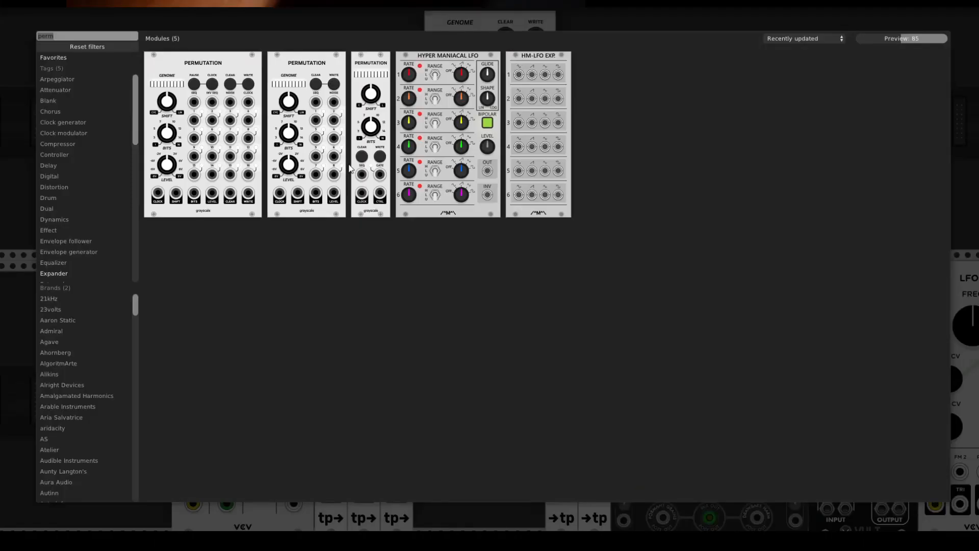
{"action": "type", "text": "clock"}
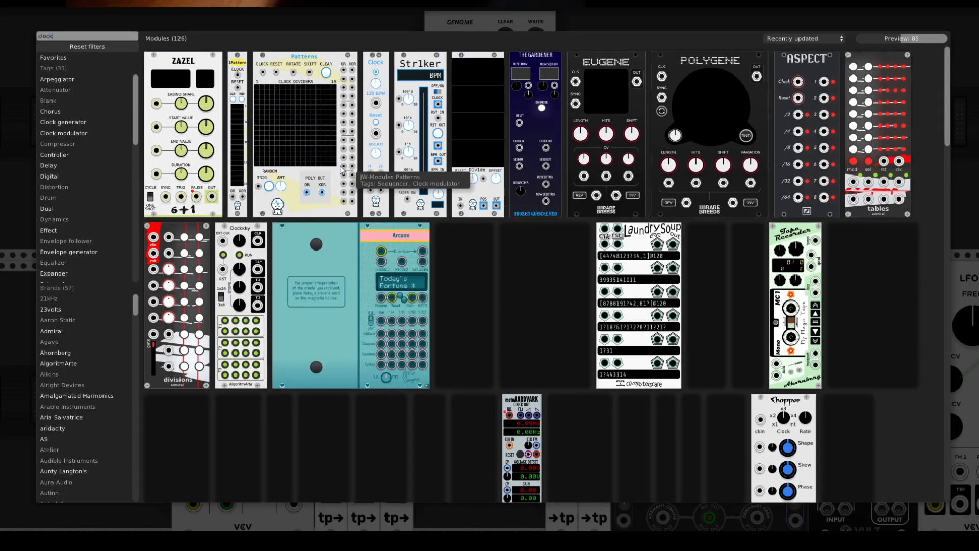
{"action": "key", "text": "BackSpace"}
{"action": "key", "text": "BackSpace"}
{"action": "key", "text": "BackSpace"}
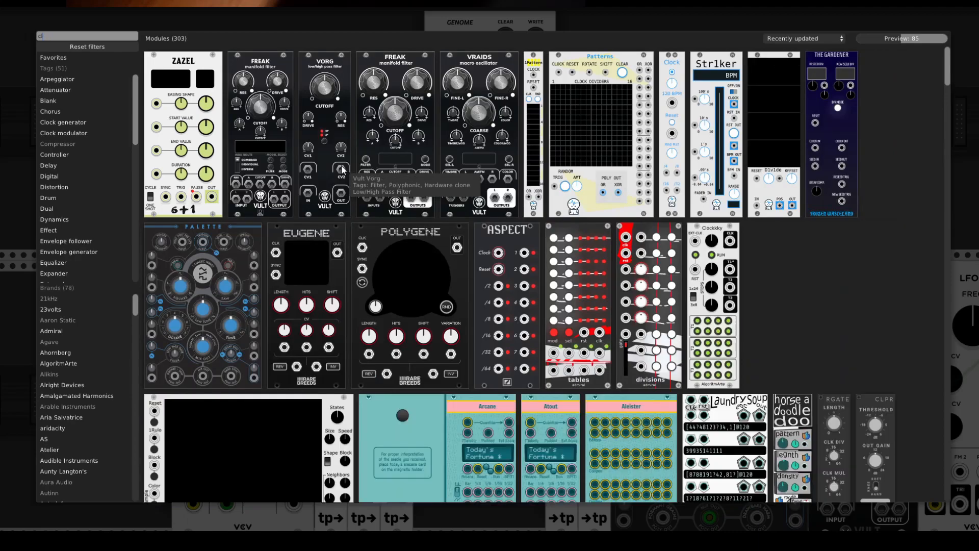
{"action": "type", "text": "o"}
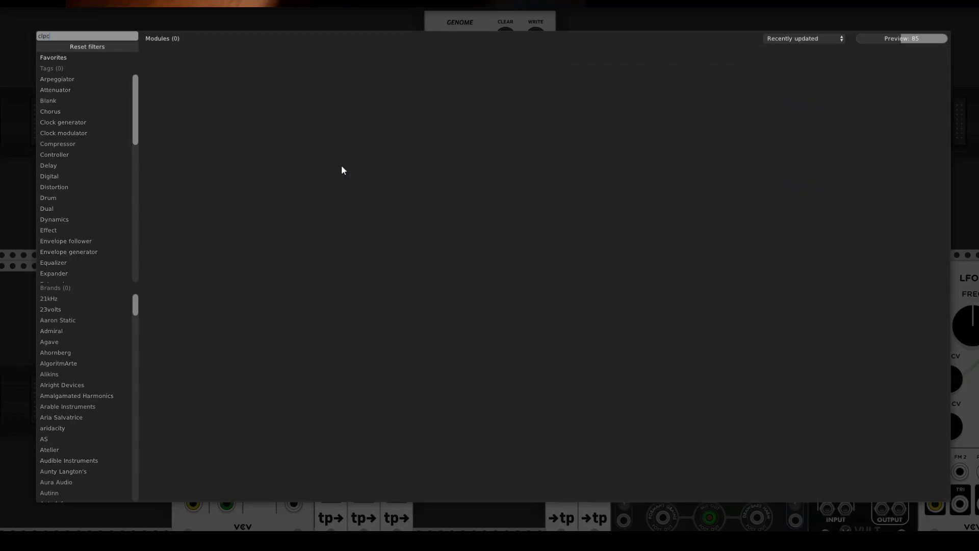
{"action": "type", "text": "cke"}
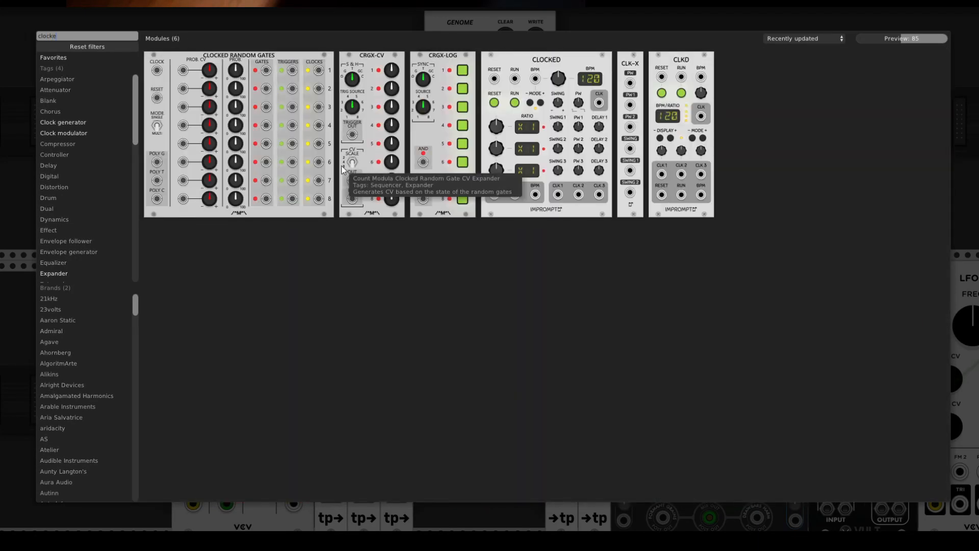
{"action": "left_click_drag", "start_coordinate": [673, 85], "coordinate": [377, 146]}
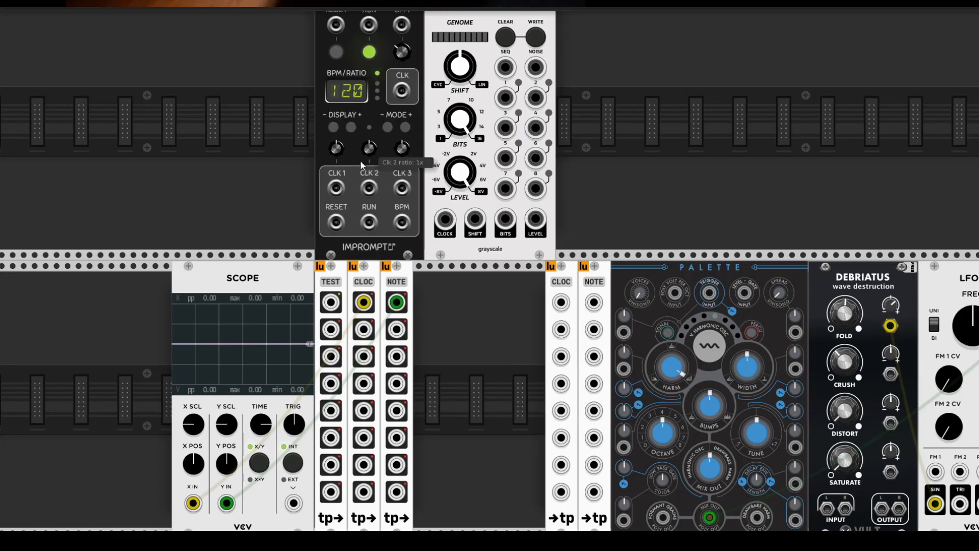
Patch CLKD's CLK 1 output to Permutation's CLOCK input
{"action": "left_click_drag", "start_coordinate": [336, 191], "coordinate": [445, 221]}
{"action": "scroll", "coordinate": [494, 138], "scroll_direction": "up", "scroll_amount": 2}
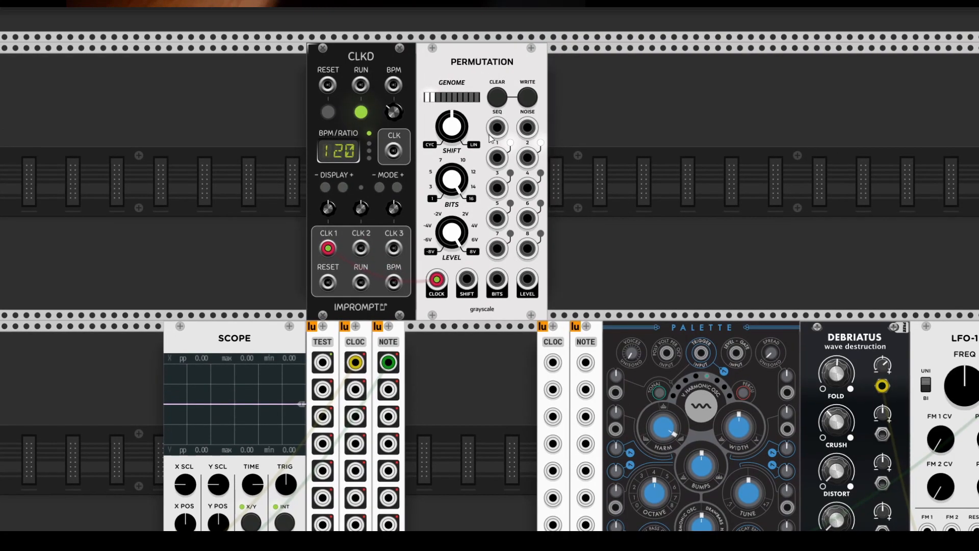
{"action": "scroll", "coordinate": [478, 137], "scroll_direction": "down", "scroll_amount": 2}
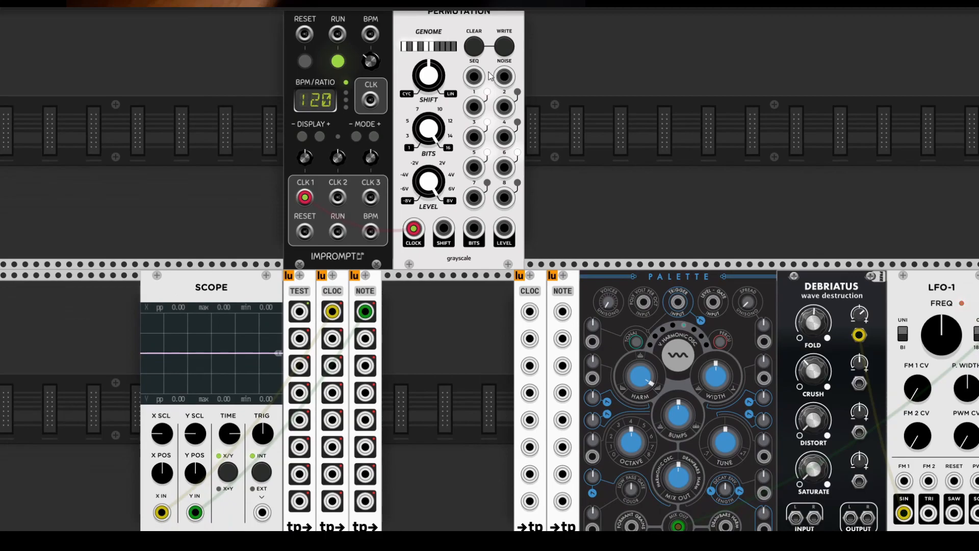
Patch Permutation's SEQ output to the NOTE teleport input with LEVEL reduced, and CLKD's CLK 1 output to the CLOC teleport input
{"action": "left_click_drag", "start_coordinate": [474, 77], "coordinate": [562, 311]}
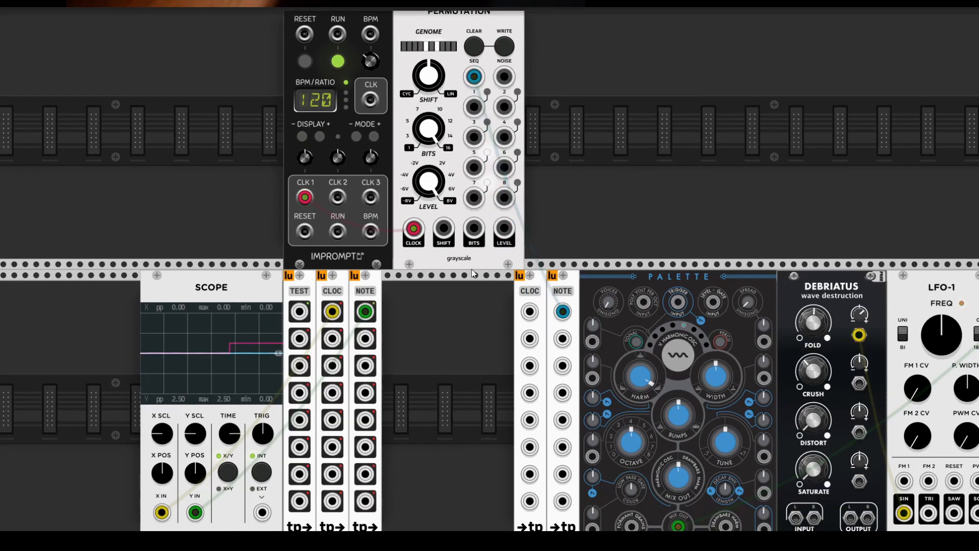
{"action": "left_click_drag", "start_coordinate": [436, 190], "coordinate": [437, 210]}
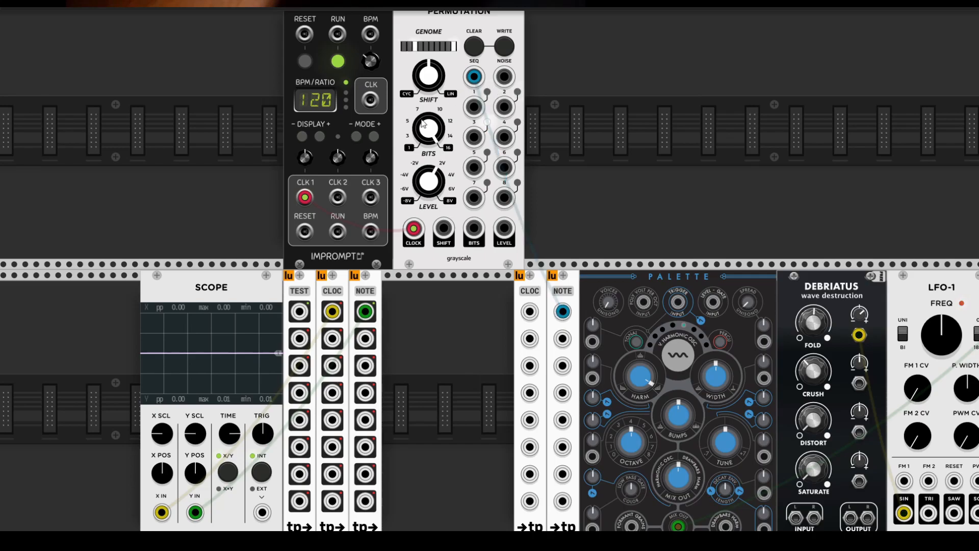
{"action": "left_click_drag", "start_coordinate": [529, 311], "coordinate": [305, 197]}
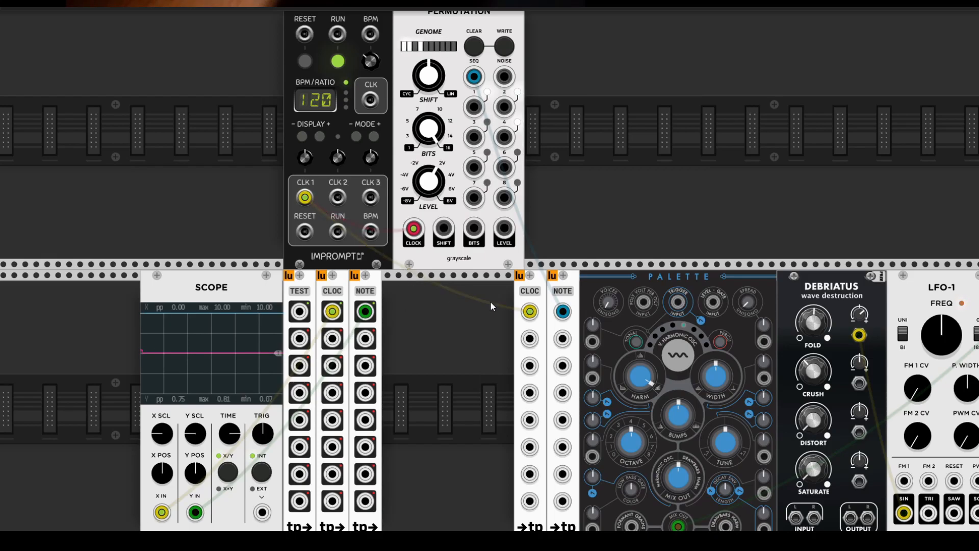
Swap the CLOC and NOTE teleports so the inputs sit beside the TEST output and the outputs sit directly before Palette
{"action": "left_click_drag", "start_coordinate": [530, 293], "coordinate": [449, 291]}
{"action": "left_click_drag", "start_coordinate": [365, 292], "coordinate": [604, 289]}
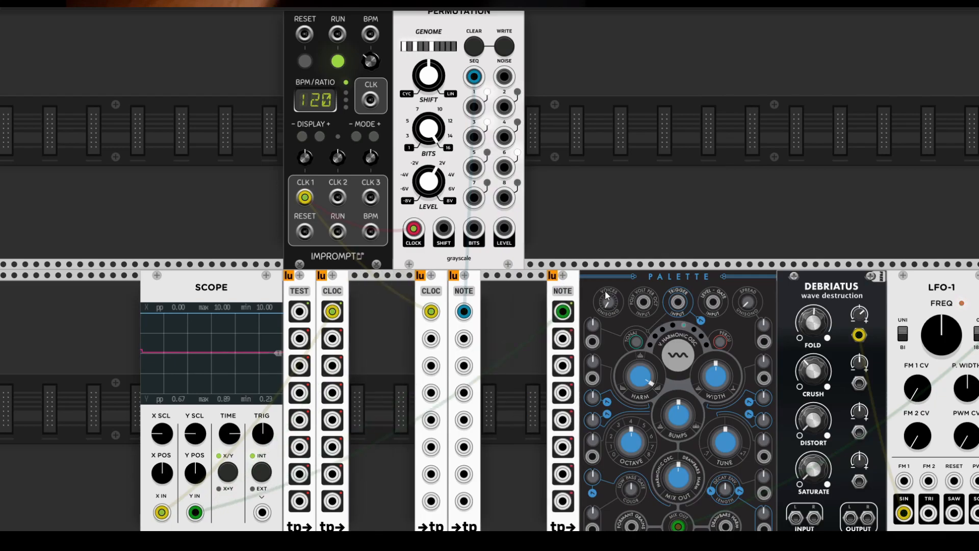
{"action": "left_click_drag", "start_coordinate": [327, 285], "coordinate": [525, 283]}
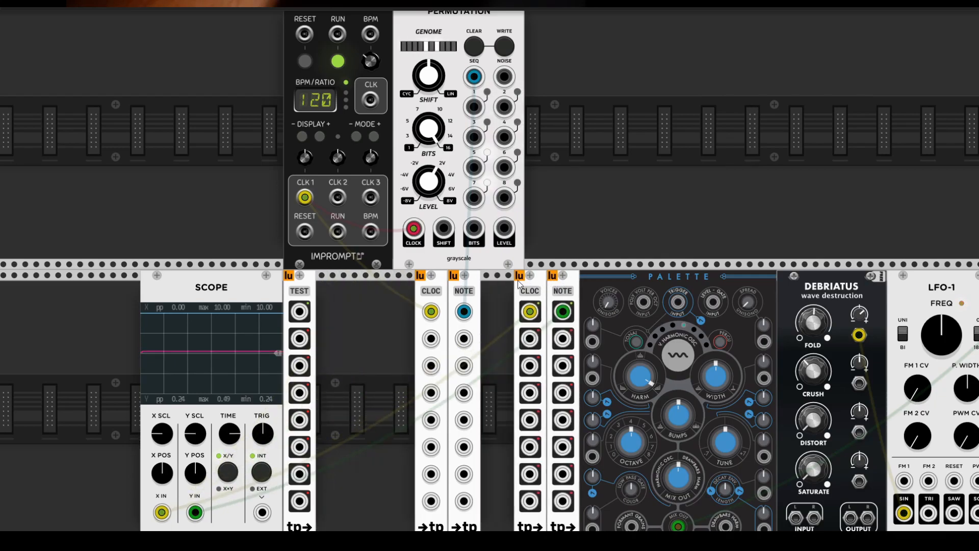
{"action": "left_click_drag", "start_coordinate": [430, 292], "coordinate": [332, 292]}
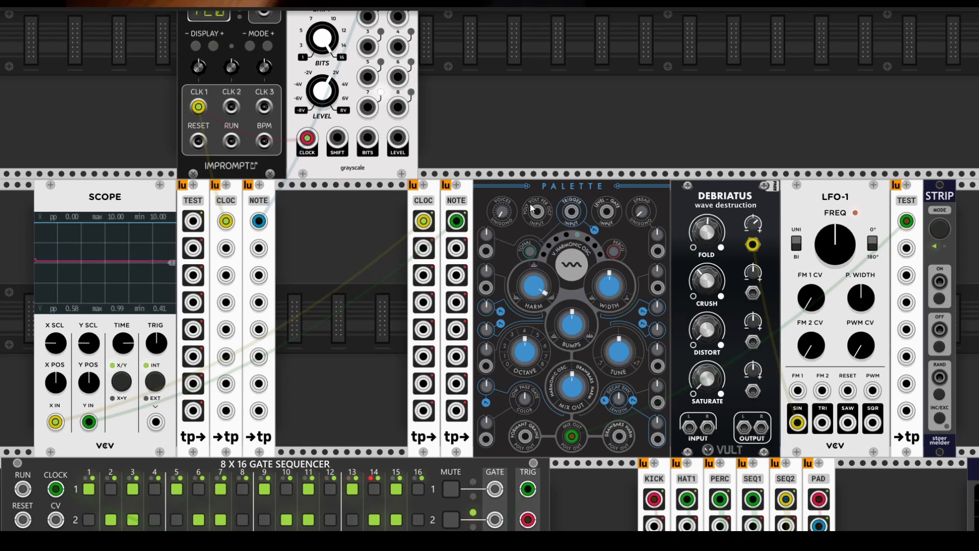
Remove the scope cables, and patch the NOTE teleport output to Palette's volt-per-octave input and the CLOC output to its TRIGGER input
{"action": "left_click_drag", "start_coordinate": [537, 211], "coordinate": [511, 195]}
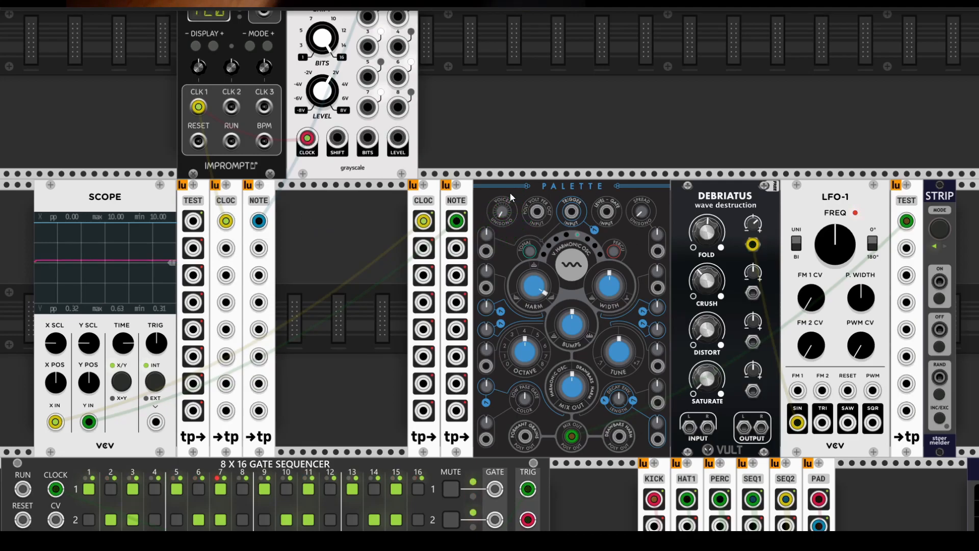
{"action": "right_click", "coordinate": [457, 223]}
{"action": "right_click", "coordinate": [427, 225]}
{"action": "left_click_drag", "start_coordinate": [456, 222], "coordinate": [423, 221]}
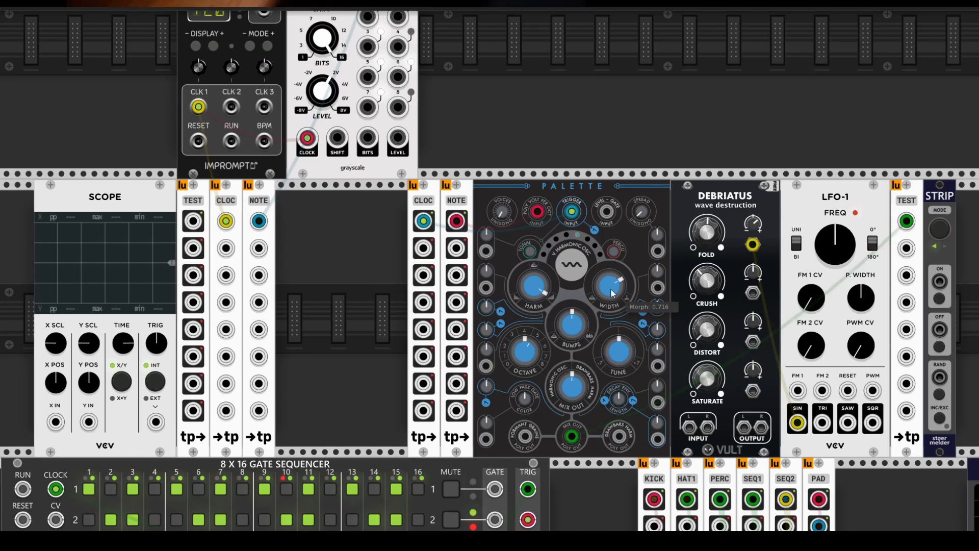
Lower Palette's OCTAVE setting and patch the TEST teleport output to the scope's X IN
{"action": "left_click_drag", "start_coordinate": [524, 351], "coordinate": [525, 363]}
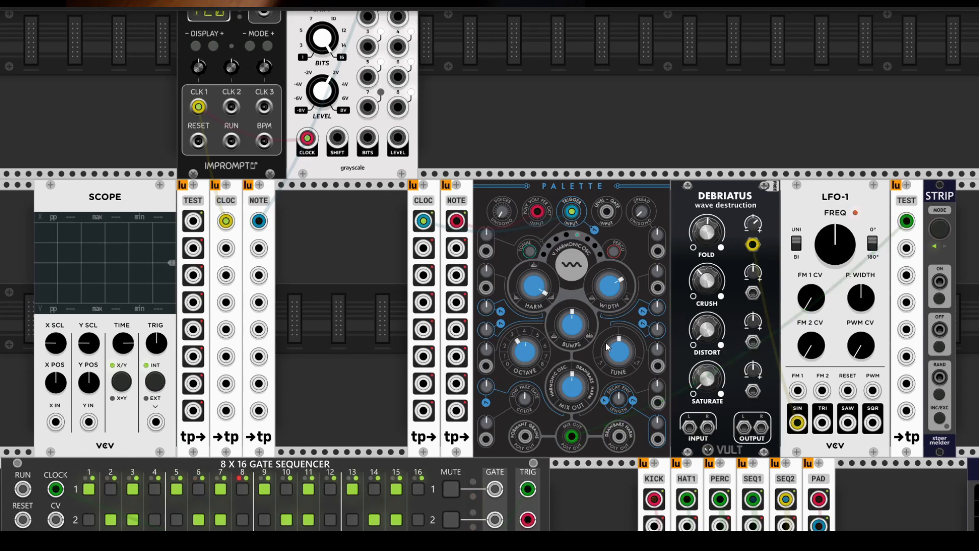
{"action": "mouse_move", "coordinate": [193, 223]}
{"action": "left_mouse_down"}
{"action": "mouse_move", "coordinate": [99, 393]}
{"action": "mouse_move", "coordinate": [55, 422]}
{"action": "left_mouse_up"}
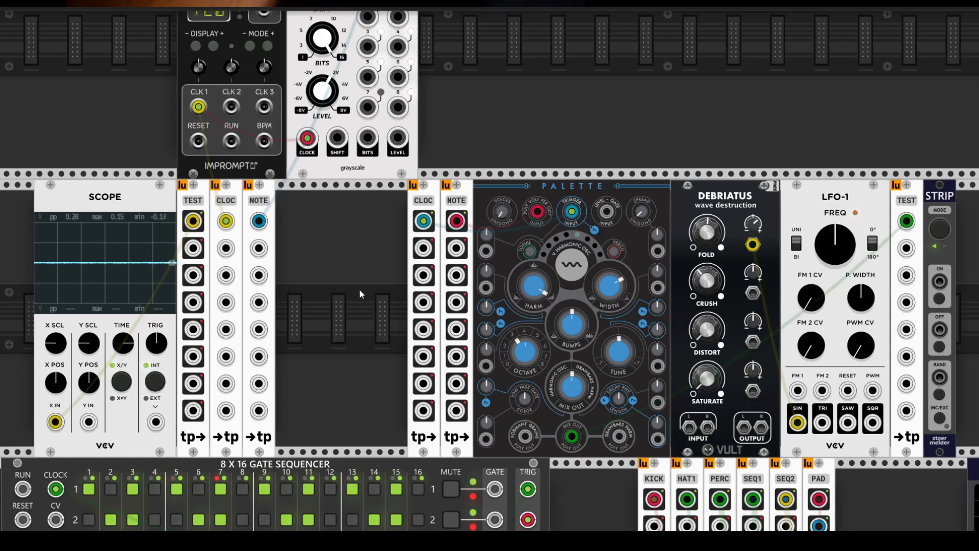
Save the strip containing the CLOC and NOTE teleport outputs as a strip preset
{"action": "left_click_drag", "start_coordinate": [357, 296], "coordinate": [218, 312]}
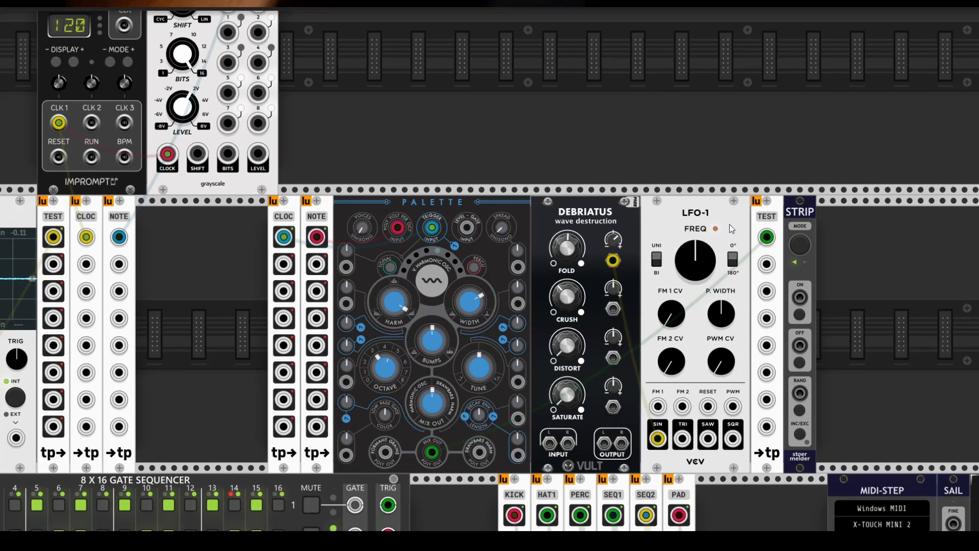
{"action": "left_click_drag", "start_coordinate": [852, 240], "coordinate": [880, 221]}
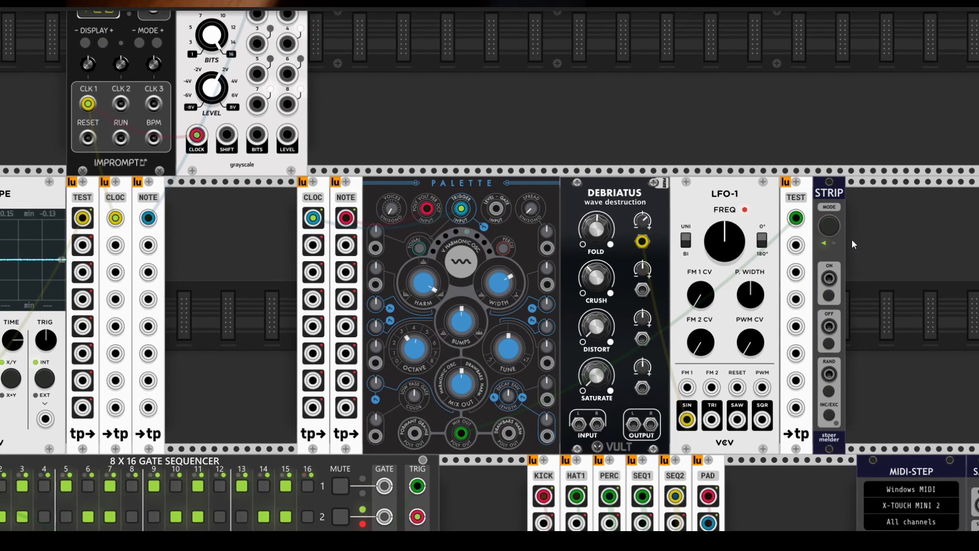
{"action": "right_click", "coordinate": [828, 199]}
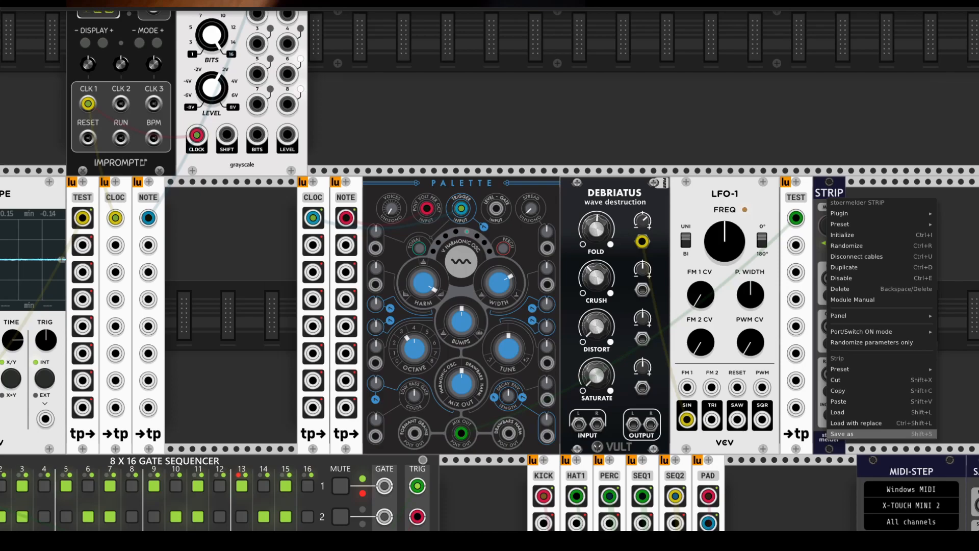
{"action": "left_click", "coordinate": [168, 241]}
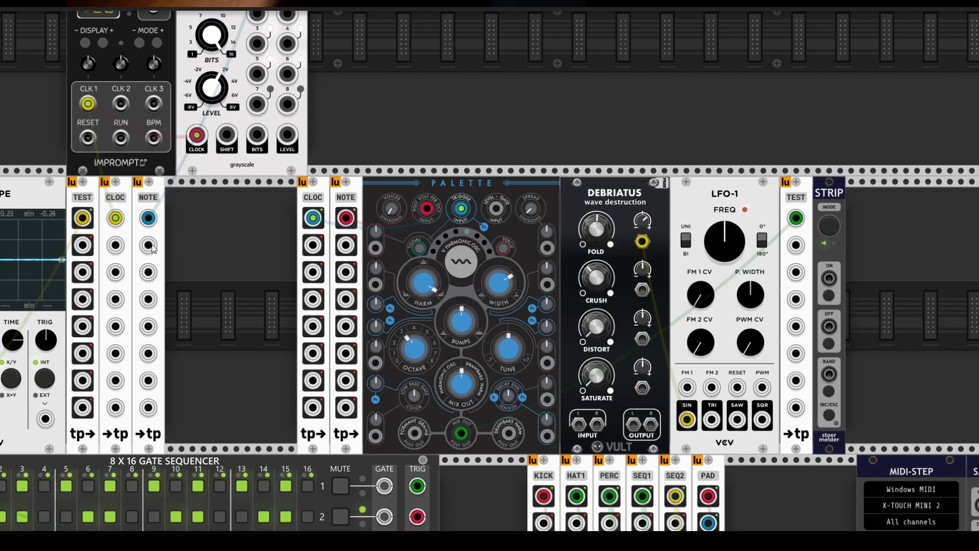
Lower Palette's HARM and WIDTH settings, and randomize the Palette, Debriatus and LFO-1 modules
{"action": "left_click_drag", "start_coordinate": [375, 265], "coordinate": [346, 268]}
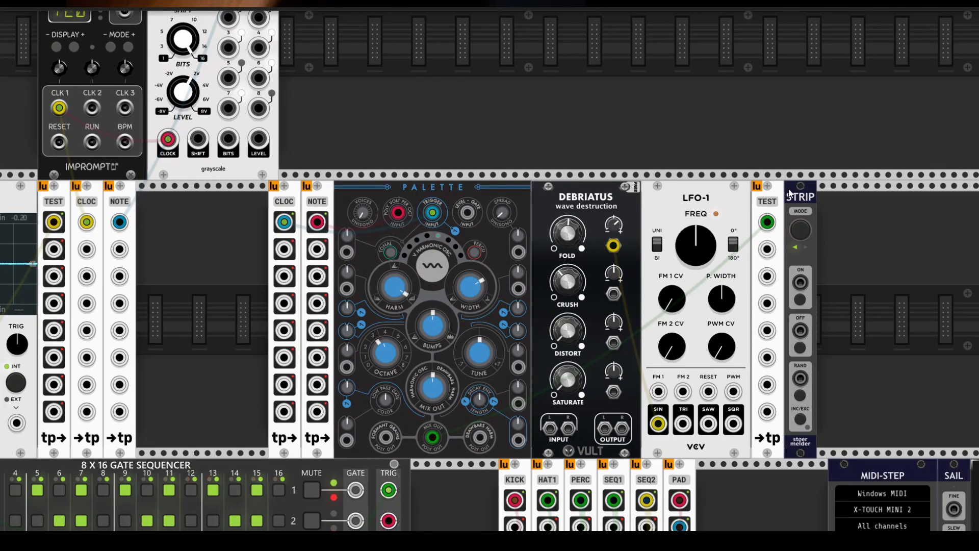
{"action": "left_click_drag", "start_coordinate": [470, 287], "coordinate": [470, 306]}
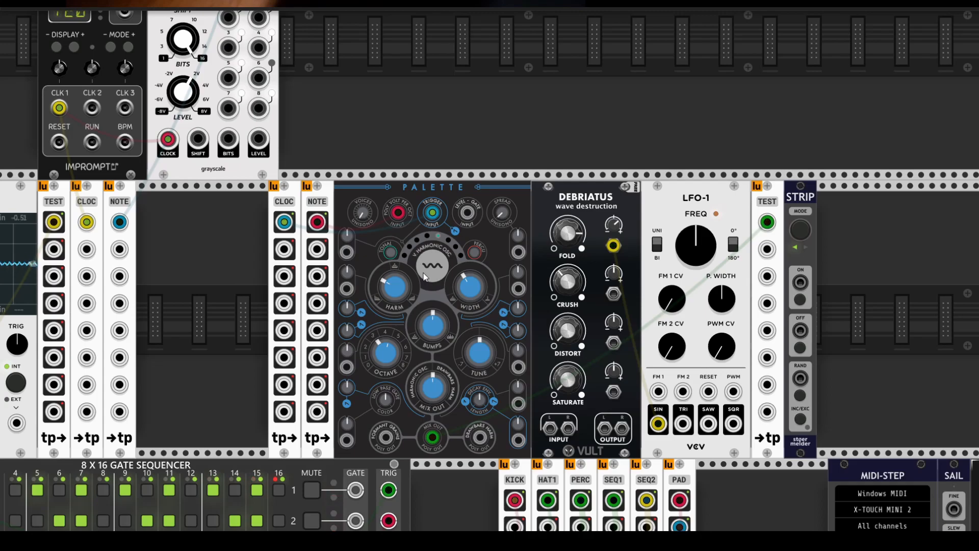
{"action": "key", "text": "ctrl+r"}
{"action": "key", "text": "ctrl+r"}
{"action": "key", "text": "ctrl+r"}
Save the randomized Palette, Debriatus and LFO-1 strip as the strip preset TESTnote2
{"action": "right_click", "coordinate": [792, 199]}
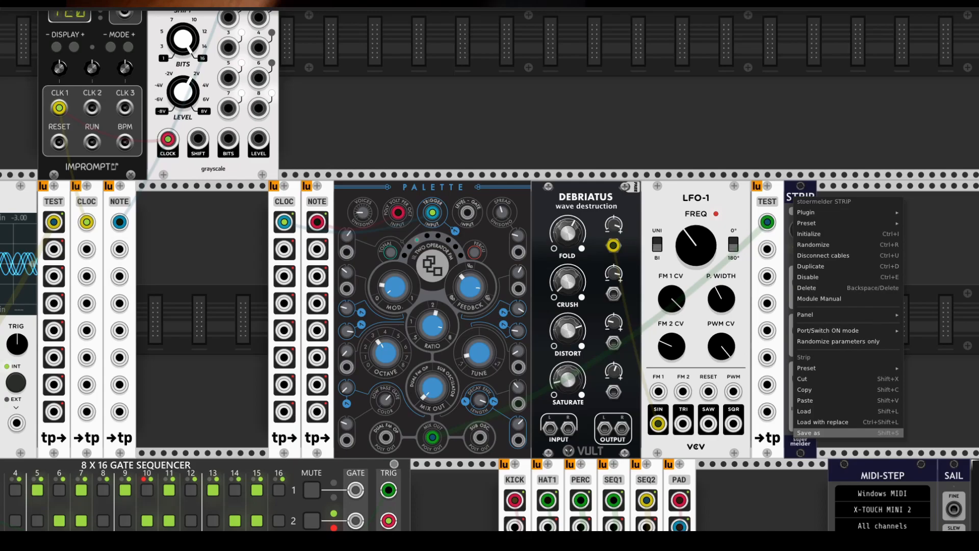
{"action": "left_click", "coordinate": [270, 240]}
{"action": "left_click_drag", "start_coordinate": [167, 262], "coordinate": [334, 216]}
Load the TESTnote1 preset from the TEST group into the TEST strip
{"action": "left_click_drag", "start_coordinate": [914, 205], "coordinate": [891, 209]}
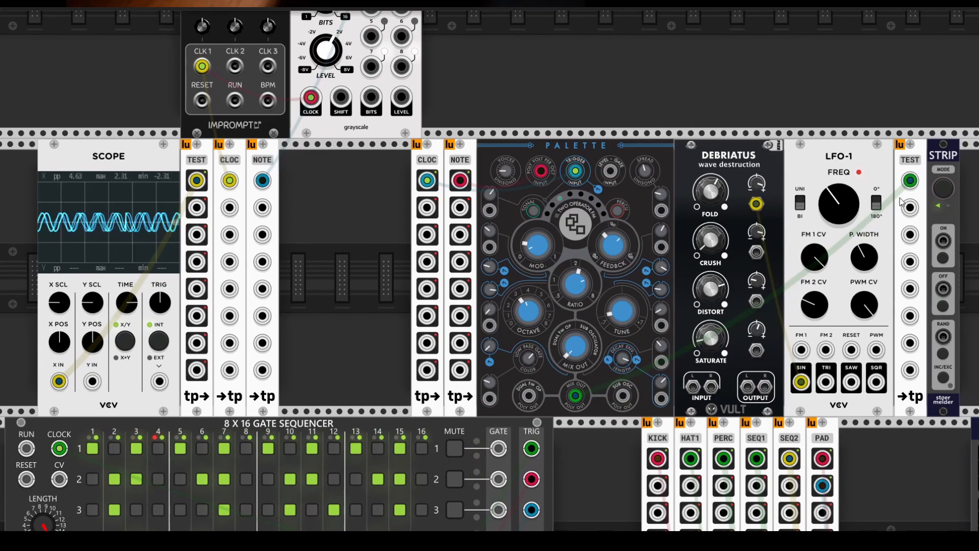
{"action": "right_click", "coordinate": [943, 164]}
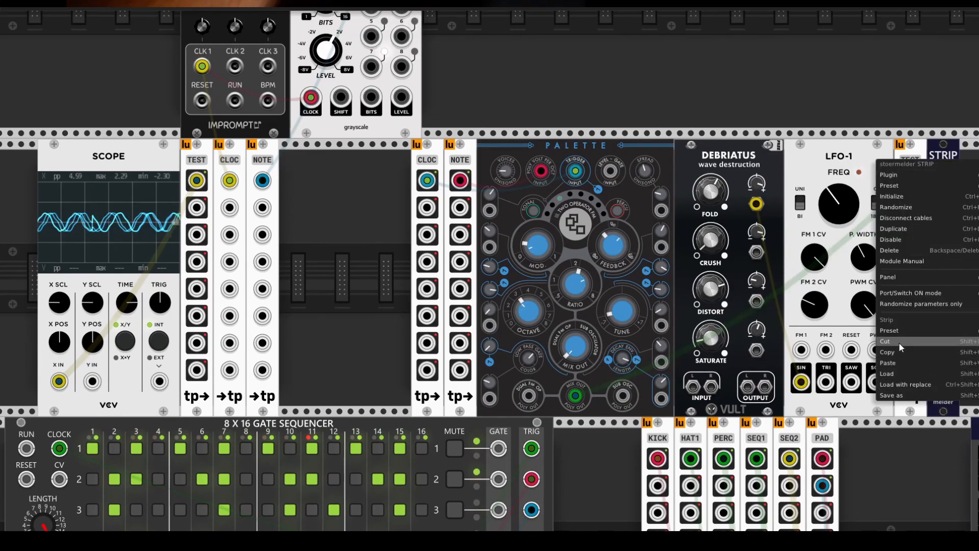
{"action": "mouse_move", "coordinate": [898, 332]}
{"action": "mouse_move", "coordinate": [925, 422]}
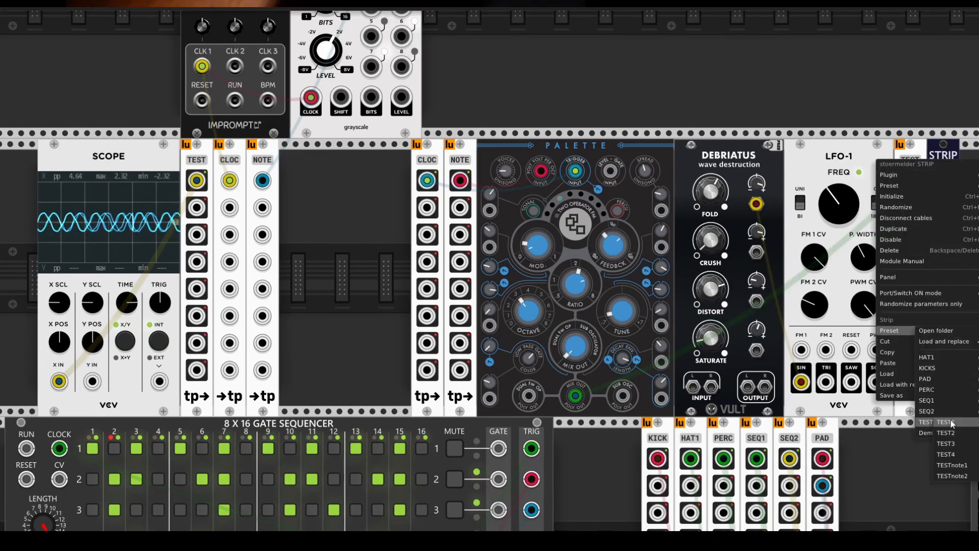
{"action": "left_click", "coordinate": [957, 458]}
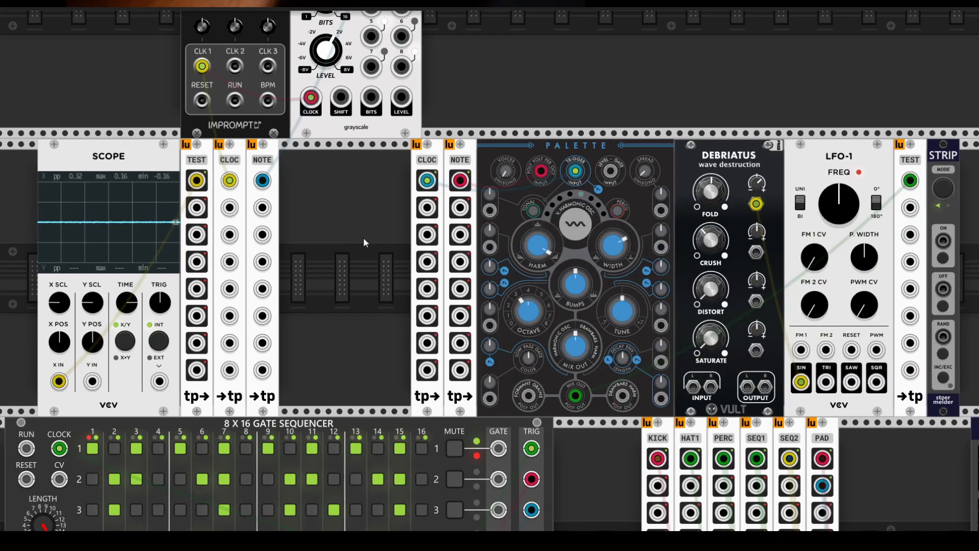
Load the TEST1 preset from the TEST group into the TEST strip
{"action": "scroll", "coordinate": [378, 255], "scroll_direction": "up", "scroll_amount": 1}
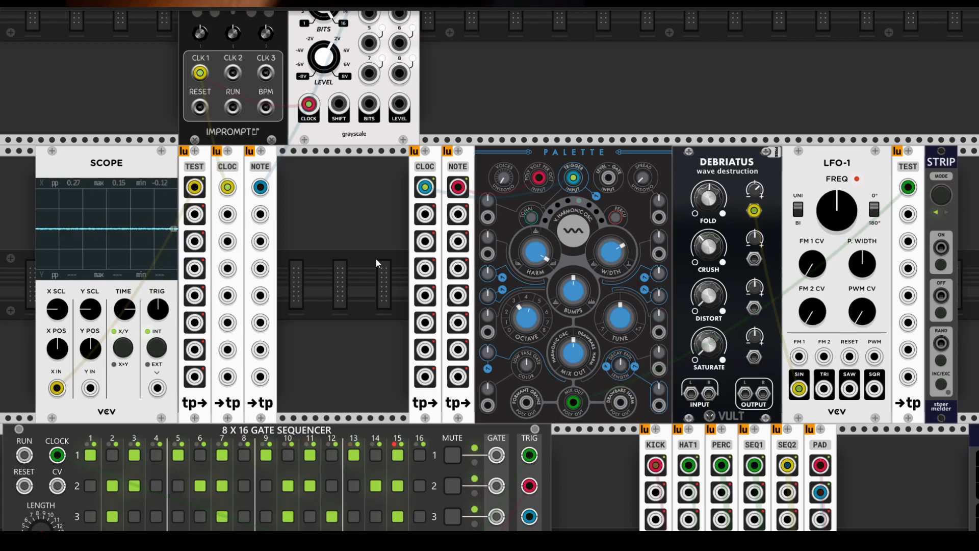
{"action": "scroll", "coordinate": [865, 114], "scroll_direction": "right", "scroll_amount": 1}
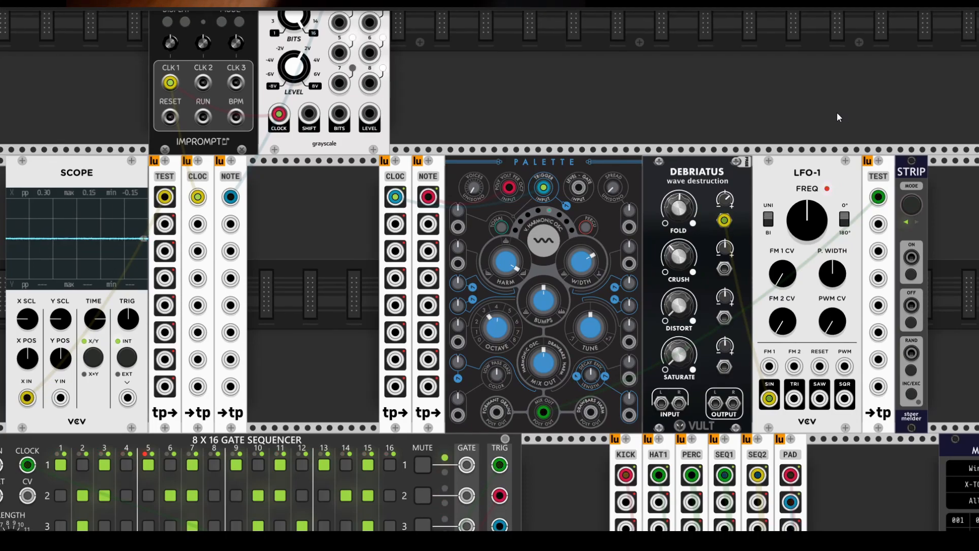
{"action": "scroll", "coordinate": [791, 115], "scroll_direction": "left", "scroll_amount": 1}
{"action": "scroll", "coordinate": [791, 115], "scroll_direction": "right", "scroll_amount": 1}
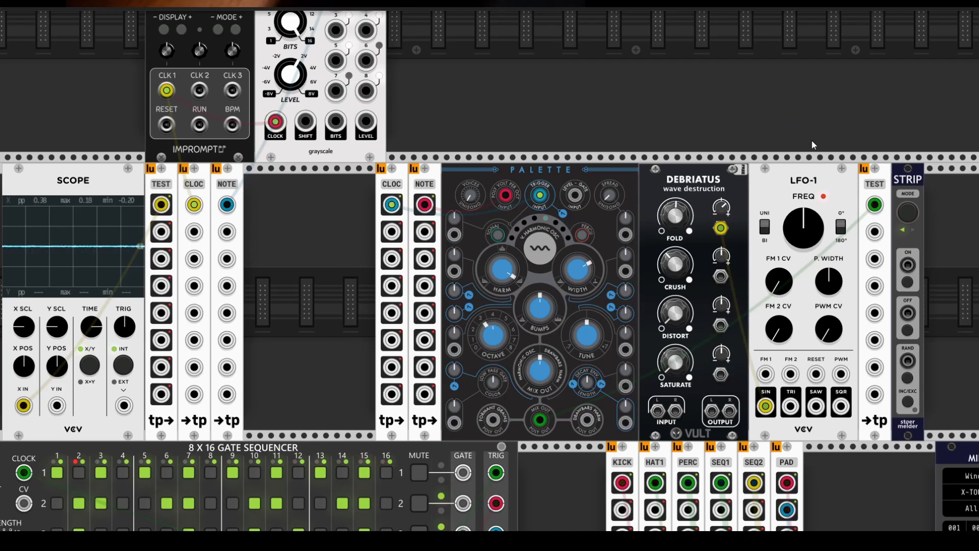
{"action": "right_click", "coordinate": [907, 180]}
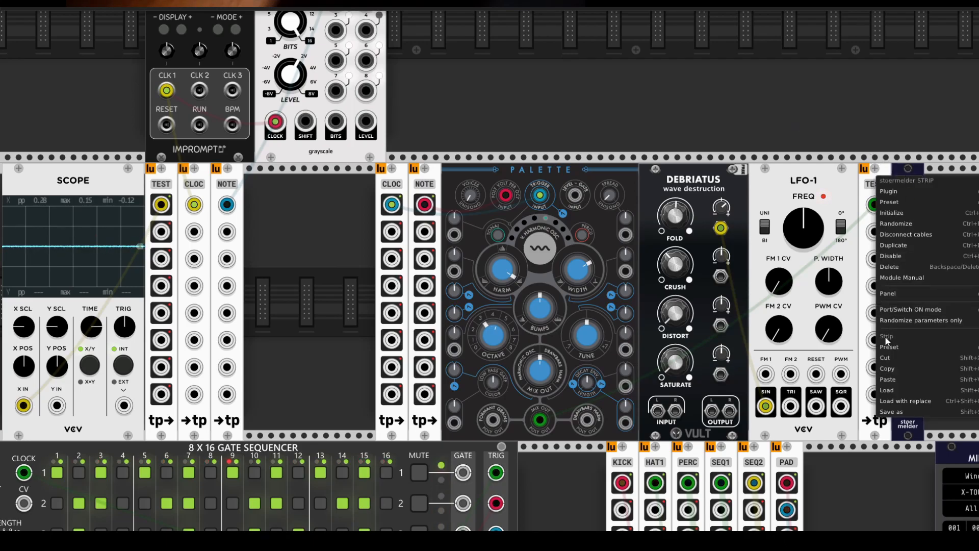
{"action": "mouse_move", "coordinate": [901, 347]}
{"action": "mouse_move", "coordinate": [931, 441]}
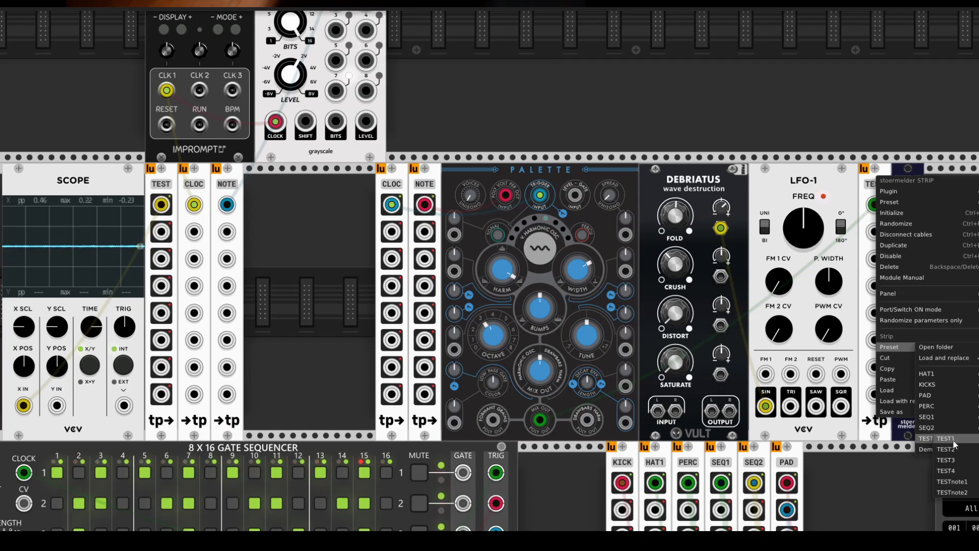
{"action": "left_click", "coordinate": [954, 440]}
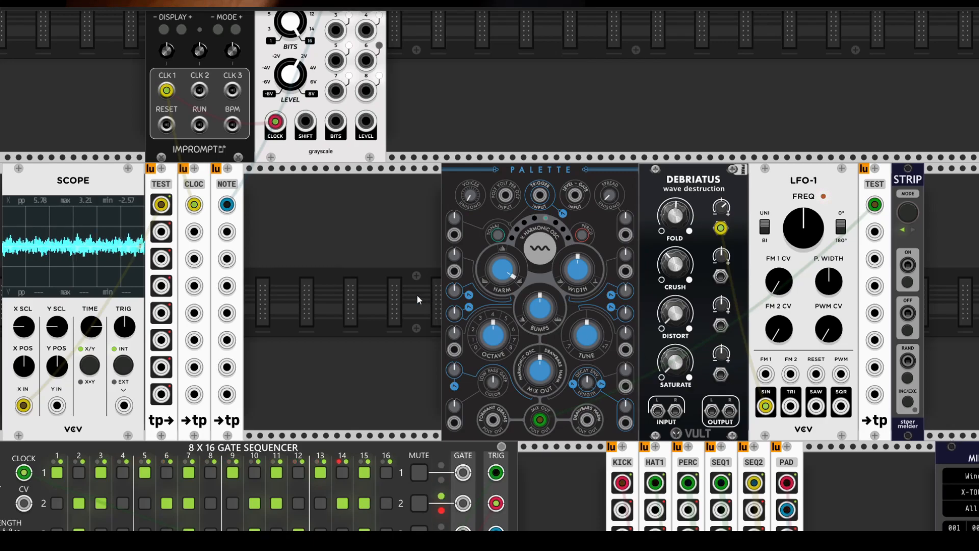
Load the PAD1 preset from the PAD group into the PAD strip of the main patch
{"action": "left_click_drag", "start_coordinate": [436, 404], "coordinate": [388, 96]}
{"action": "left_click_drag", "start_coordinate": [507, 508], "coordinate": [543, 308]}
{"action": "scroll", "coordinate": [543, 308], "scroll_direction": "down", "scroll_amount": 2}
{"action": "left_click_drag", "start_coordinate": [735, 401], "coordinate": [710, 392]}
{"action": "left_click_drag", "start_coordinate": [619, 333], "coordinate": [501, 220]}
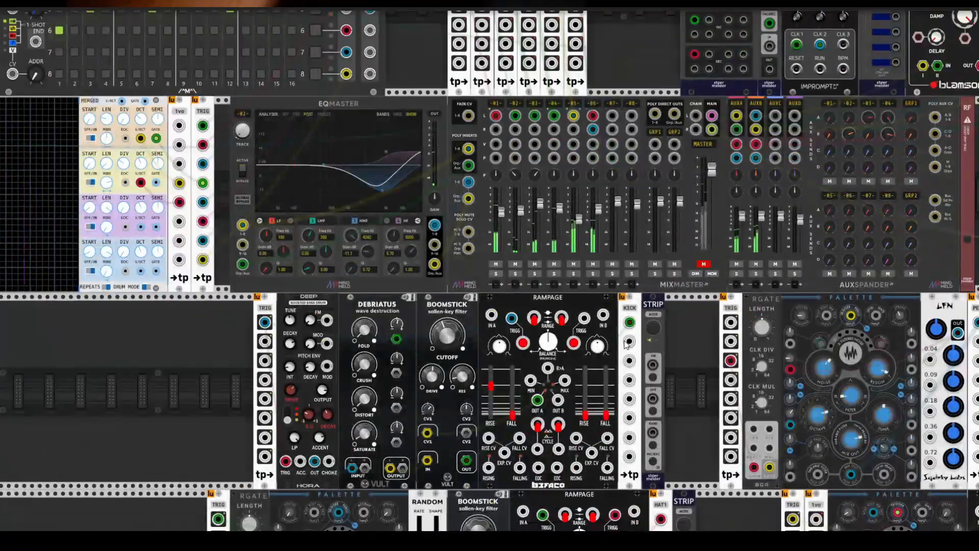
{"action": "left_click_drag", "start_coordinate": [696, 331], "coordinate": [574, 257]}
{"action": "left_click_drag", "start_coordinate": [678, 314], "coordinate": [531, 216]}
{"action": "left_click_drag", "start_coordinate": [461, 420], "coordinate": [525, 366]}
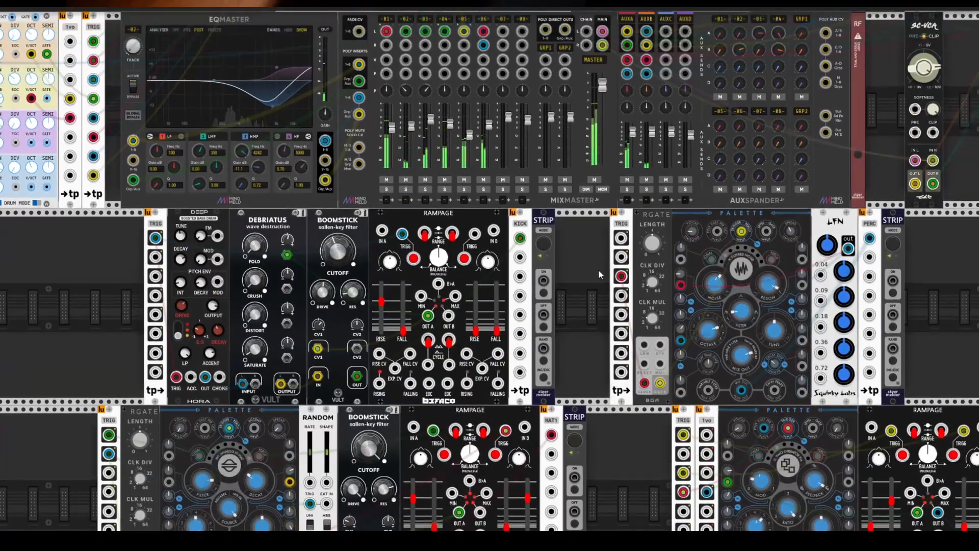
{"action": "scroll", "coordinate": [594, 288], "scroll_direction": "down", "scroll_amount": 15}
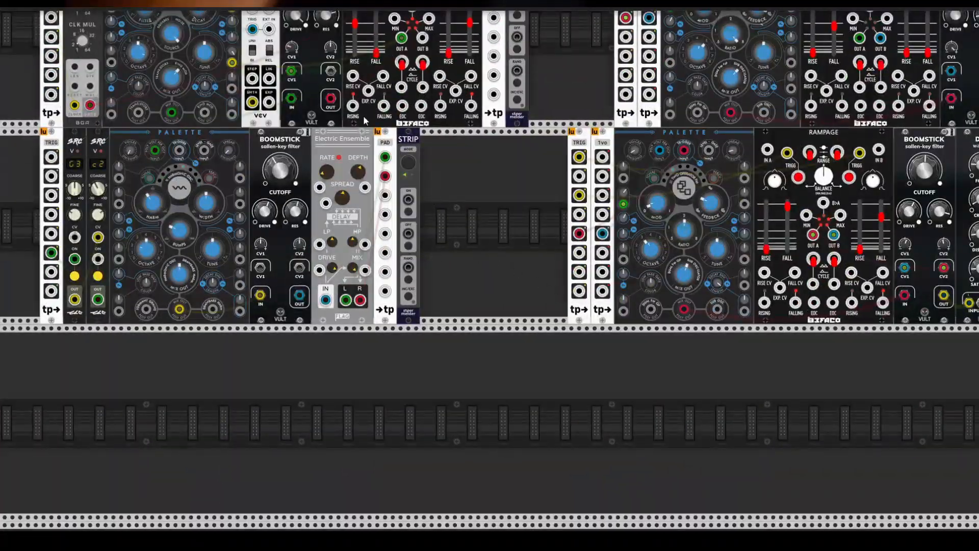
{"action": "right_click", "coordinate": [408, 140]}
{"action": "mouse_move", "coordinate": [483, 310]}
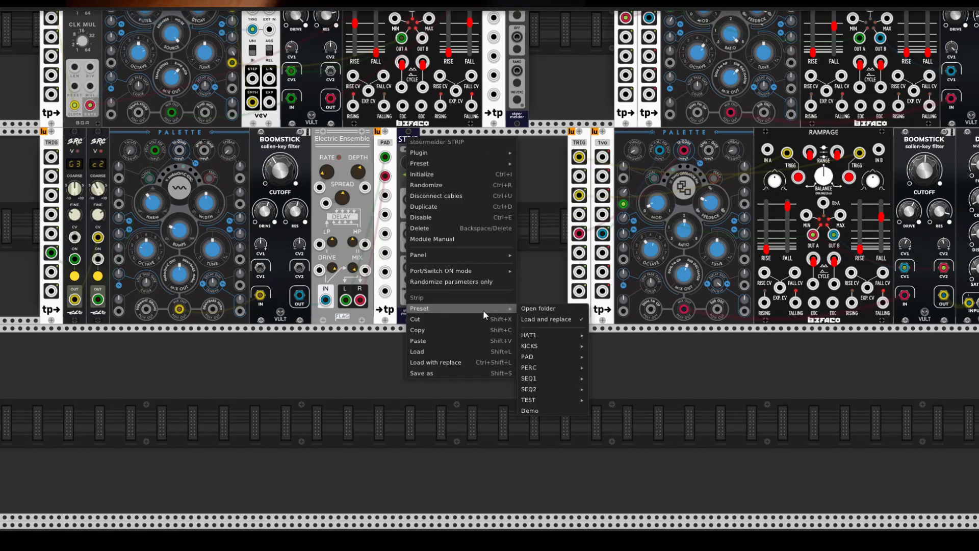
{"action": "mouse_move", "coordinate": [576, 357]}
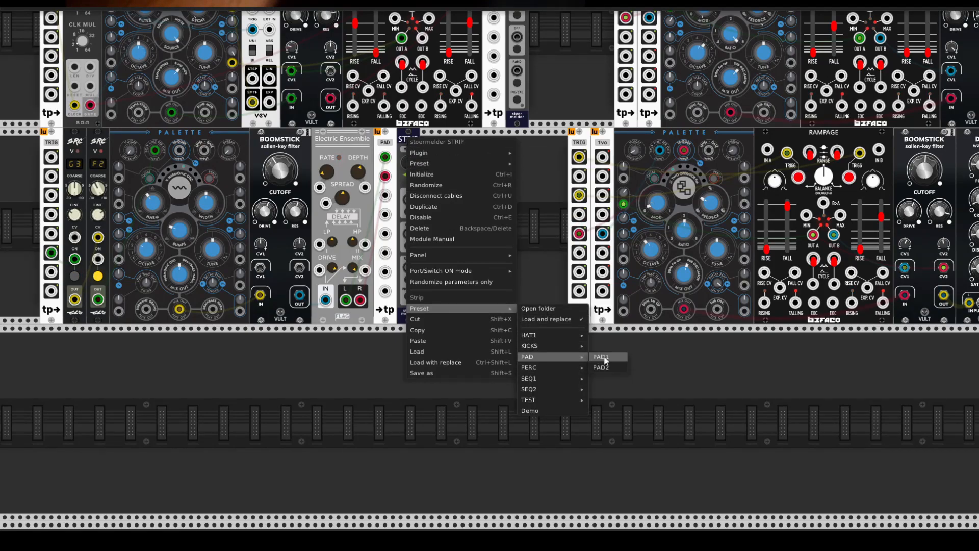
{"action": "left_click", "coordinate": [601, 356]}
Raise the MixMaster channel 5 fader to about -6.6 dB and solo channel 6
{"action": "scroll", "coordinate": [488, 216], "scroll_direction": "up", "scroll_amount": 8}
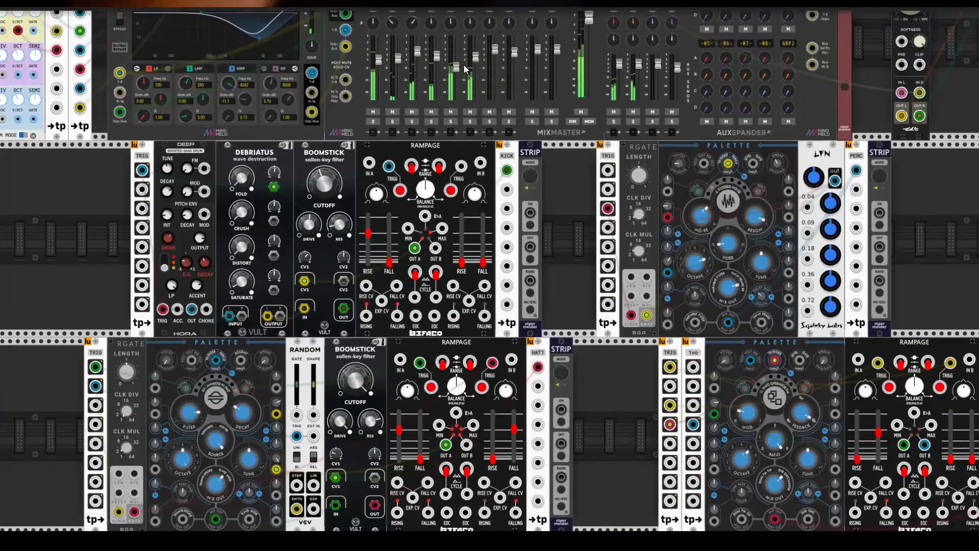
{"action": "left_click_drag", "start_coordinate": [456, 67], "coordinate": [456, 60]}
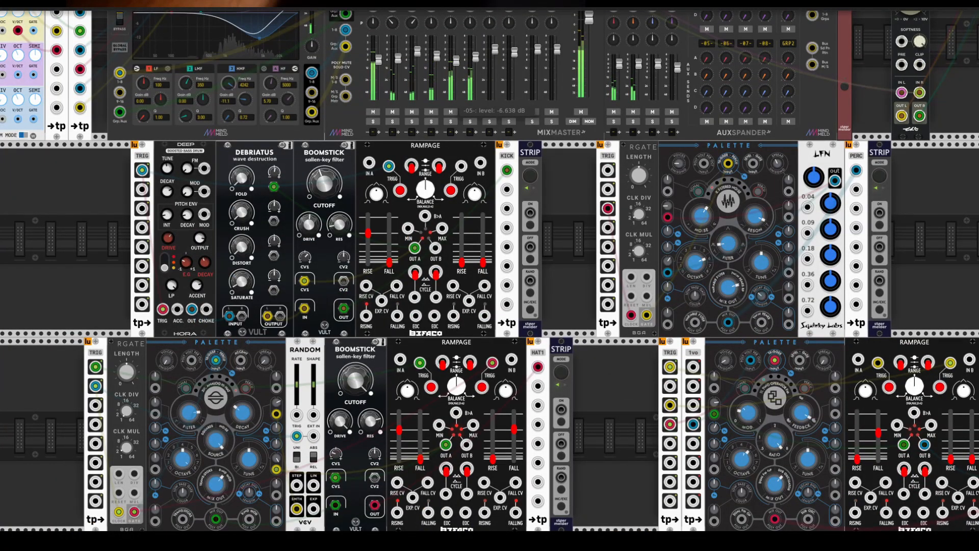
{"action": "left_click", "coordinate": [469, 121]}
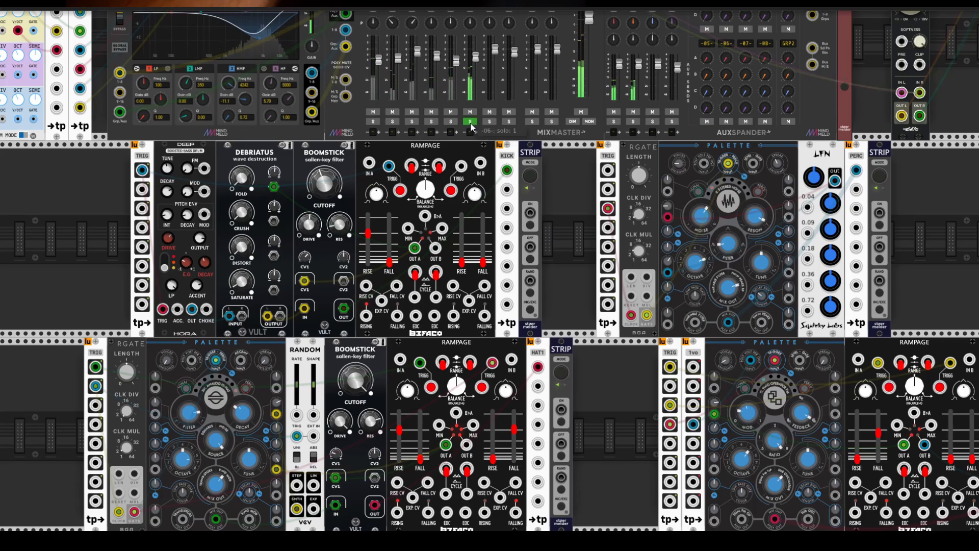
Load the PAD2 preset from the PAD group into the PAD strip
{"action": "scroll", "coordinate": [598, 408], "scroll_direction": "down", "scroll_amount": 10}
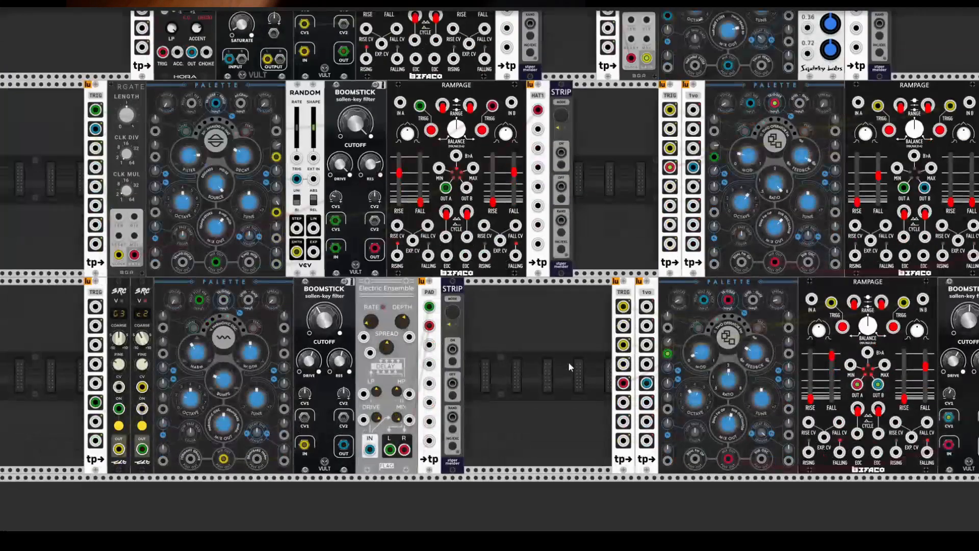
{"action": "right_click", "coordinate": [460, 290]}
{"action": "mouse_move", "coordinate": [558, 459]}
{"action": "mouse_move", "coordinate": [619, 489]}
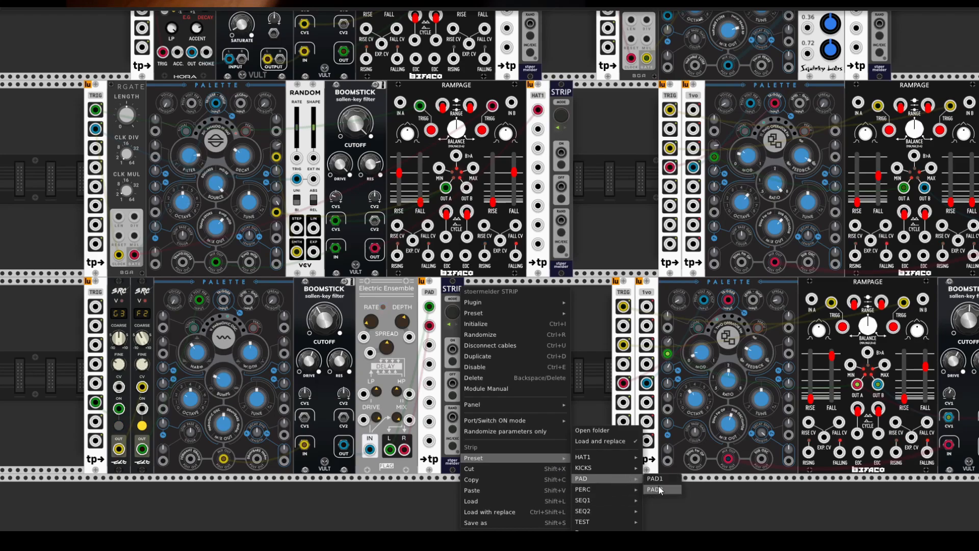
{"action": "left_click", "coordinate": [653, 488]}
Turn off the solo on MixMaster channel 6 so all channels play
{"action": "scroll", "coordinate": [505, 343], "scroll_direction": "up", "scroll_amount": 2}
{"action": "scroll", "coordinate": [505, 343], "scroll_direction": "left", "scroll_amount": 1}
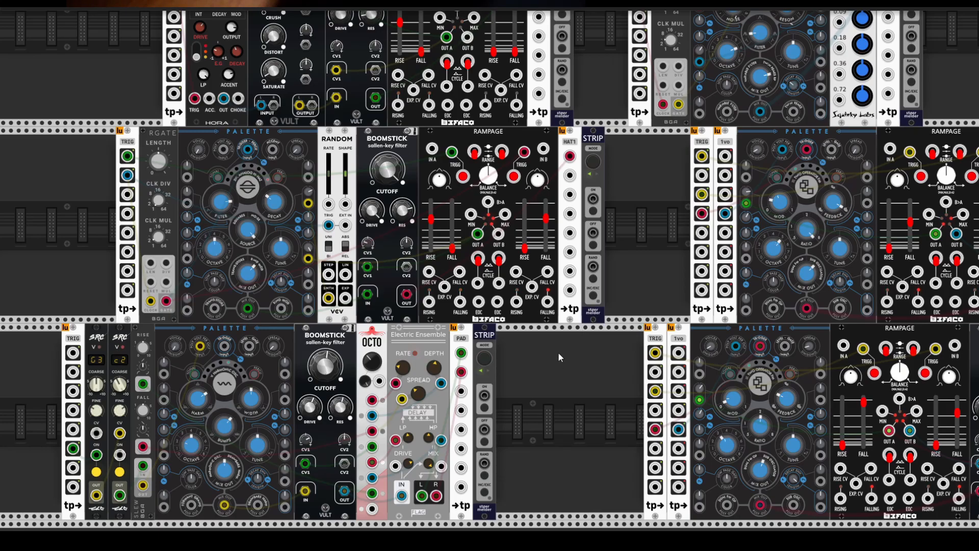
{"action": "scroll", "coordinate": [561, 348], "scroll_direction": "down", "scroll_amount": 3}
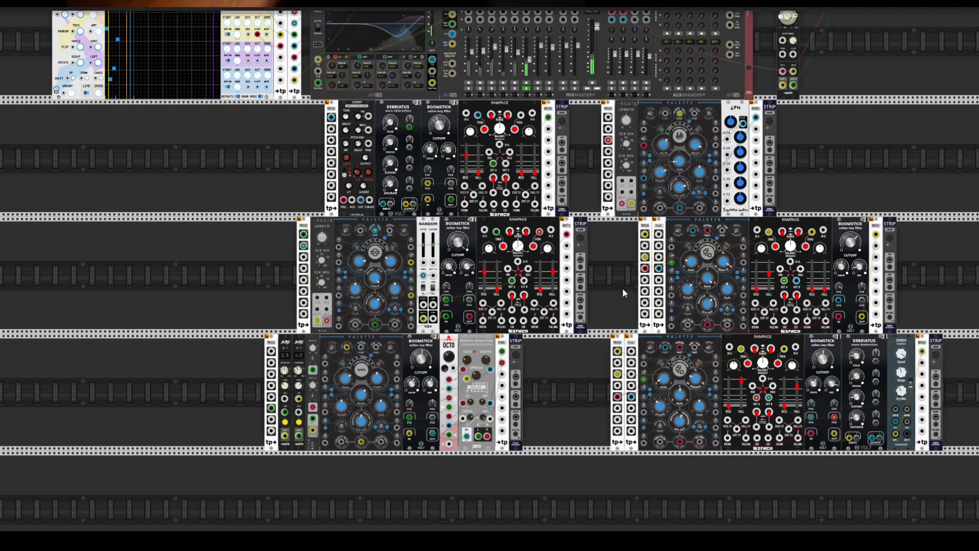
{"action": "scroll", "coordinate": [623, 281], "scroll_direction": "up", "scroll_amount": 3}
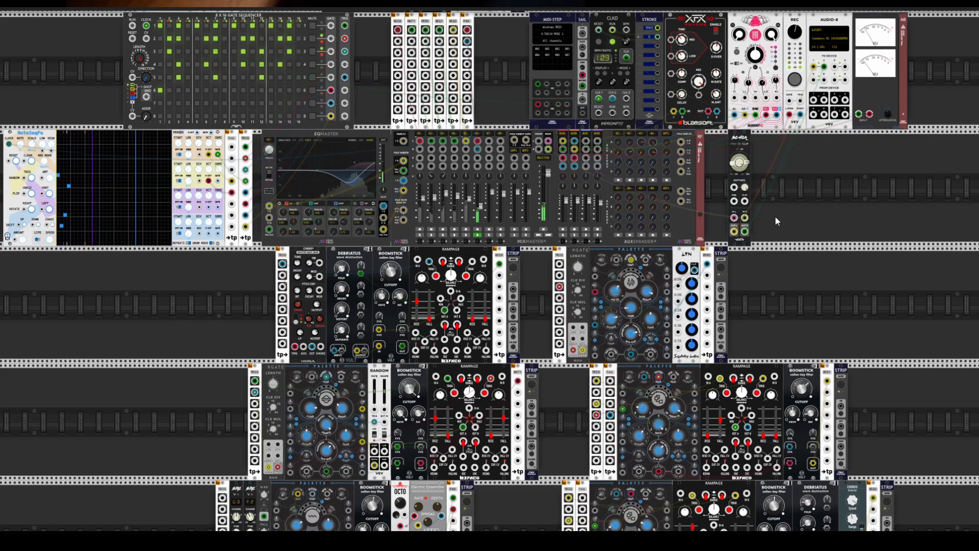
{"action": "left_click", "coordinate": [480, 235]}
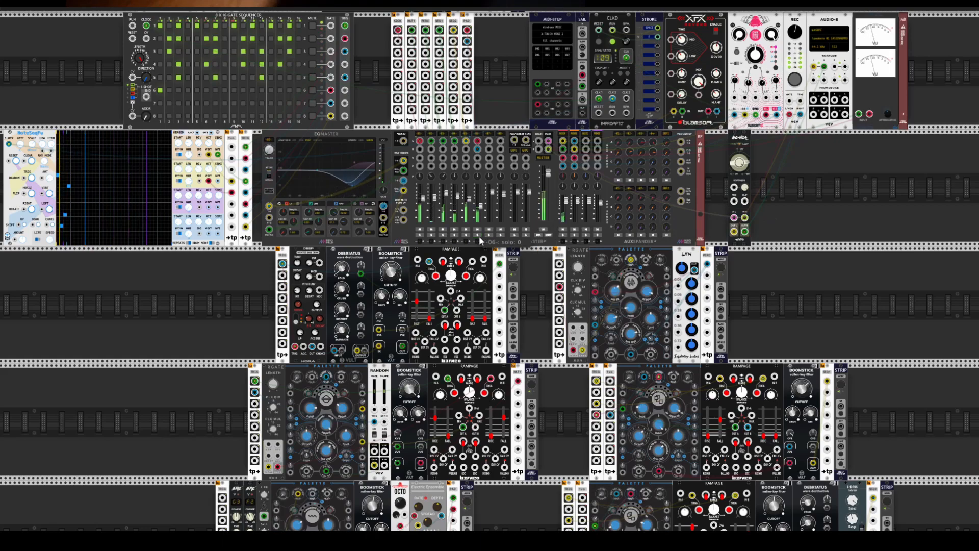